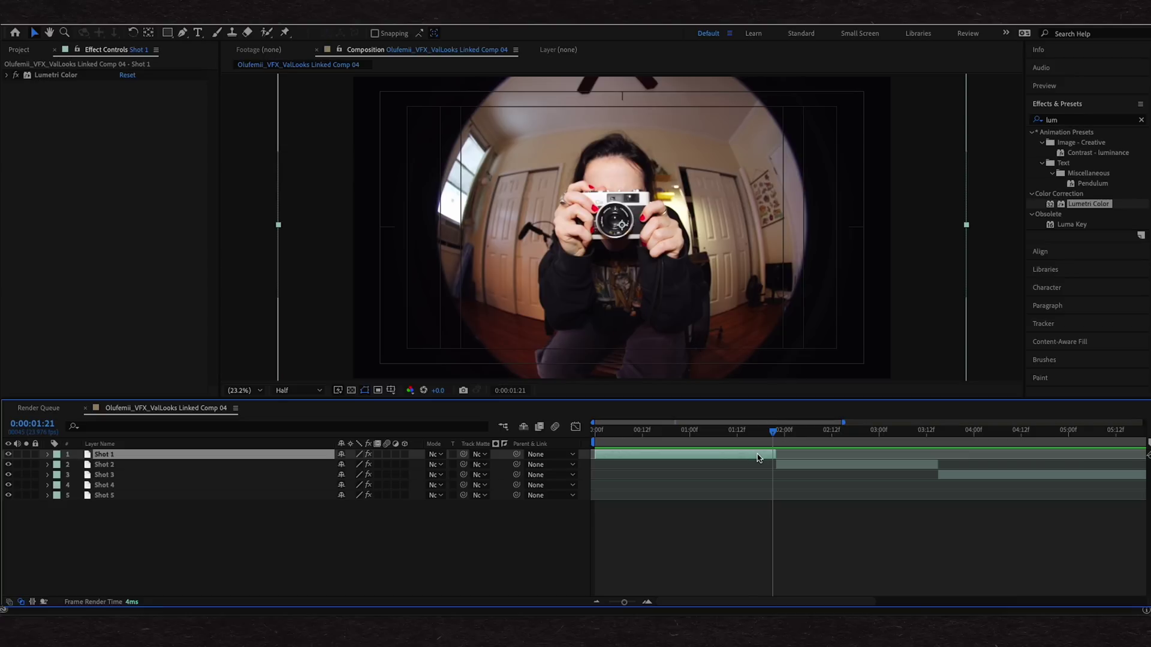
Duplicate the Shot 1 layer and rename the copy Shot 1 cutout
{"action": "key", "text": "super+d"}
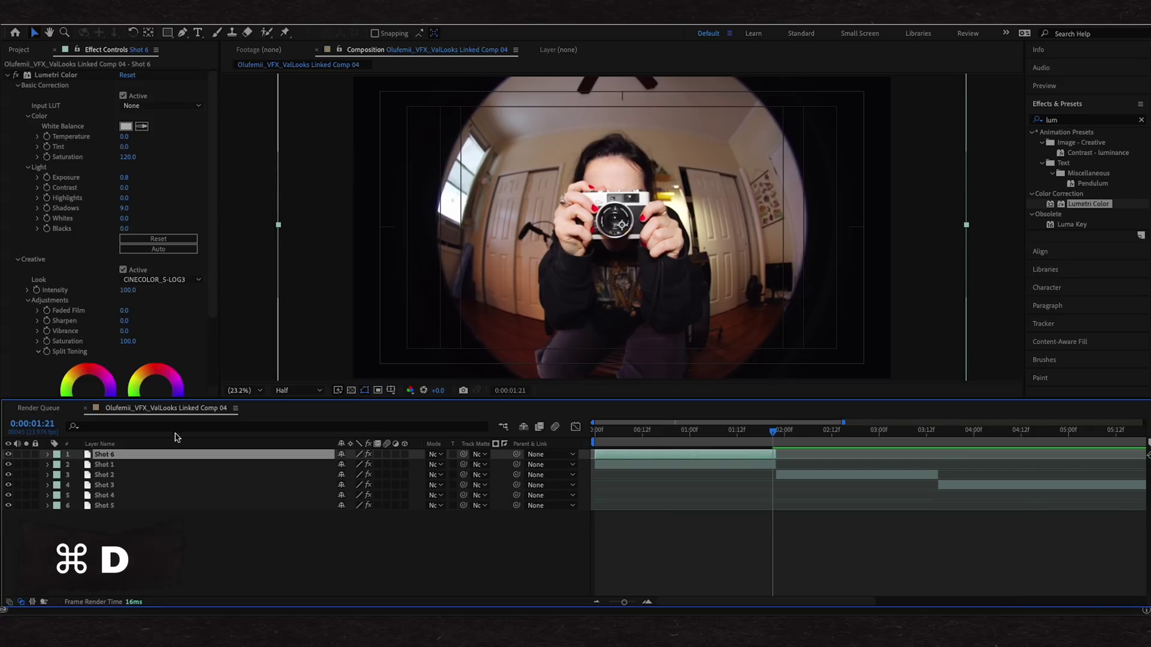
{"action": "key", "text": "Return"}
{"action": "key", "text": "BackSpace"}
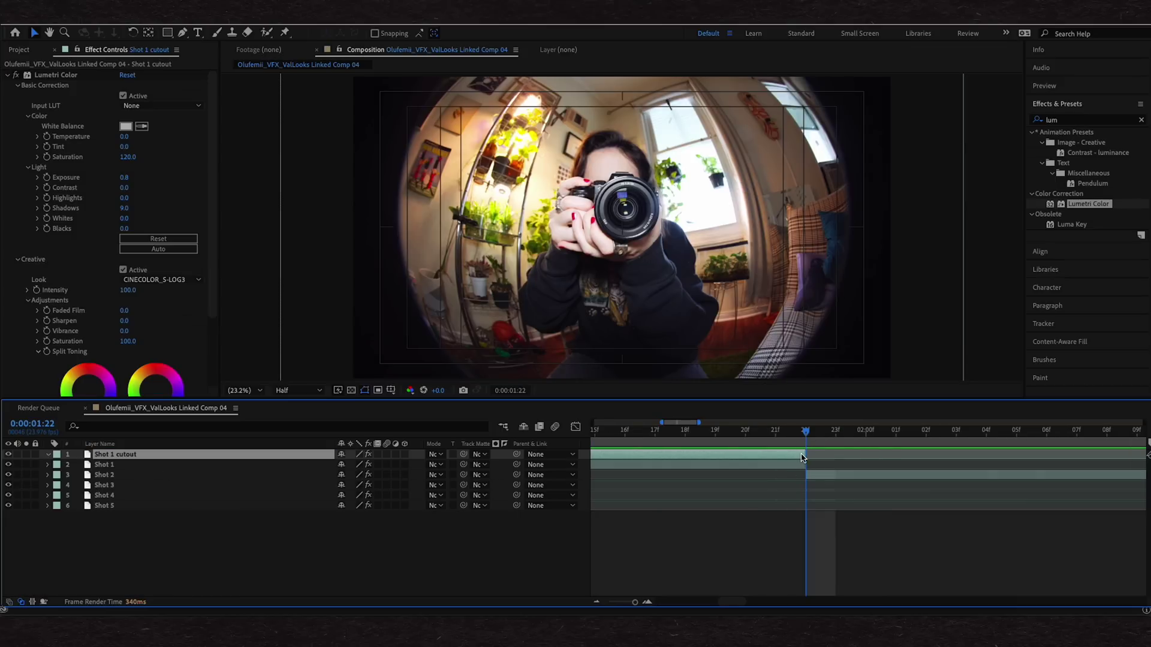
Apply Freeze Frame to the Shot 1 cutout layer at 0:00:01:22, where the shot ends
{"action": "right_click", "coordinate": [800, 459]}
{"action": "mouse_move", "coordinate": [881, 315]}
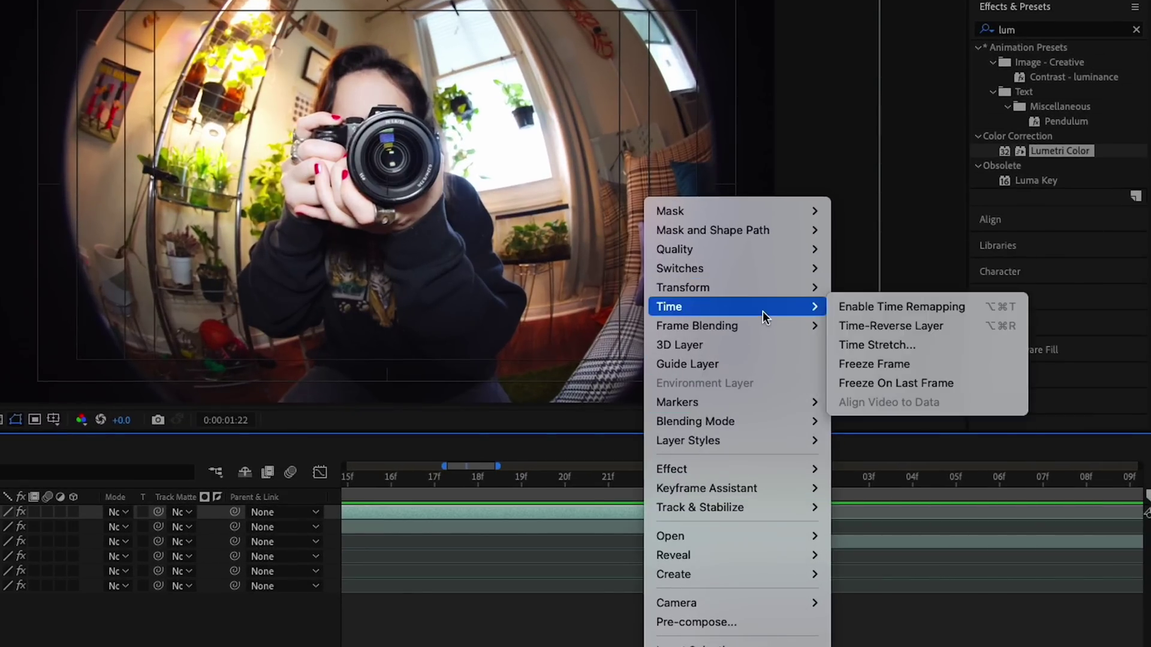
{"action": "left_click", "coordinate": [905, 364]}
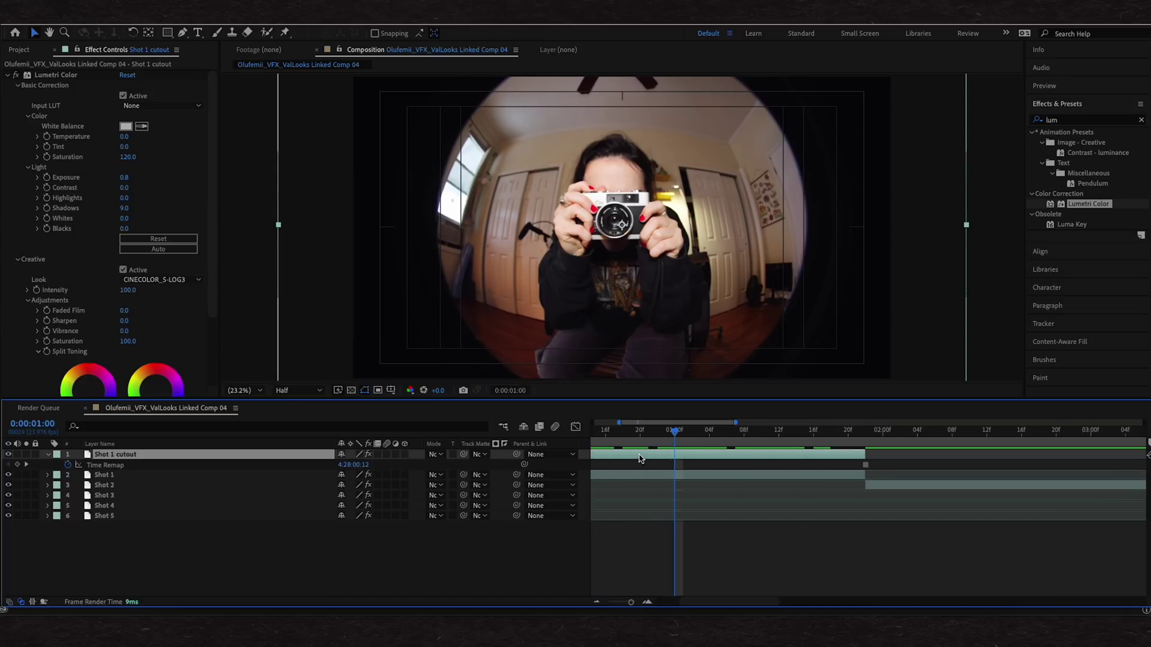
Shift the Shot 2 to Shot 5 layers together along the timeline so that Shot 2 starts at about 8.6 seconds
{"action": "left_click", "coordinate": [722, 488]}
{"action": "left_click", "coordinate": [151, 516], "text": "shift"}
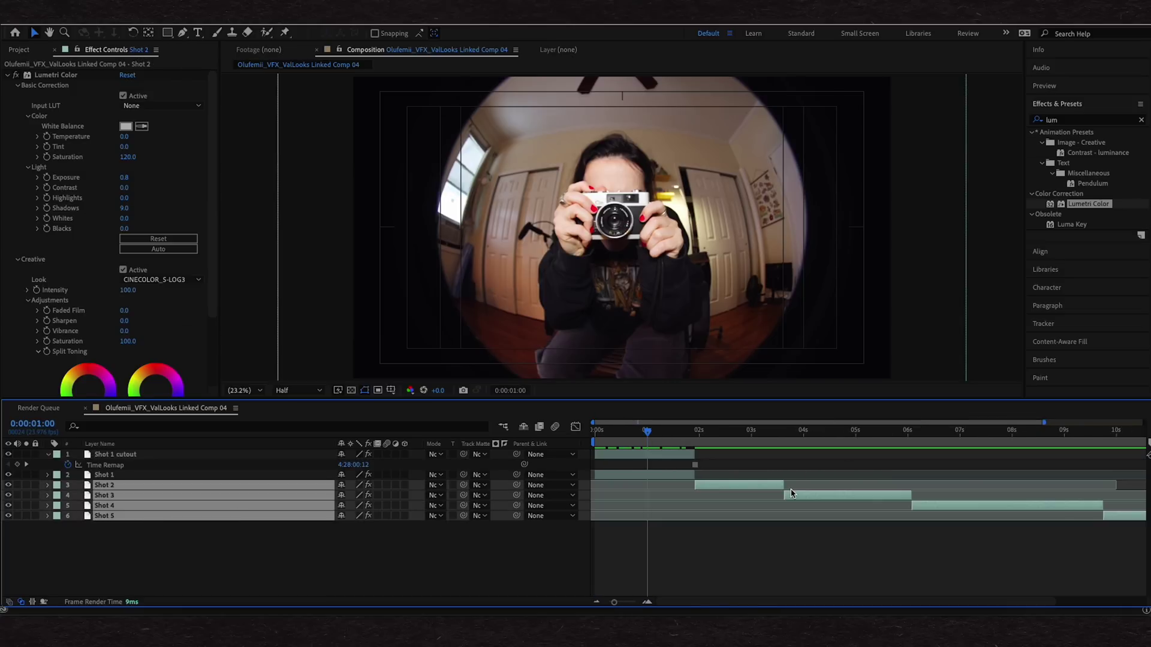
{"action": "left_click_drag", "start_coordinate": [735, 486], "coordinate": [1076, 487]}
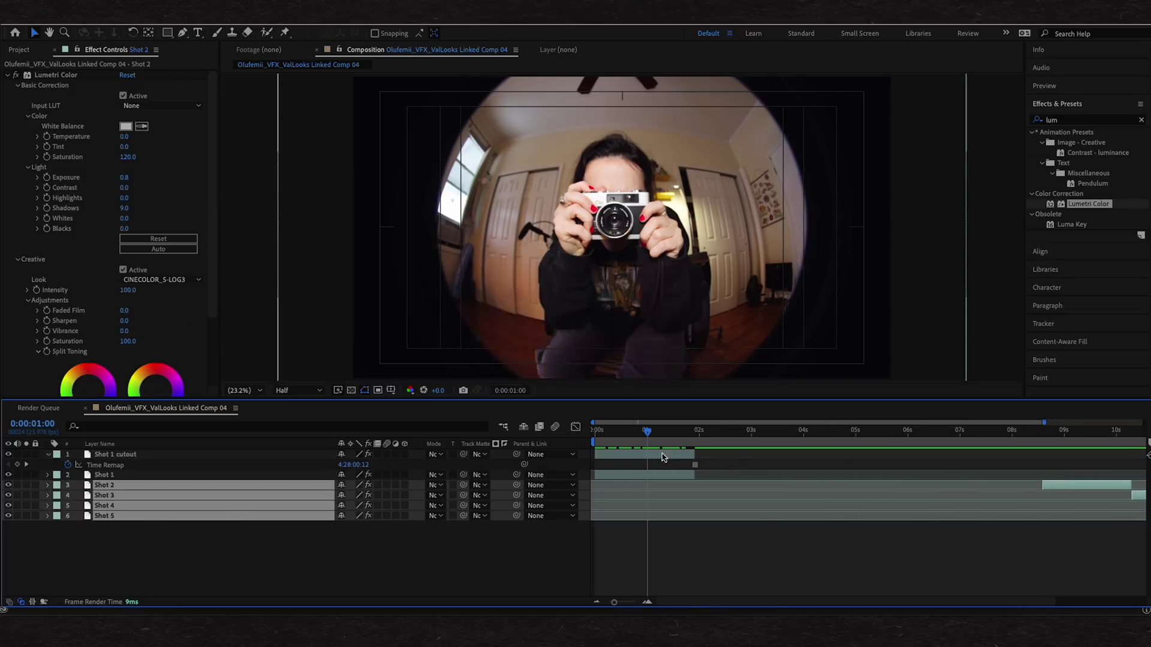
Move the frozen Shot 1 cutout layer in time so it starts at 0:00:01:22, directly where Shot 1 ends
{"action": "left_click", "coordinate": [666, 455]}
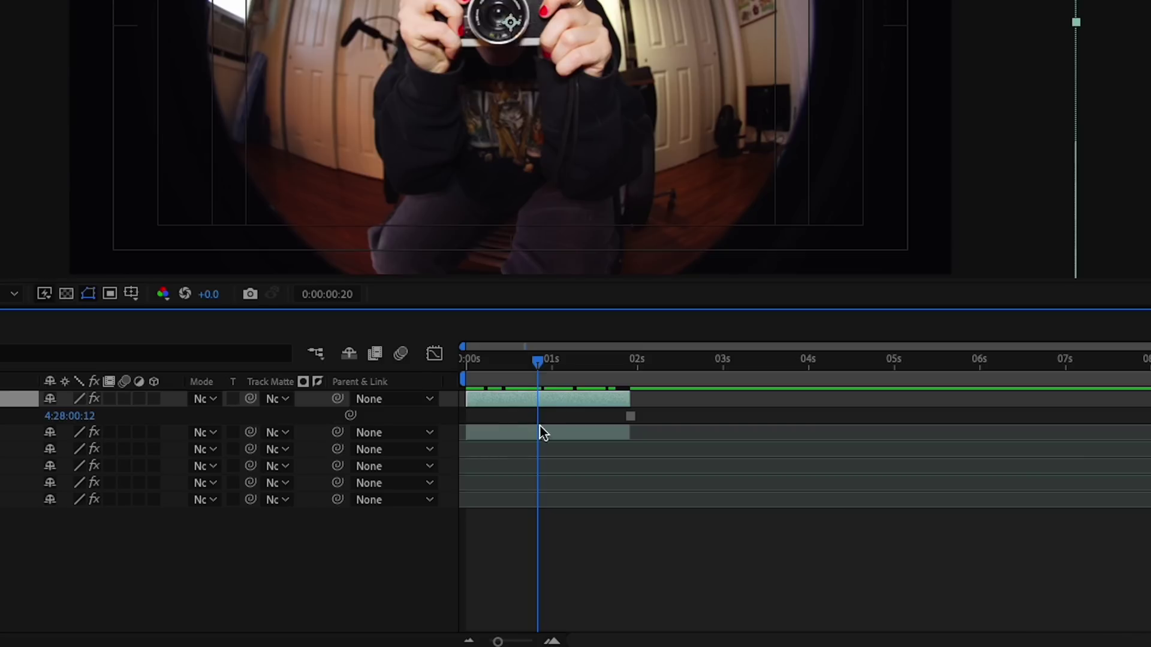
{"action": "left_click_drag", "start_coordinate": [510, 400], "coordinate": [662, 400]}
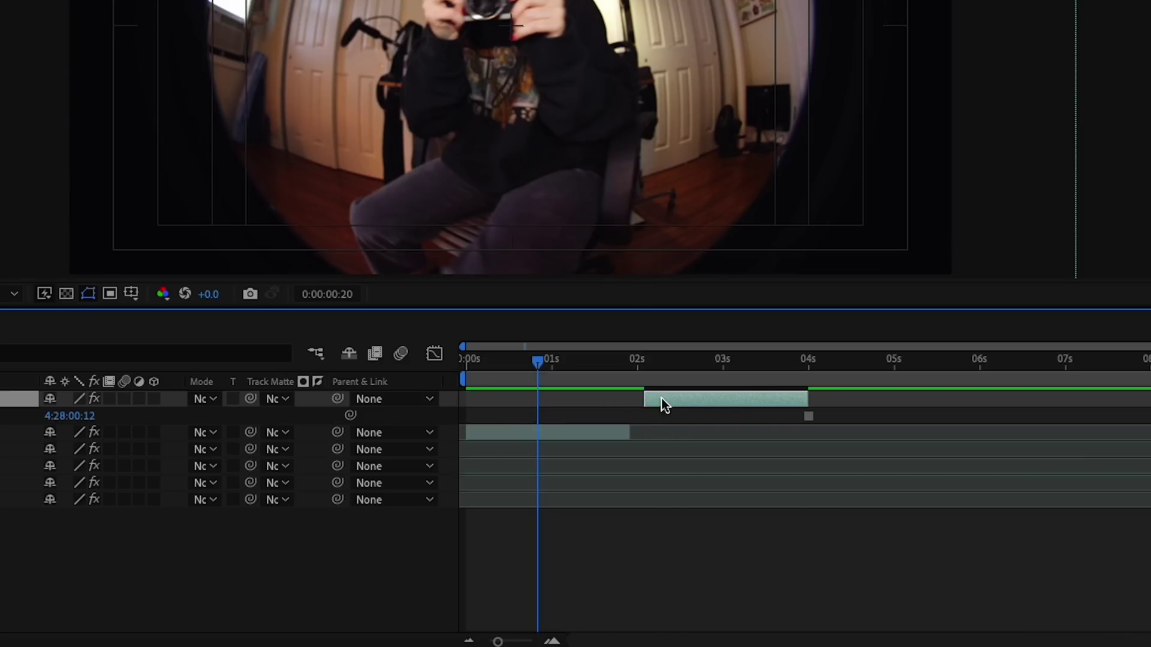
{"action": "scroll", "coordinate": [631, 399], "scroll_direction": "up", "scroll_amount": 3}
{"action": "left_click", "coordinate": [694, 362]}
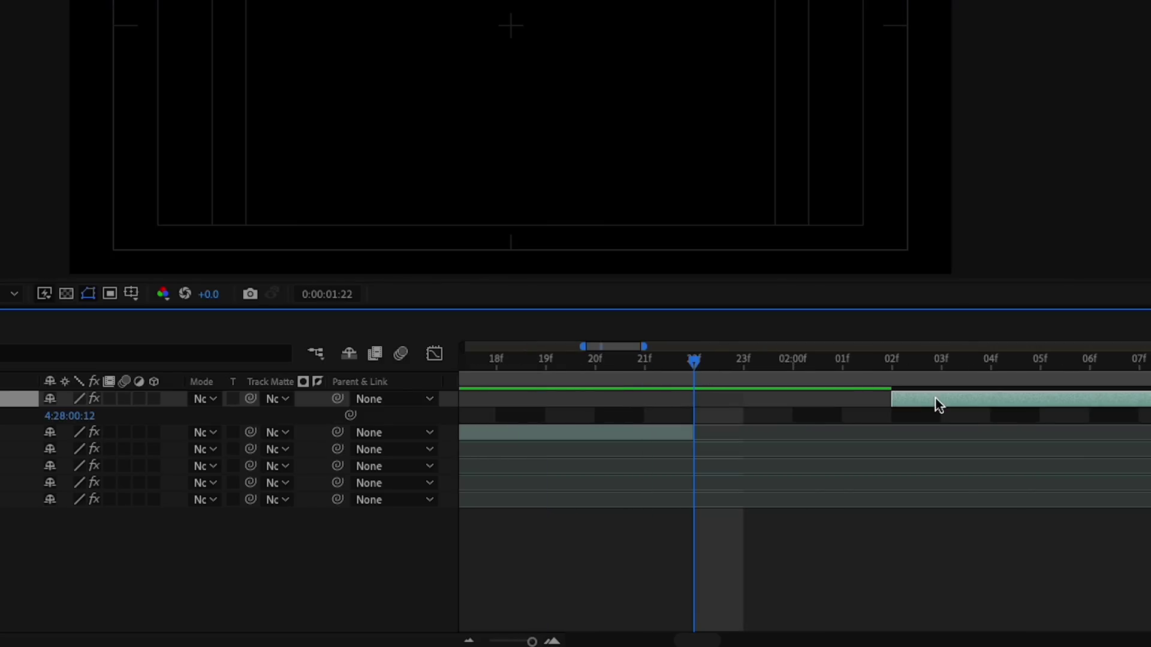
{"action": "left_click_drag", "start_coordinate": [938, 404], "coordinate": [742, 395]}
{"action": "left_click_drag", "start_coordinate": [674, 368], "coordinate": [491, 394]}
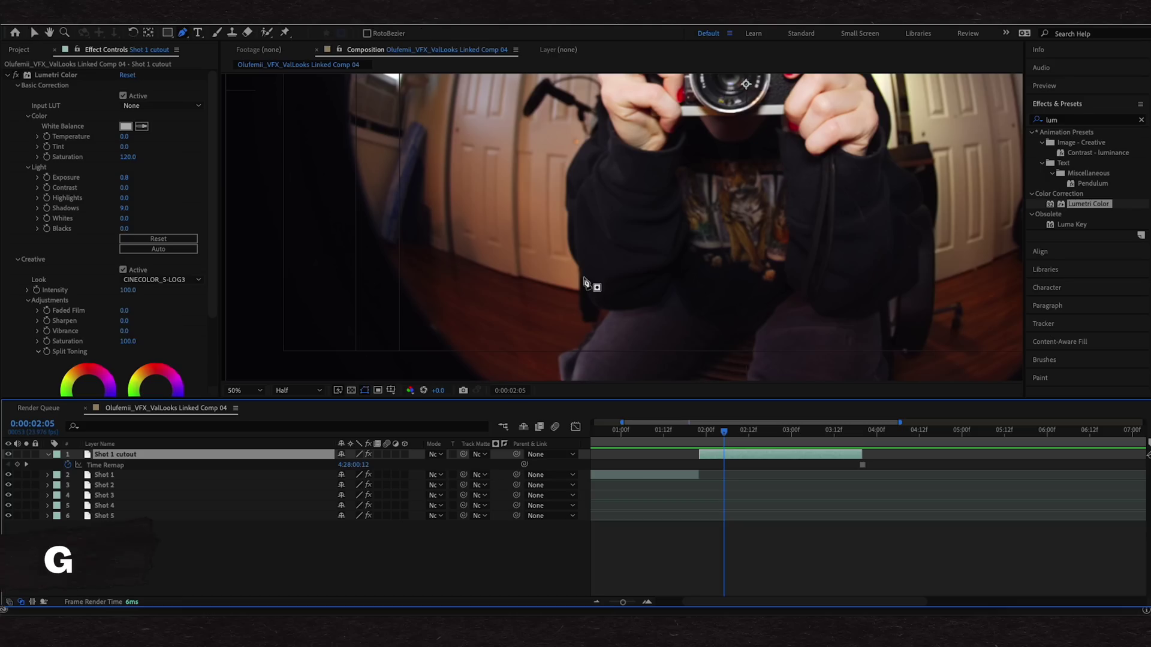
Draw a closed Pen tool mask around the seated person with the camera on the Shot 1 cutout layer
{"action": "scroll", "coordinate": [584, 282], "scroll_direction": "down", "scroll_amount": 2}
{"action": "scroll", "coordinate": [579, 365], "scroll_direction": "up", "scroll_amount": 4}
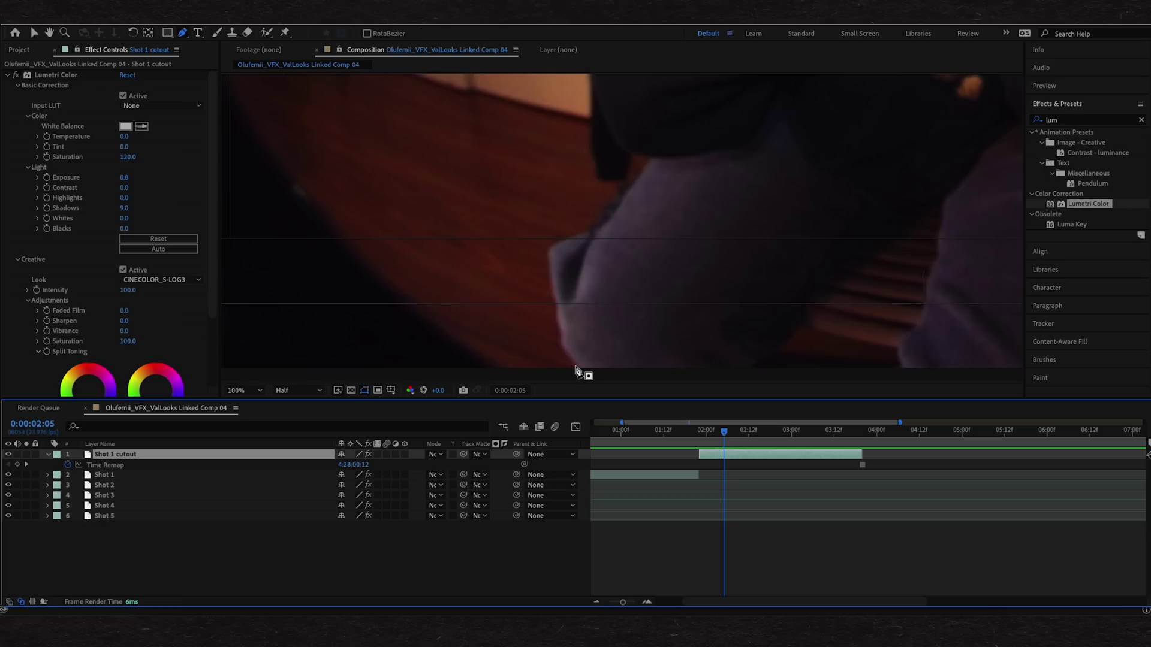
{"action": "left_click", "coordinate": [576, 364]}
{"action": "left_click", "coordinate": [558, 317]}
{"action": "left_click", "coordinate": [549, 247]}
{"action": "left_click", "coordinate": [589, 230]}
{"action": "left_click", "coordinate": [655, 159]}
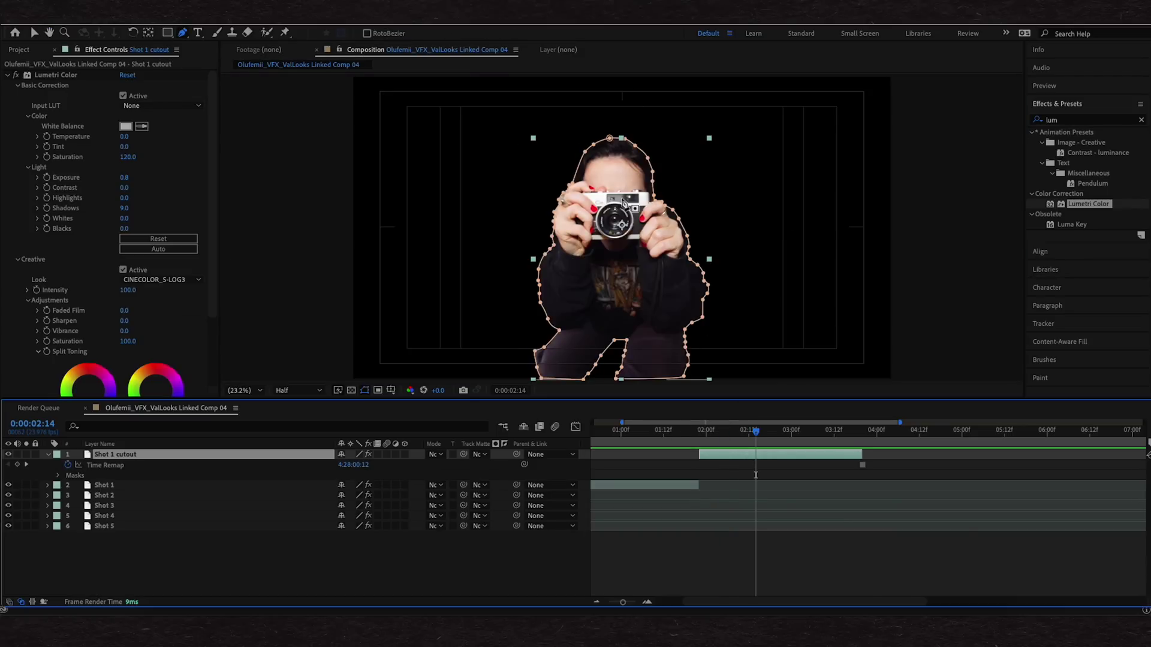
Duplicate the masked Shot 1 cutout layer and rename the copy Shot 1 BG
{"action": "key", "text": "ctrl+d"}
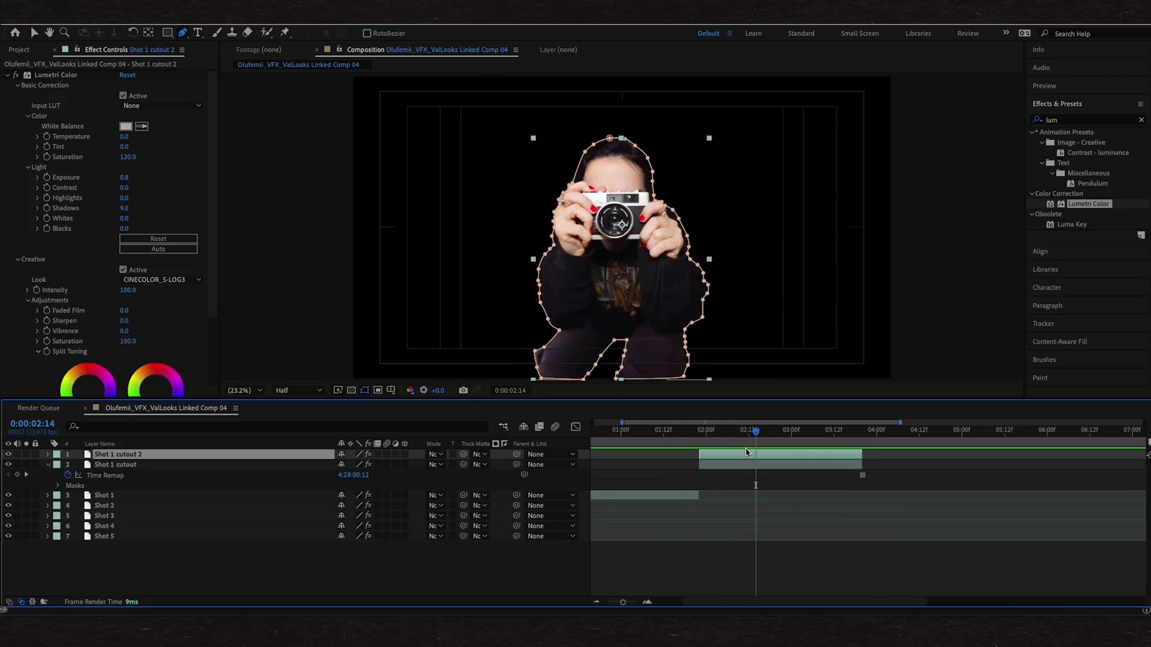
{"action": "key", "text": "Return"}
{"action": "type", "text": "Shot 1 BG"}
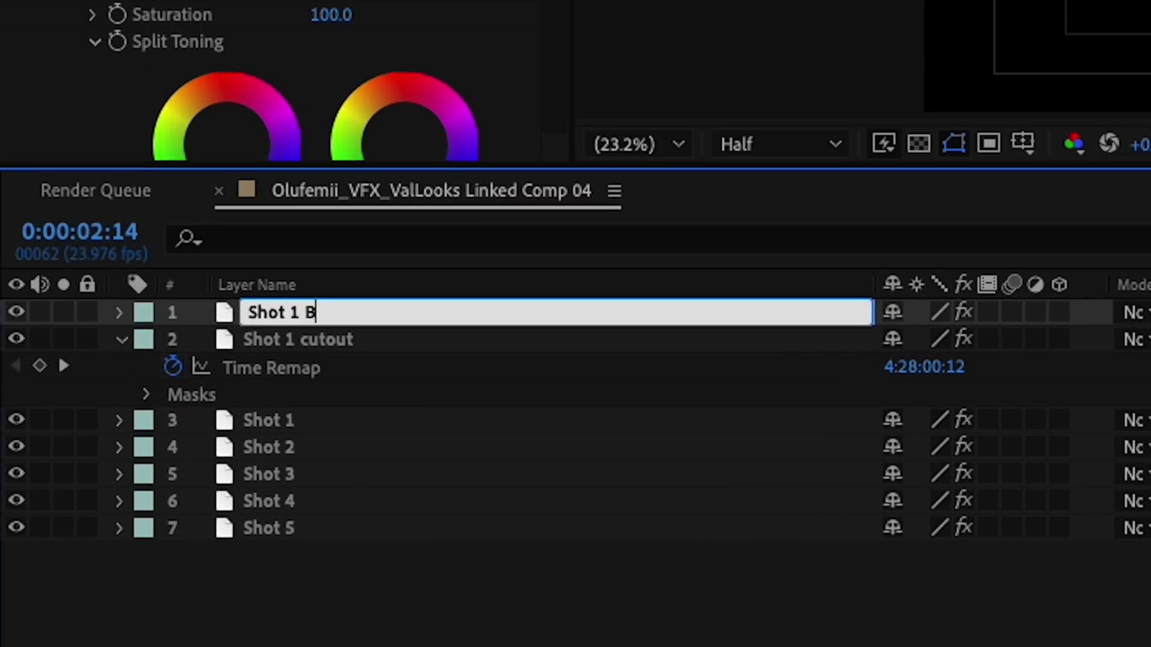
{"action": "key", "text": "Return"}
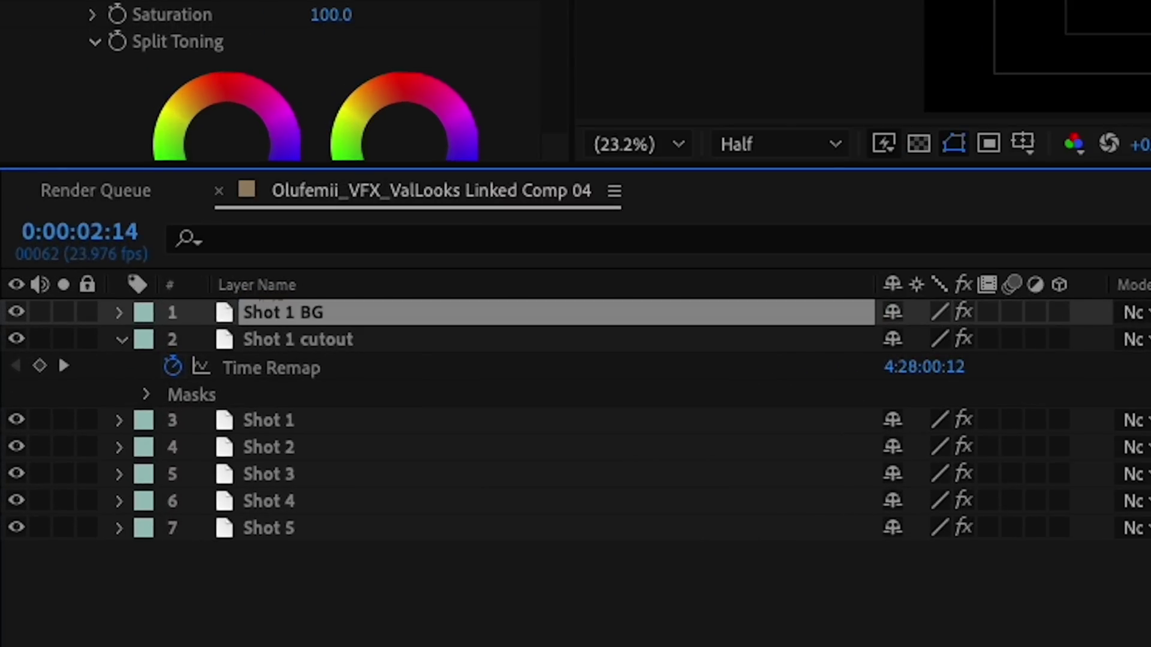
Change the mode of Mask 1 on the Shot 1 BG layer so the person is removed and only the room stays
{"action": "left_click", "coordinate": [119, 313]}
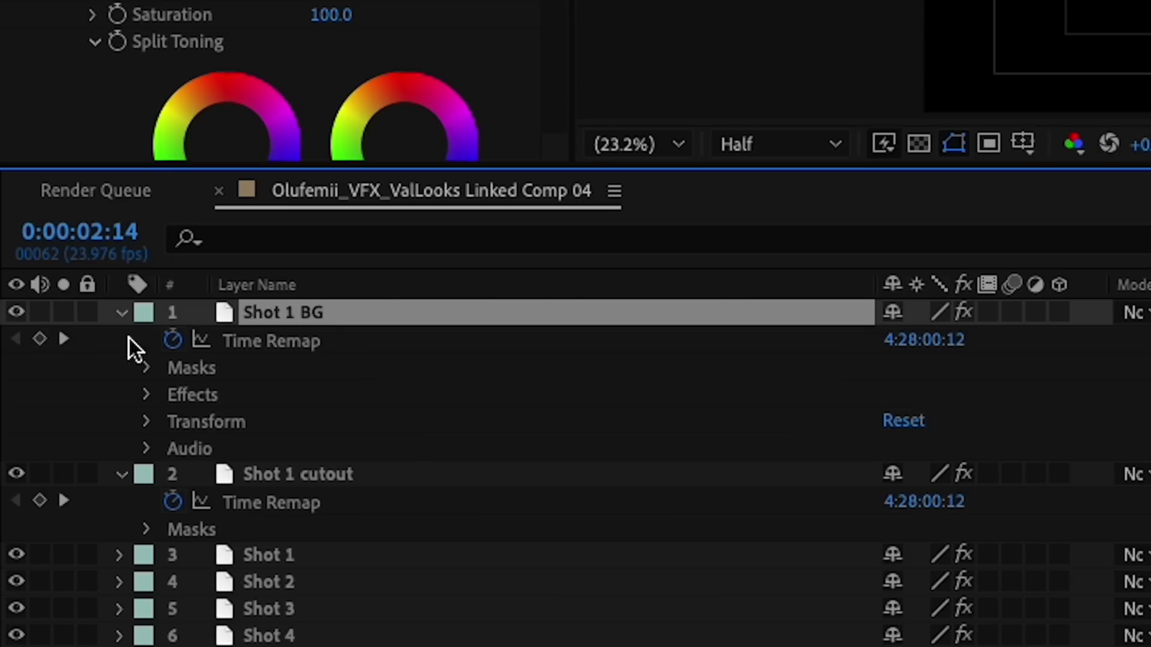
{"action": "left_click", "coordinate": [145, 367]}
{"action": "left_click", "coordinate": [173, 395]}
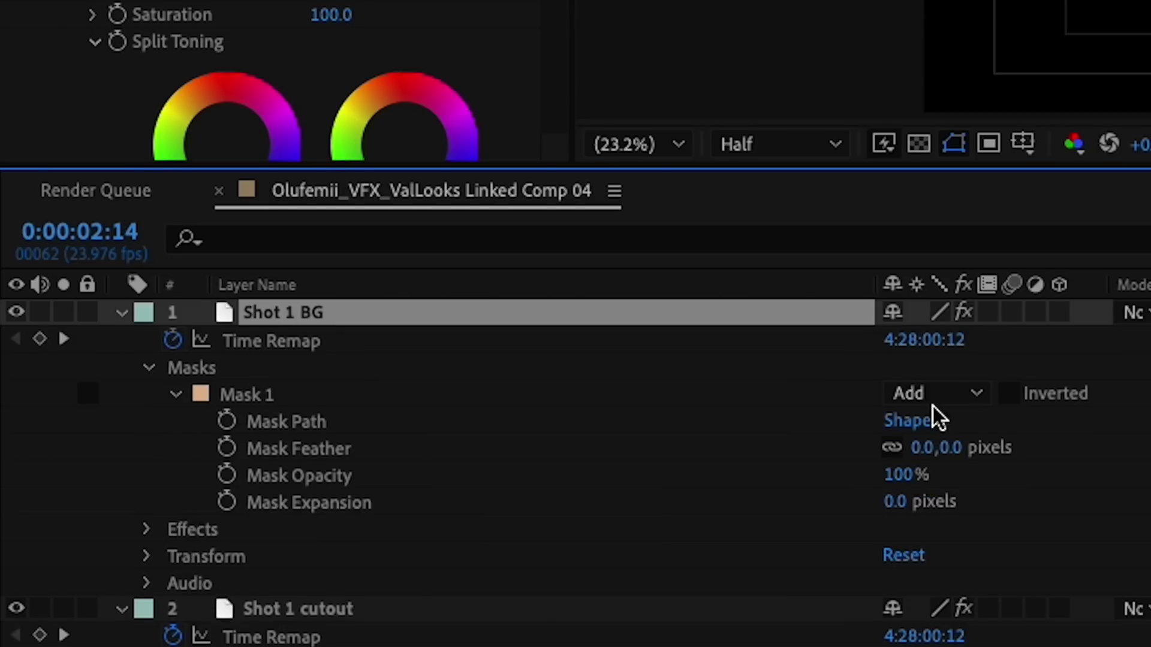
{"action": "left_click", "coordinate": [965, 393]}
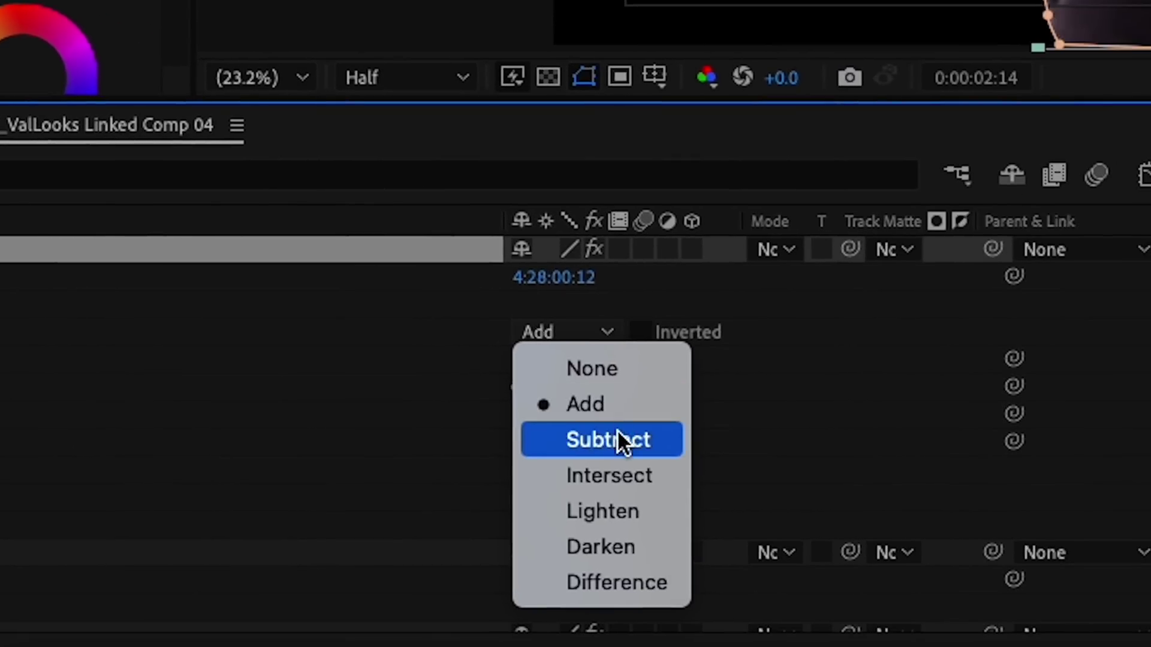
{"action": "left_click", "coordinate": [617, 439]}
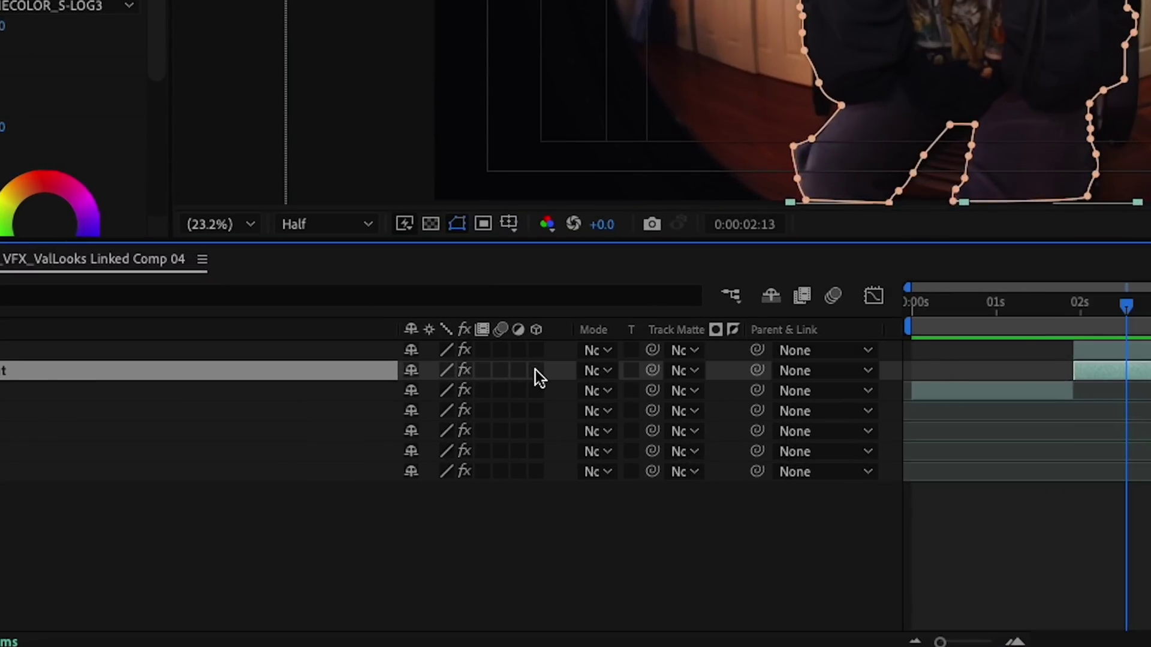
Turn the Shot 1 cutout layer into a 3D layer and reveal its transform properties
{"action": "left_click", "coordinate": [538, 372]}
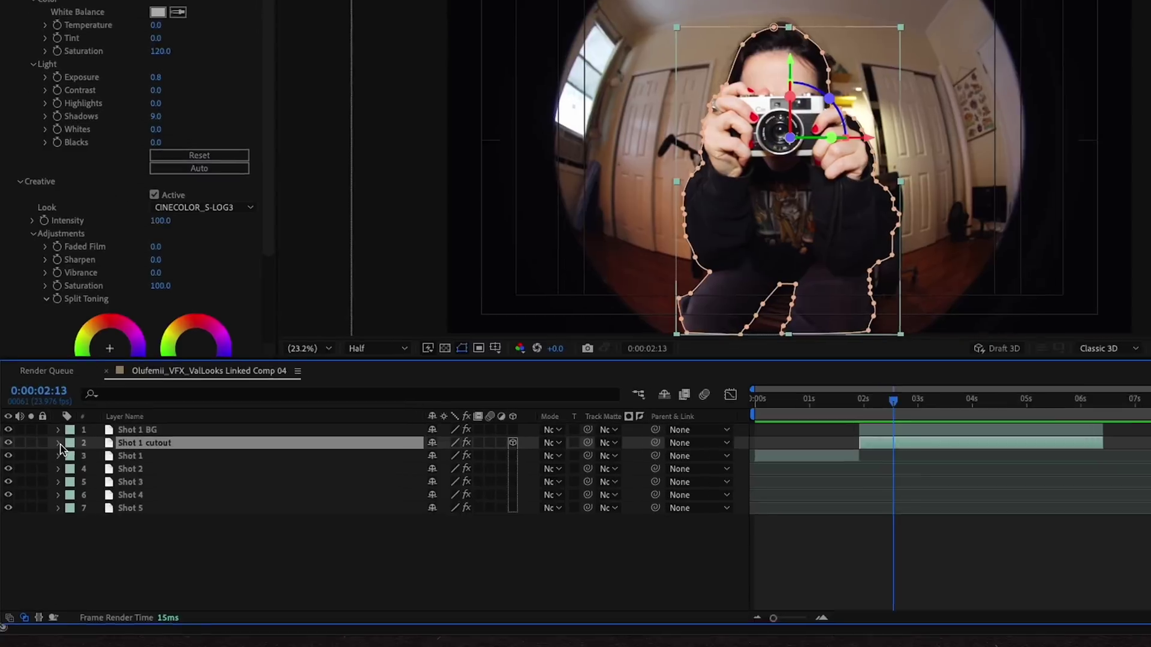
{"action": "left_click", "coordinate": [45, 465]}
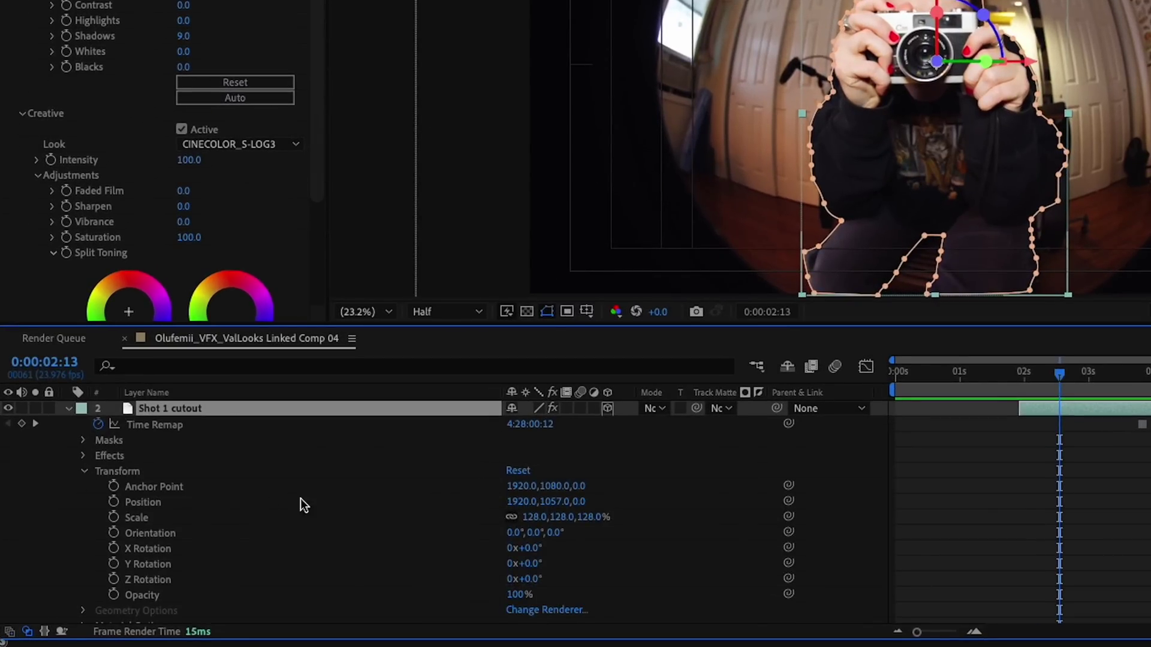
{"action": "scroll", "coordinate": [300, 498], "scroll_direction": "down", "scroll_amount": 3}
{"action": "scroll", "coordinate": [387, 451], "scroll_direction": "up", "scroll_amount": 1}
Set the Shot 1 cutout's anchor point Y to 1924 and its position Y to 2137, placing the pivot at the figure's base
{"action": "left_click", "coordinate": [167, 518]}
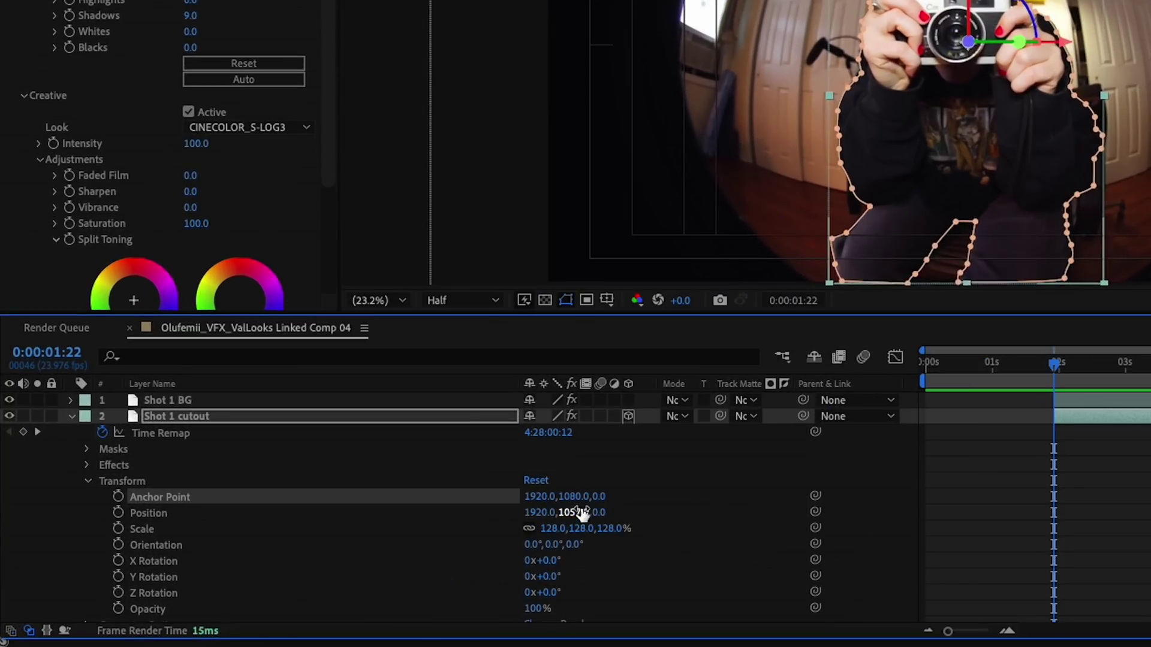
{"action": "left_click_drag", "start_coordinate": [574, 501], "coordinate": [1150, 471]}
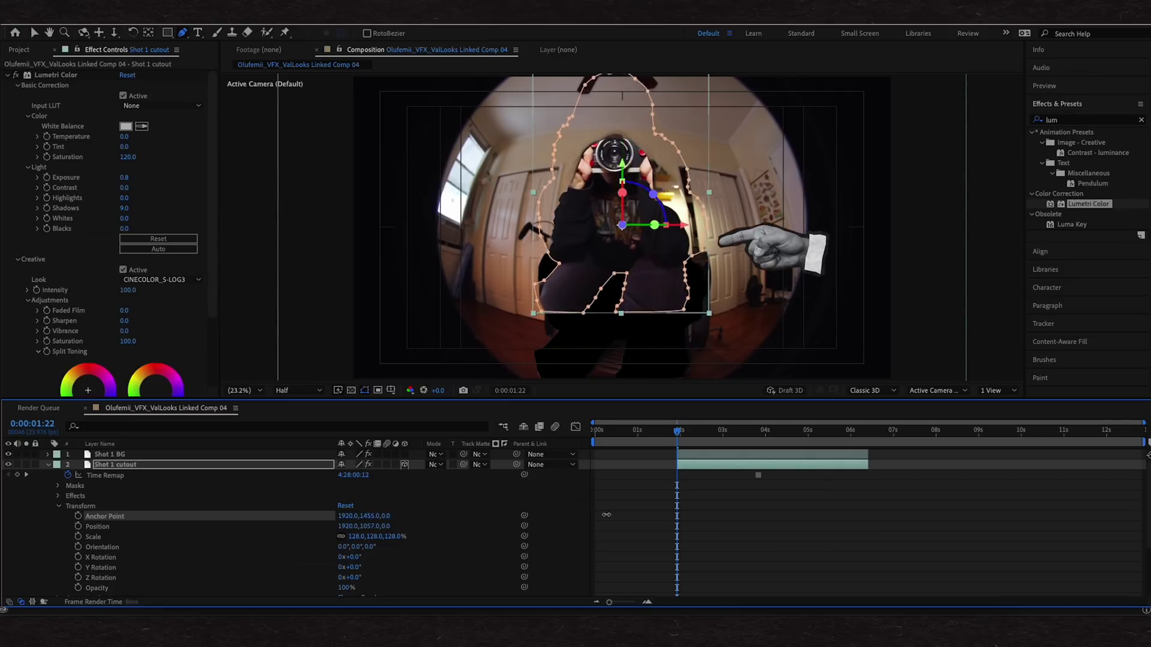
{"action": "left_click_drag", "start_coordinate": [742, 499], "coordinate": [900, 491]}
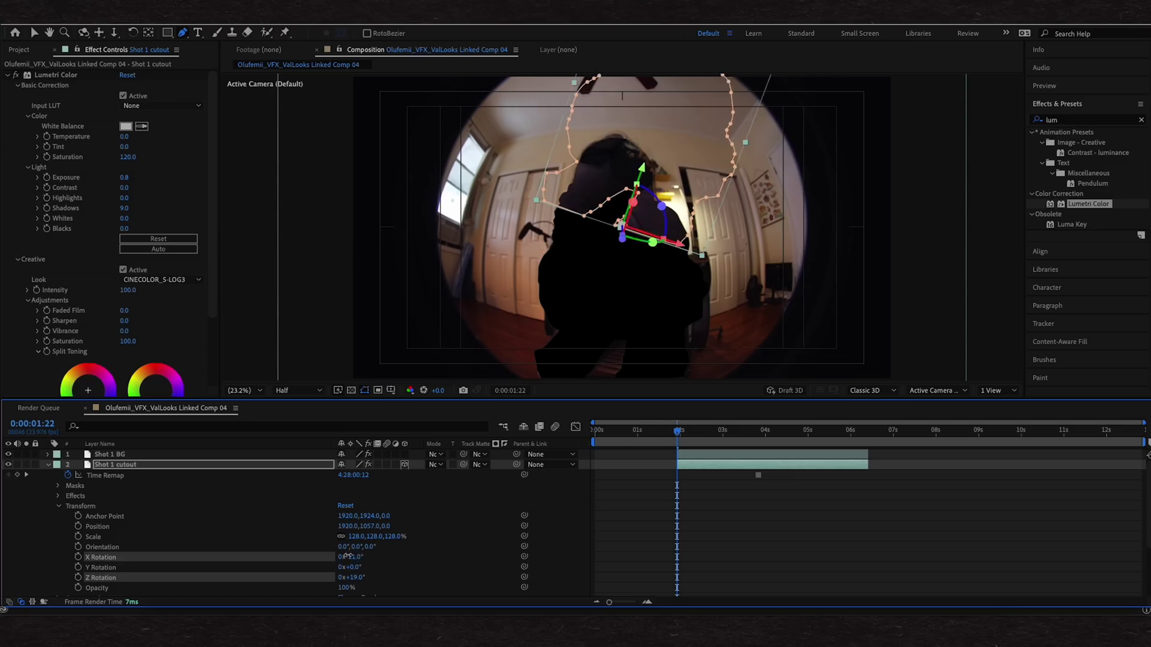
{"action": "left_click_drag", "start_coordinate": [351, 556], "coordinate": [301, 532]}
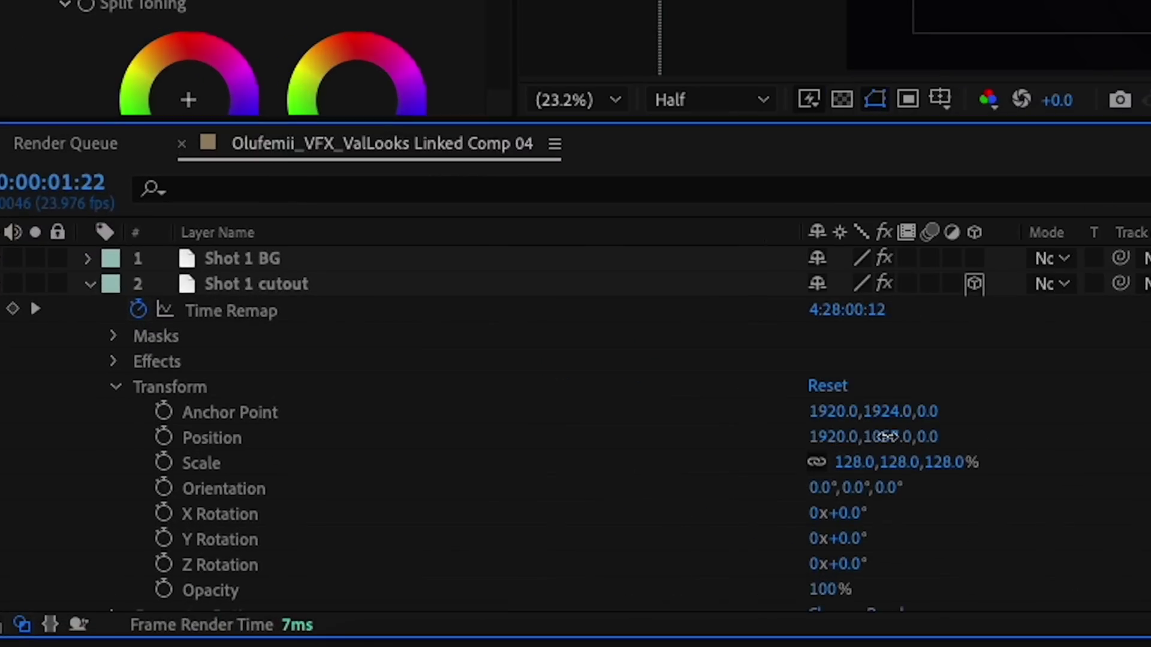
{"action": "left_click_drag", "start_coordinate": [887, 437], "coordinate": [963, 437]}
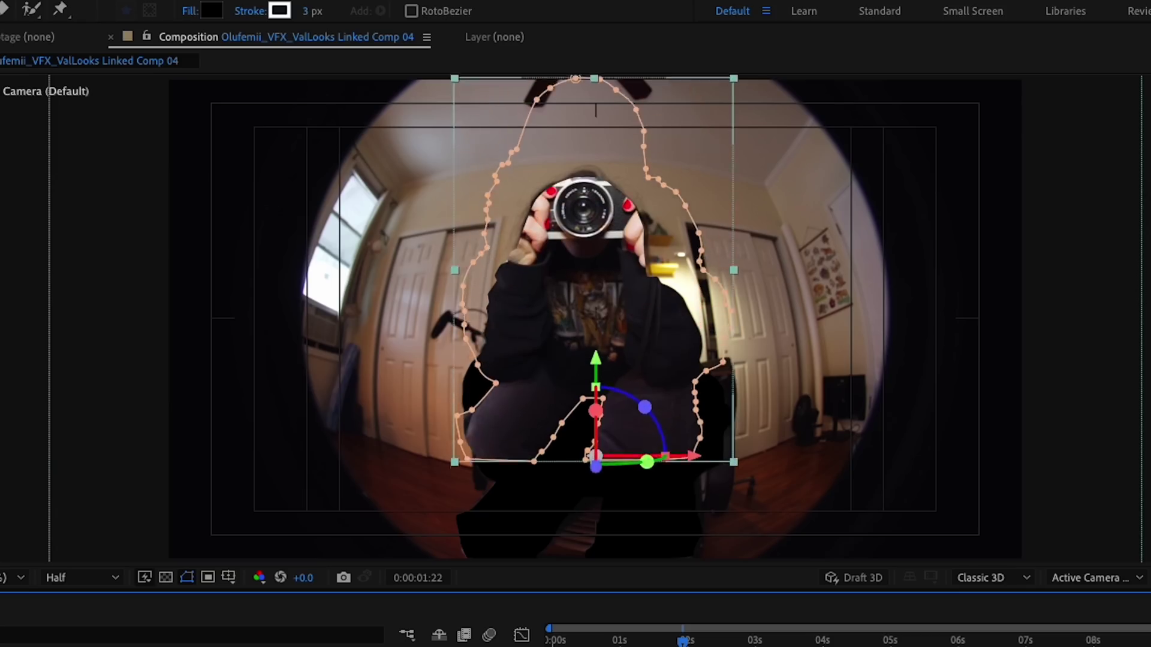
{"action": "left_click_drag", "start_coordinate": [480, 471], "coordinate": [570, 471]}
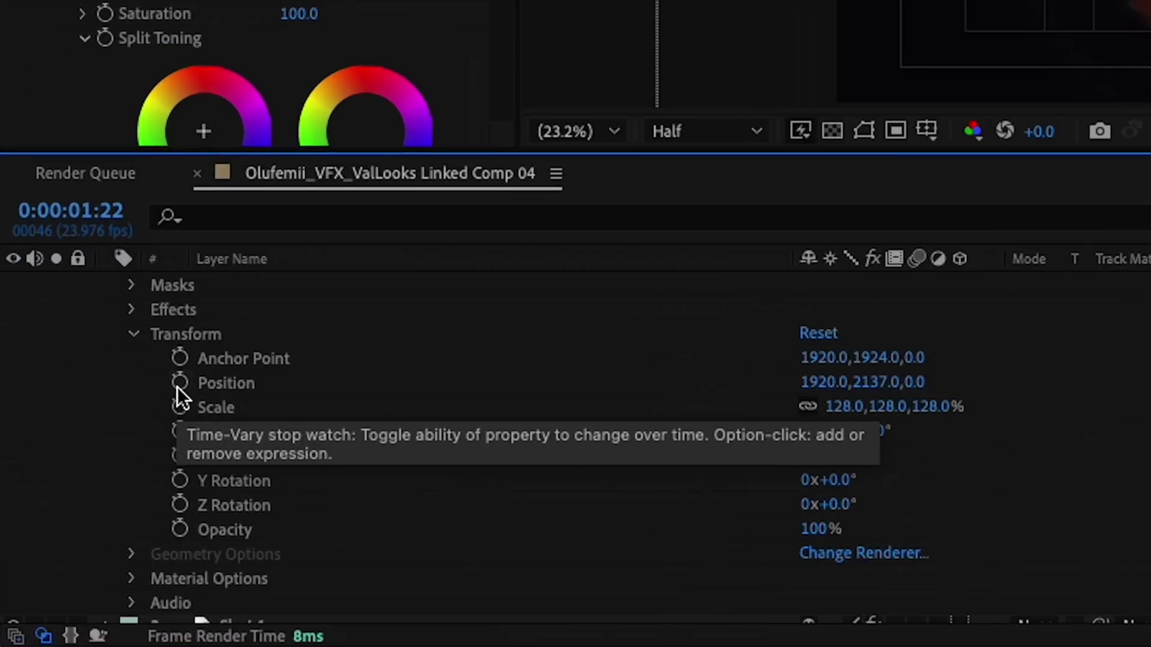
Set starting keyframes at 0:00:01:22 for the cutout's position, scale, orientation, X, Y and Z rotation, and opacity
{"action": "left_click", "coordinate": [178, 386]}
{"action": "left_click", "coordinate": [179, 409]}
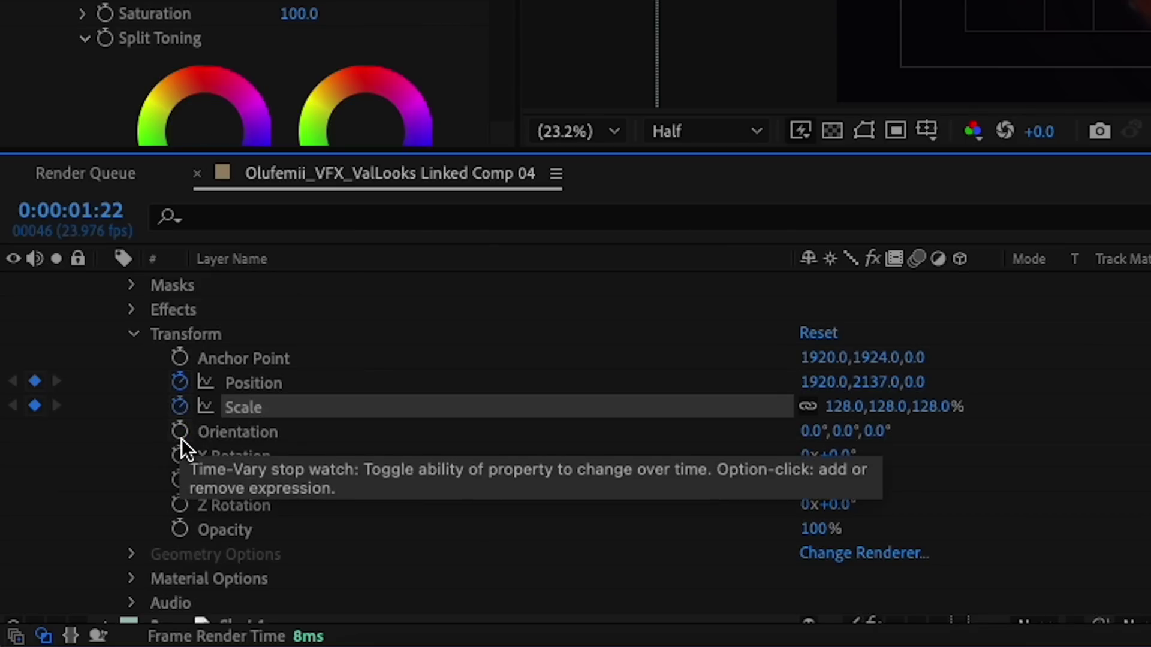
{"action": "left_click", "coordinate": [180, 433]}
{"action": "left_click", "coordinate": [180, 456]}
{"action": "left_click", "coordinate": [536, 513]}
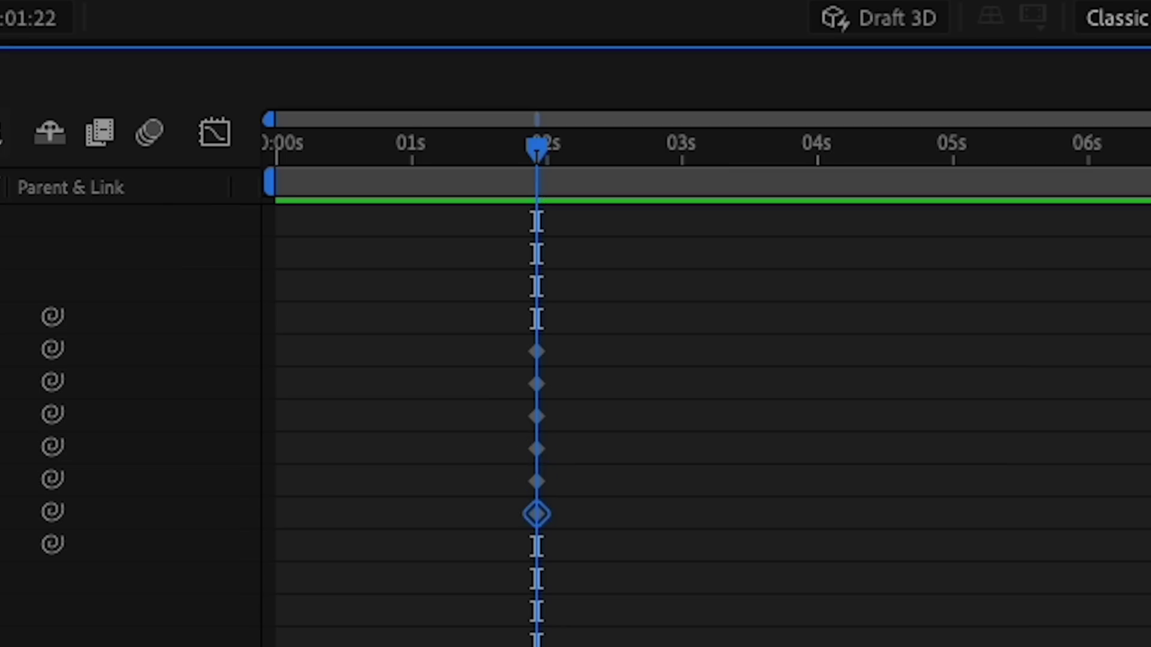
{"action": "left_click", "coordinate": [537, 546]}
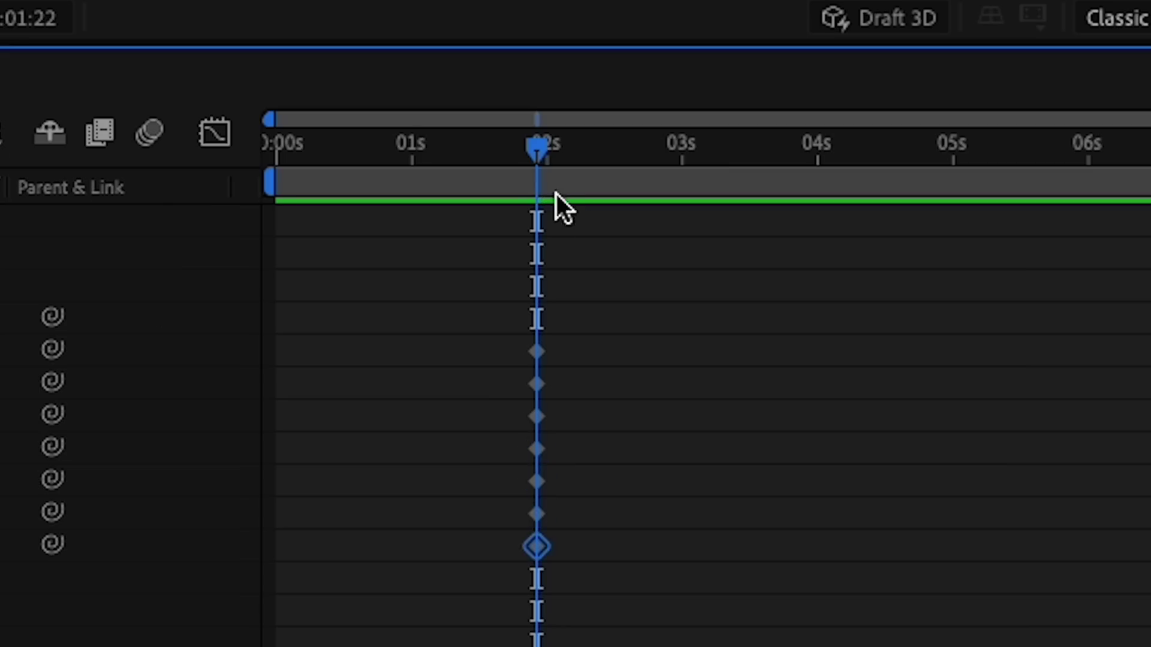
Add a second X Rotation keyframe past 0:00:01:22 with a negative angle that tips the cutout over backward
{"action": "scroll", "coordinate": [602, 366], "scroll_direction": "up", "scroll_amount": 3}
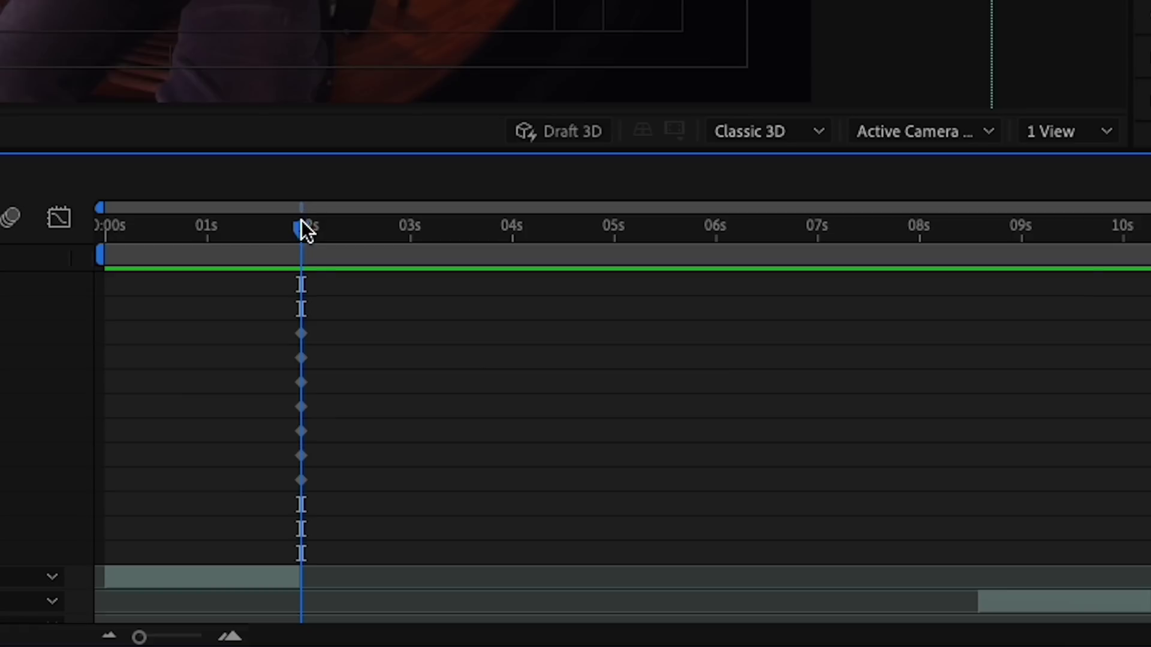
{"action": "left_click_drag", "start_coordinate": [306, 230], "coordinate": [436, 236]}
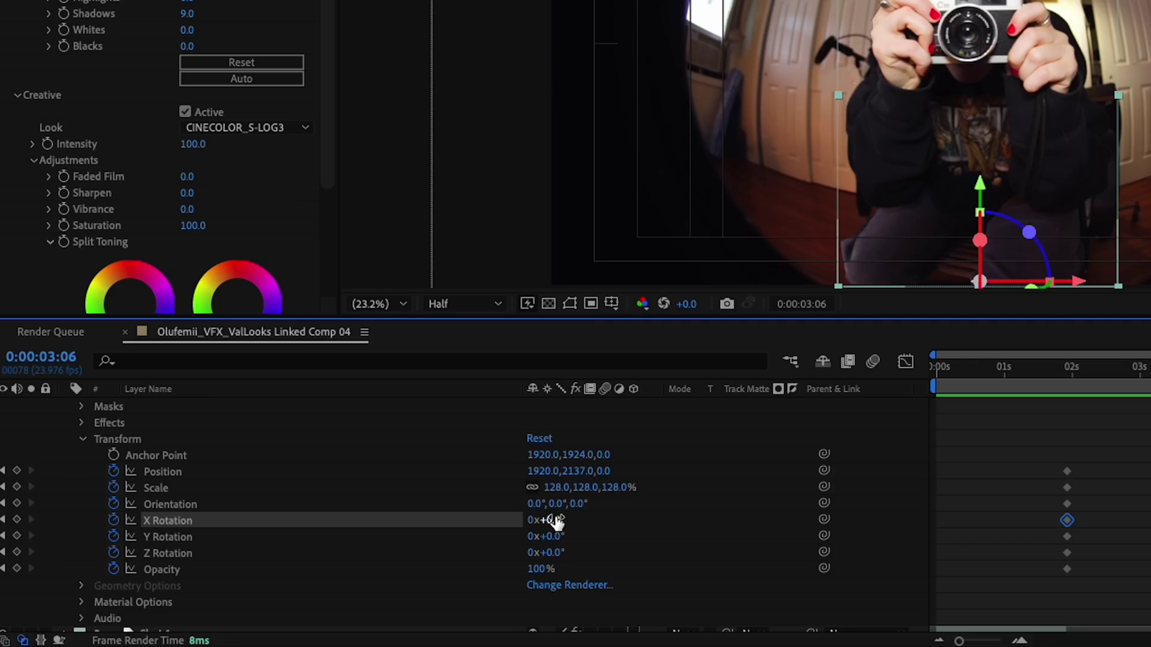
{"action": "left_click_drag", "start_coordinate": [550, 523], "coordinate": [540, 522]}
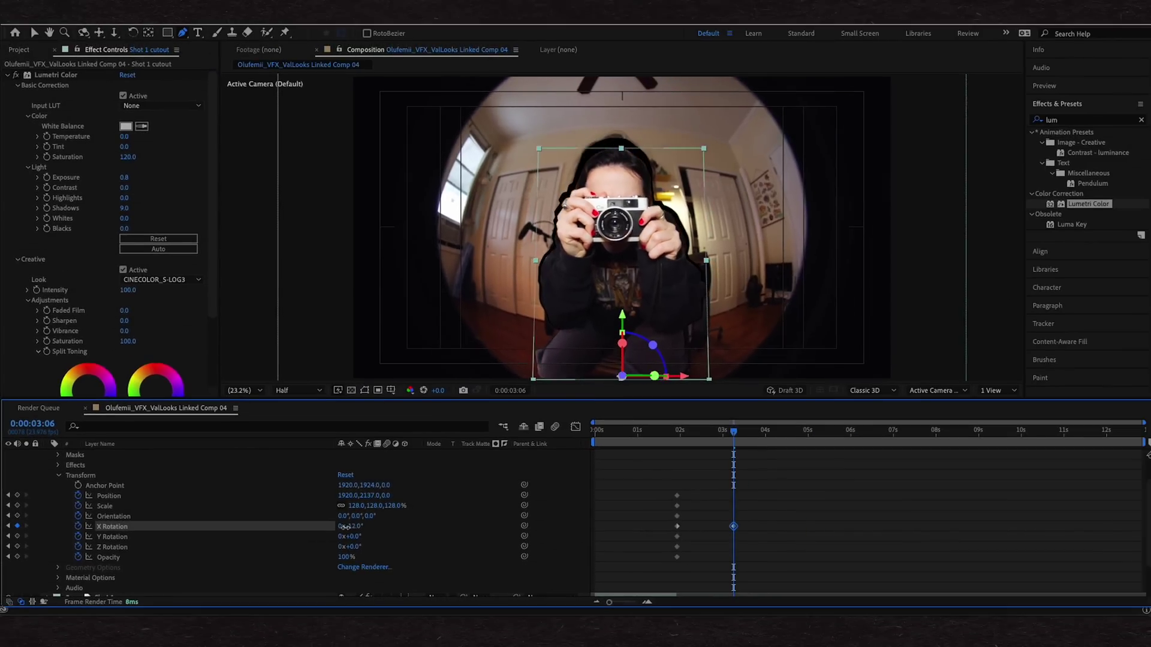
{"action": "left_click_drag", "start_coordinate": [345, 526], "coordinate": [309, 526]}
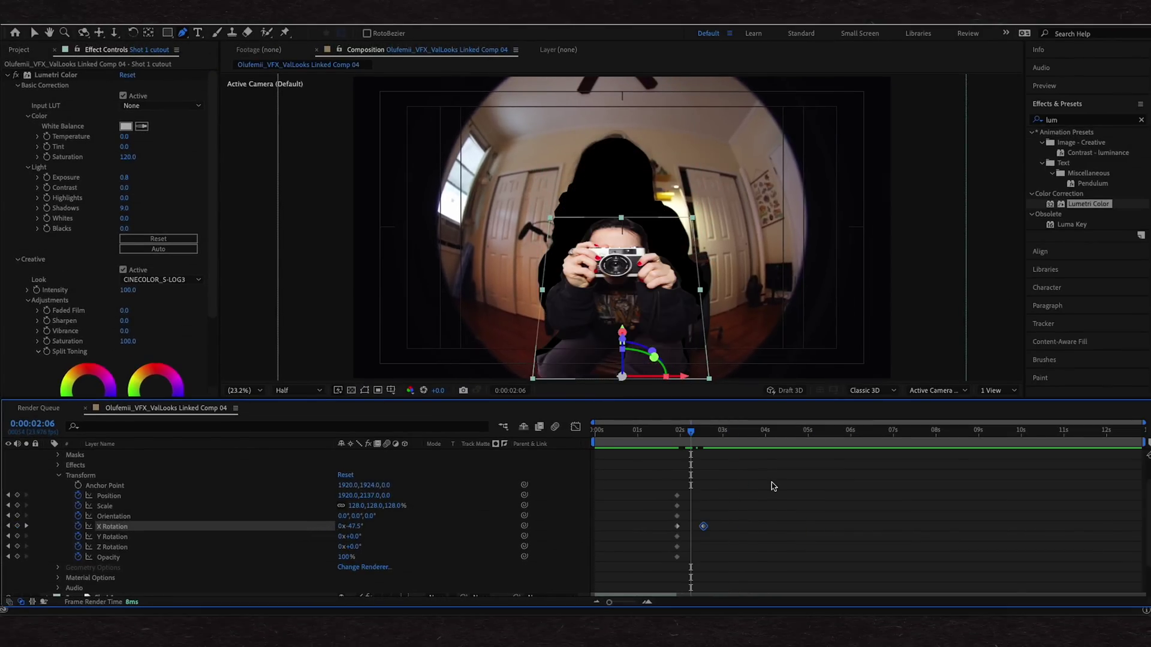
Apply Easy Ease to all of the cutout's transform keyframes and play back the falling motion
{"action": "left_click_drag", "start_coordinate": [773, 487], "coordinate": [664, 570]}
{"action": "right_click", "coordinate": [675, 560]}
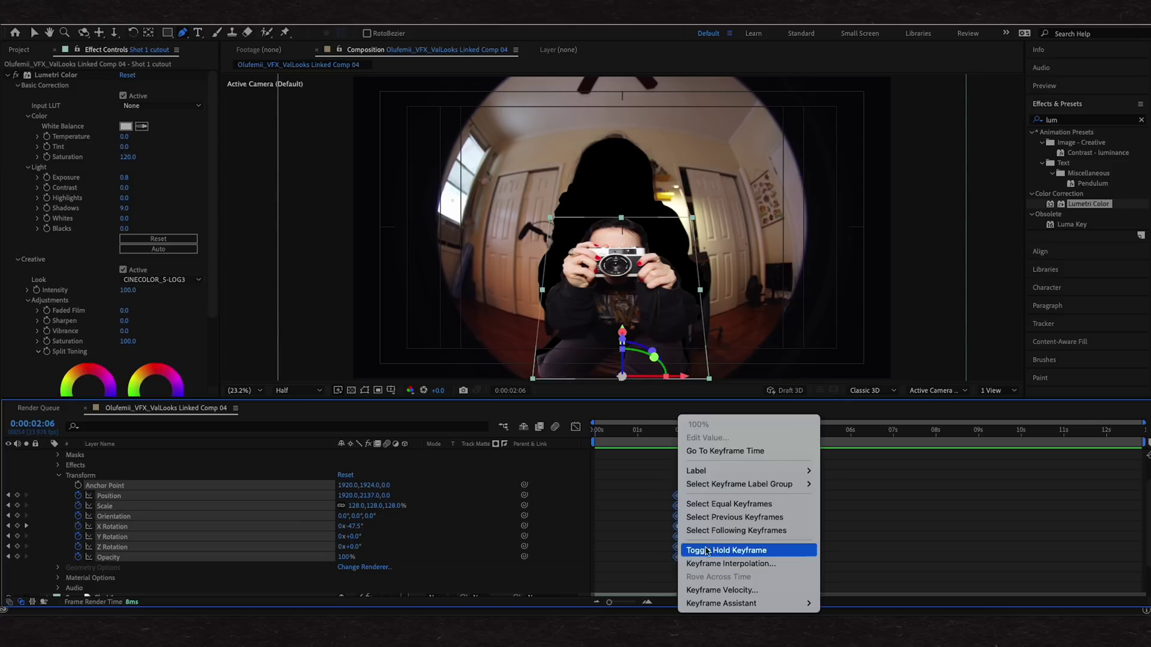
{"action": "mouse_move", "coordinate": [773, 603]}
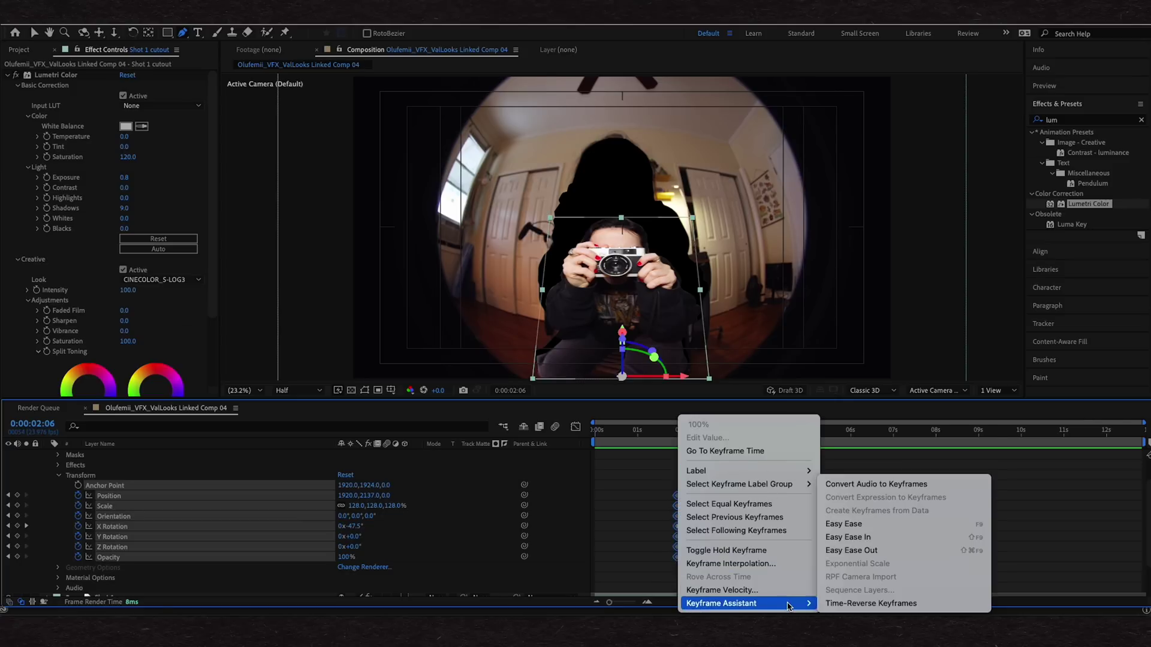
{"action": "left_click", "coordinate": [959, 522]}
{"action": "left_click", "coordinate": [784, 486]}
{"action": "key", "text": "space"}
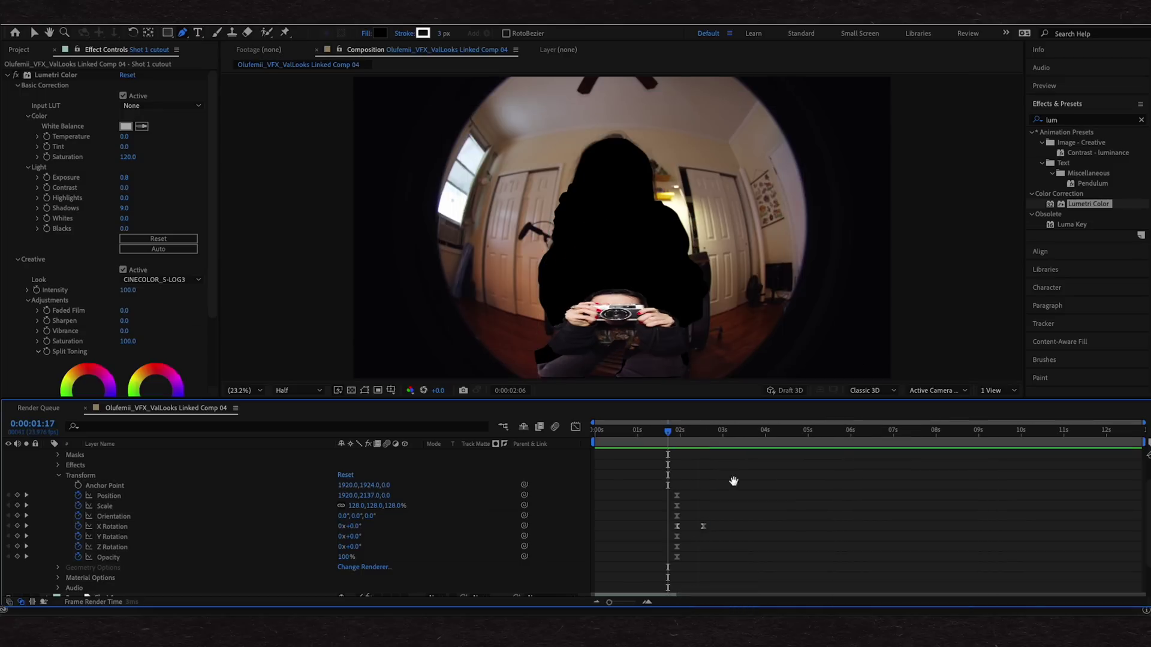
{"action": "key", "text": "space"}
Enable motion blur for the Shot 1 cutout layer
{"action": "scroll", "coordinate": [744, 494], "scroll_direction": "up", "scroll_amount": 3}
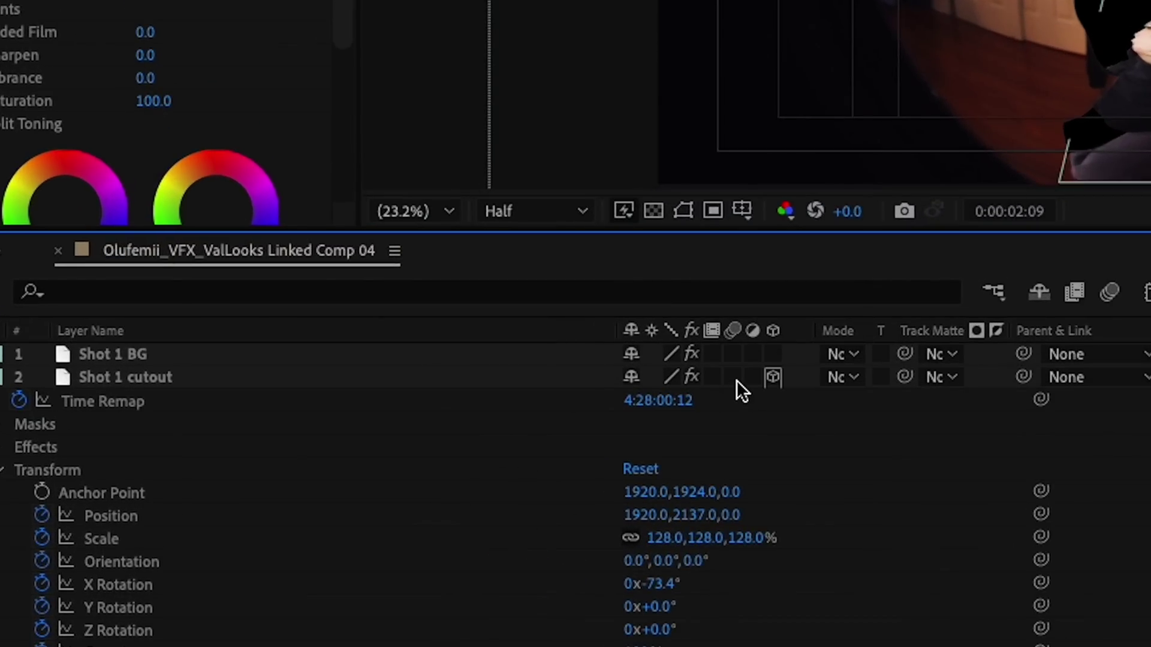
{"action": "left_click", "coordinate": [736, 380]}
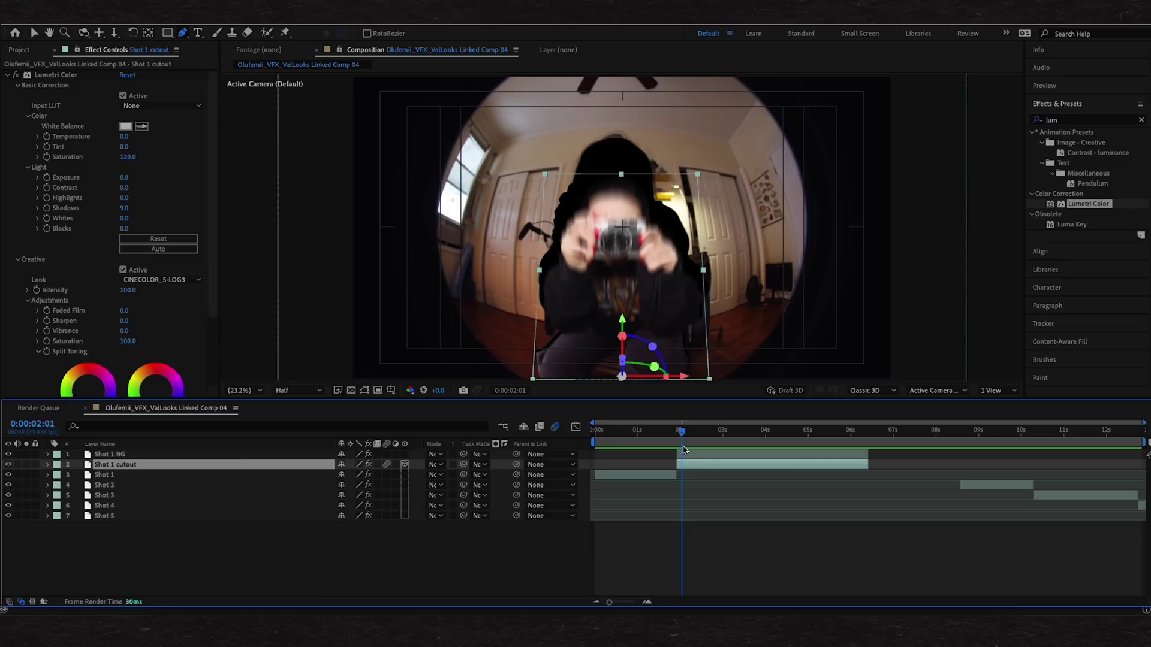
Find the Glow effect under Stylize and apply it to the Shot 1 cutout layer
{"action": "left_click", "coordinate": [727, 549]}
{"action": "left_click", "coordinate": [1065, 119]}
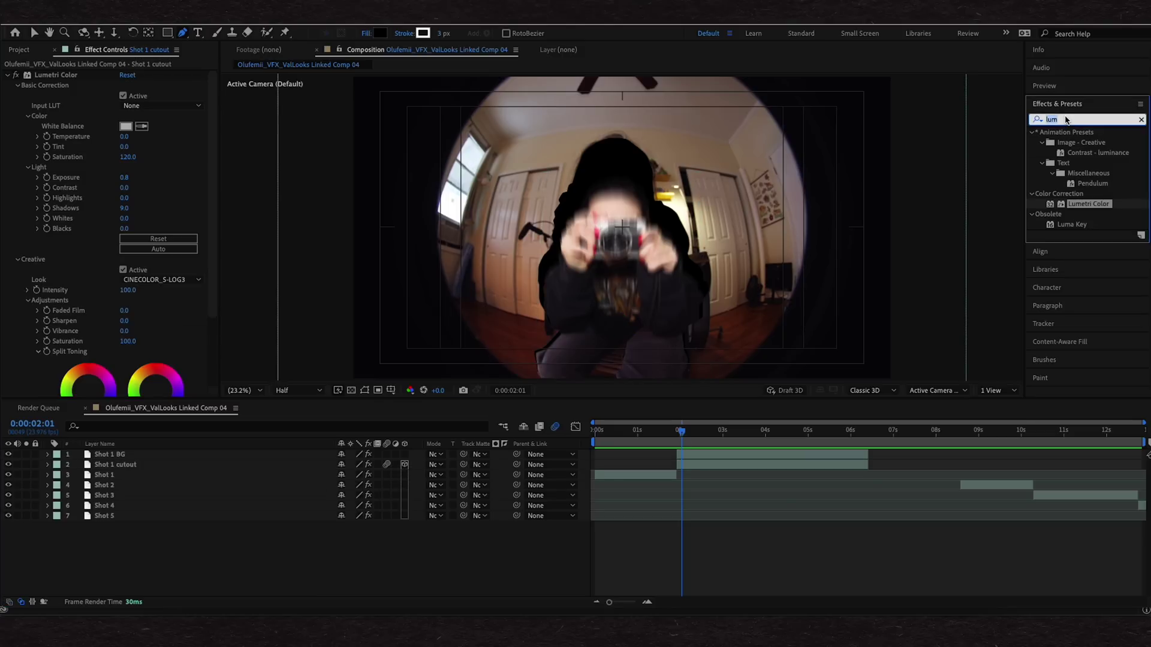
{"action": "type", "text": "glow"}
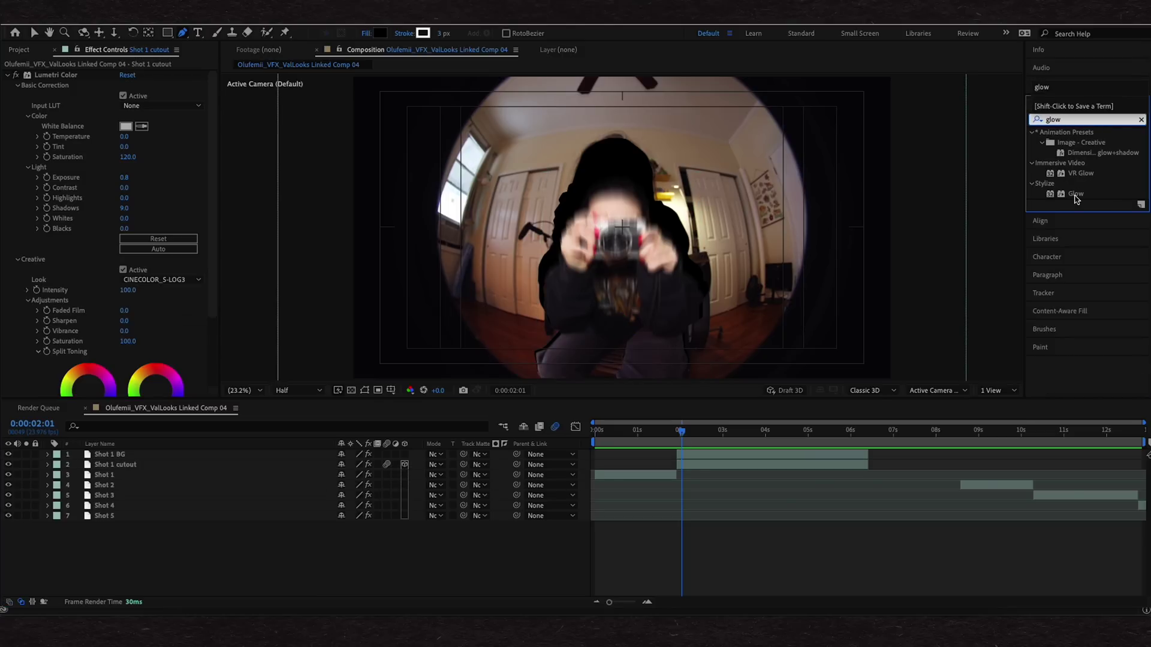
{"action": "left_click", "coordinate": [1074, 195]}
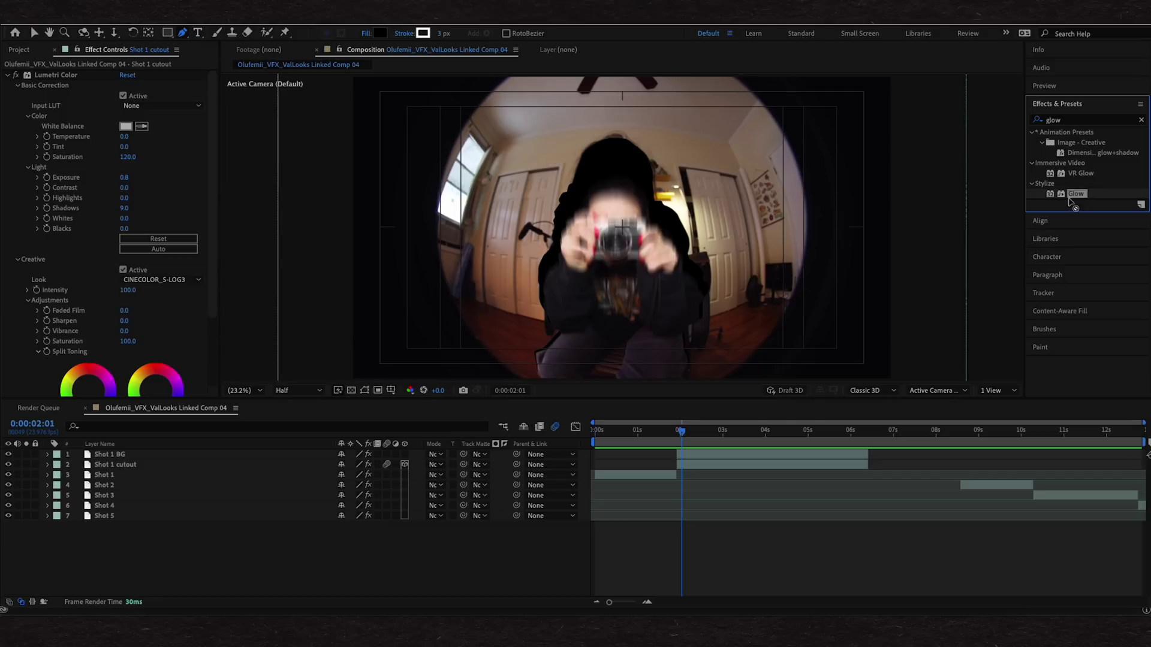
{"action": "left_click_drag", "start_coordinate": [752, 433], "coordinate": [702, 463]}
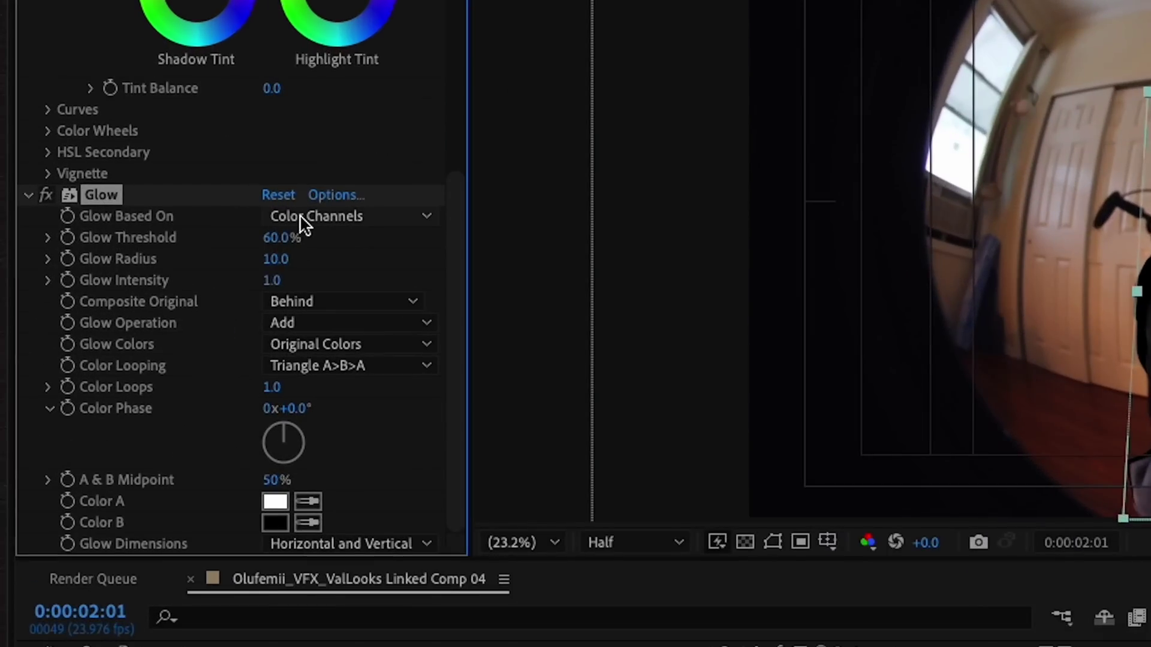
Base the cutout's glow on the Alpha Channel, use A & B Colors, and make Color A purple
{"action": "left_click", "coordinate": [304, 221]}
{"action": "left_click", "coordinate": [302, 244]}
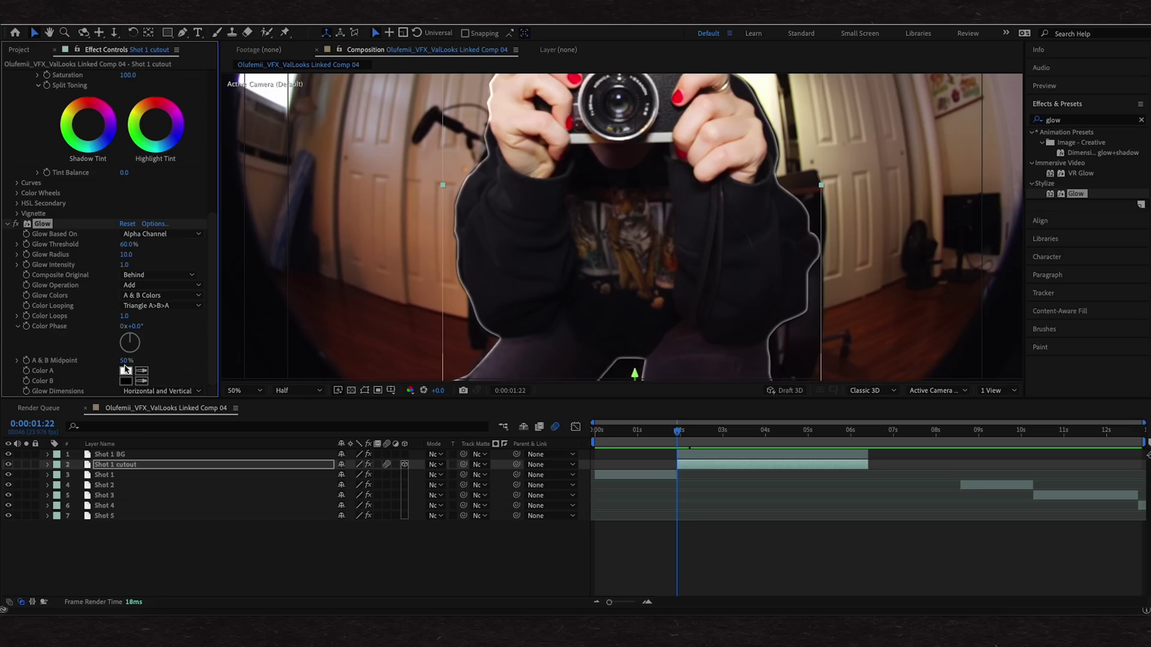
{"action": "left_click", "coordinate": [275, 501]}
{"action": "left_click", "coordinate": [478, 247]}
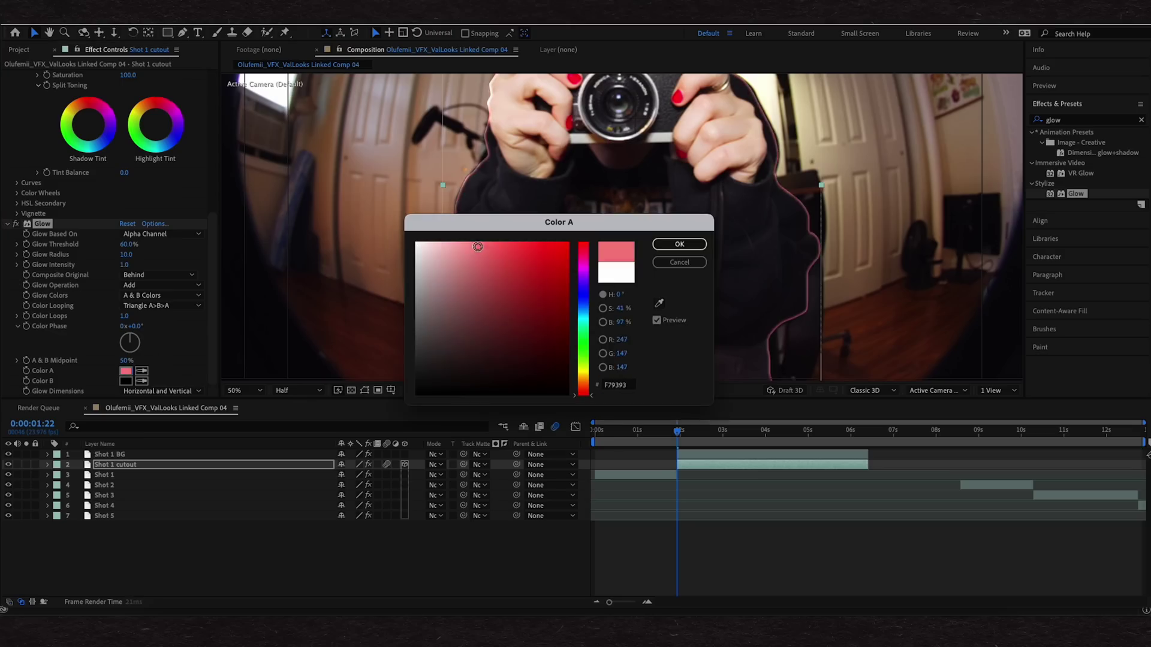
{"action": "mouse_move", "coordinate": [478, 247]}
{"action": "left_mouse_down"}
{"action": "mouse_move", "coordinate": [552, 254]}
{"action": "mouse_move", "coordinate": [552, 357]}
{"action": "left_mouse_up"}
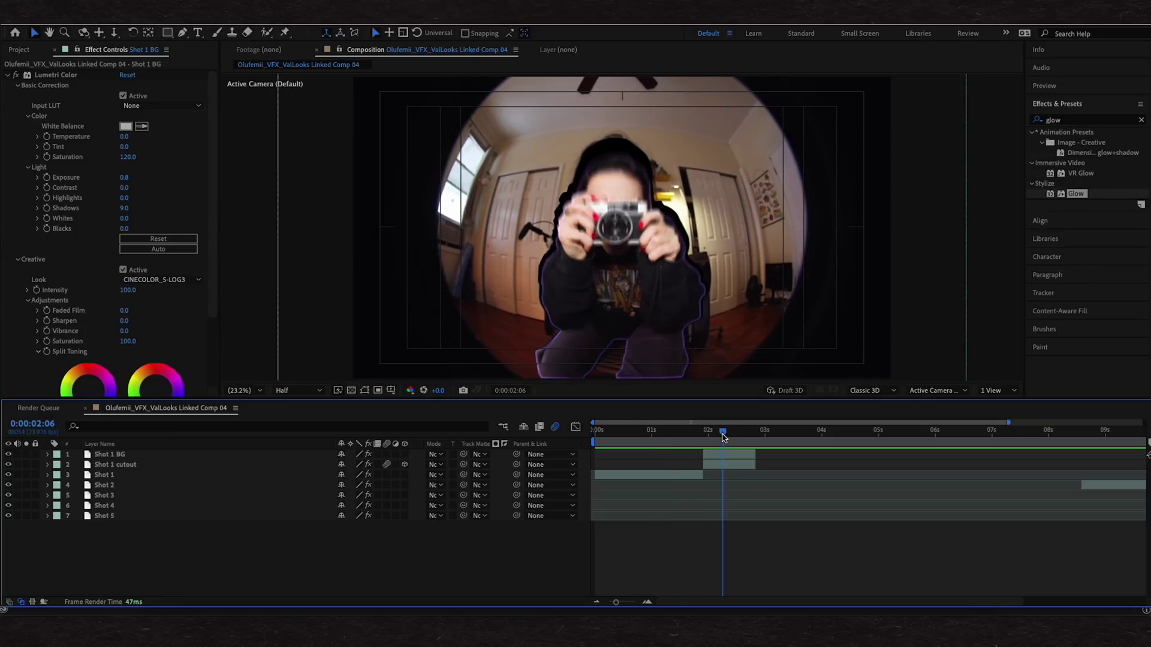
{"action": "mouse_move", "coordinate": [723, 437]}
{"action": "left_mouse_down"}
{"action": "mouse_move", "coordinate": [707, 431]}
{"action": "mouse_move", "coordinate": [732, 432]}
{"action": "mouse_move", "coordinate": [693, 431]}
{"action": "mouse_move", "coordinate": [712, 431]}
{"action": "left_mouse_up"}
Pre-compose the Shot 1 BG, Shot 1 cutout and Shot 1 layers into a composition named Shot 1
{"action": "left_click", "coordinate": [734, 456]}
{"action": "left_click", "coordinate": [643, 478], "text": "shift"}
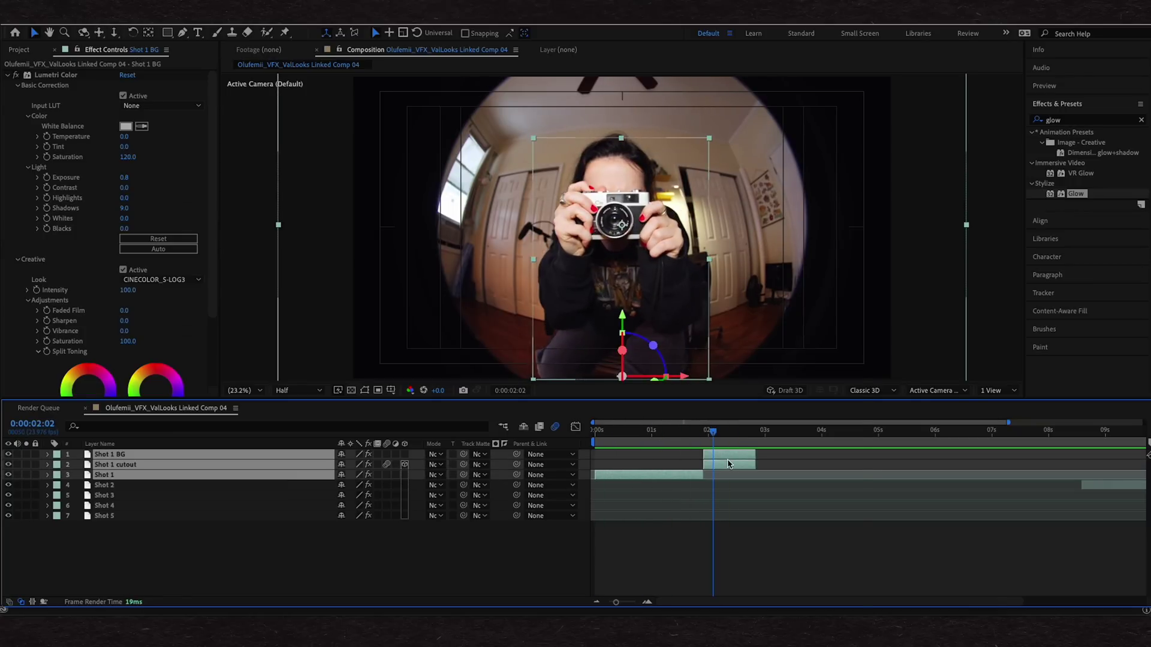
{"action": "right_click", "coordinate": [728, 463]}
{"action": "left_click", "coordinate": [782, 531]}
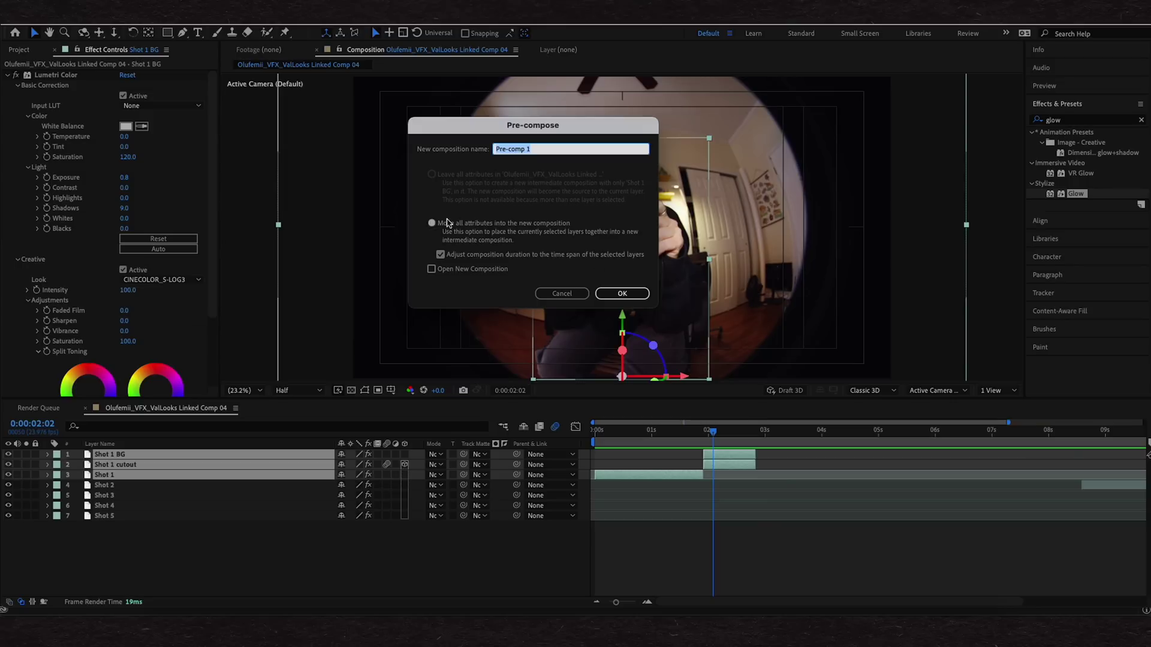
{"action": "type", "text": "Shot"}
{"action": "key", "text": "Return"}
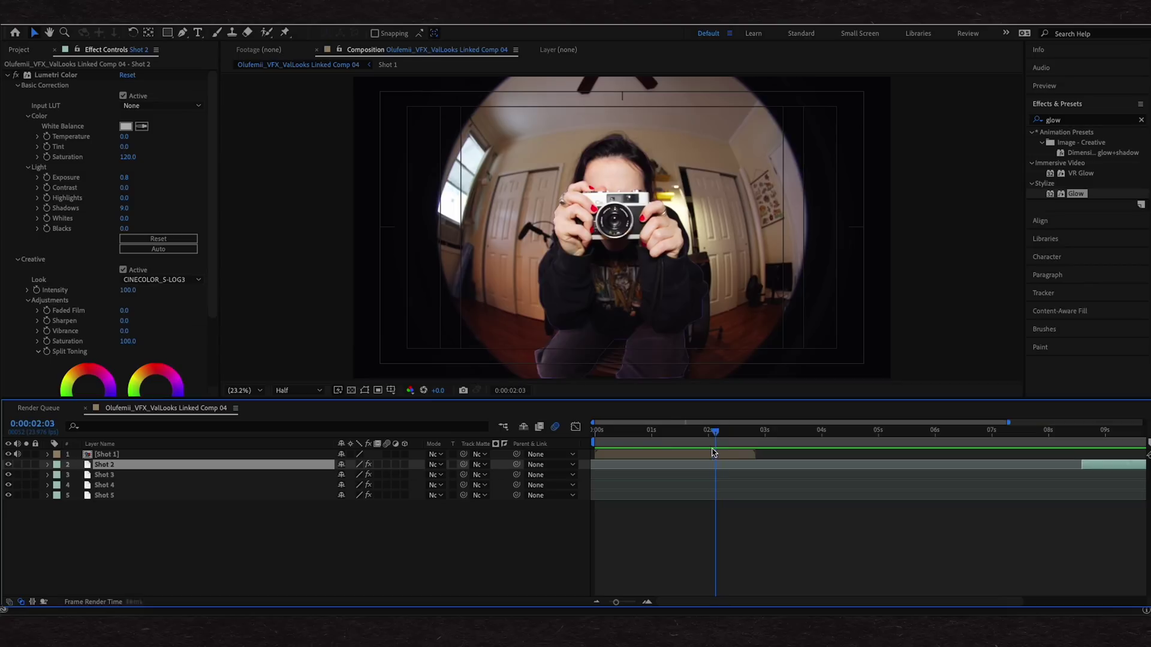
Set starting Position and Scale keyframes for the pre-composed Shot 1 layer at 0:00:02:08
{"action": "left_click", "coordinate": [714, 453]}
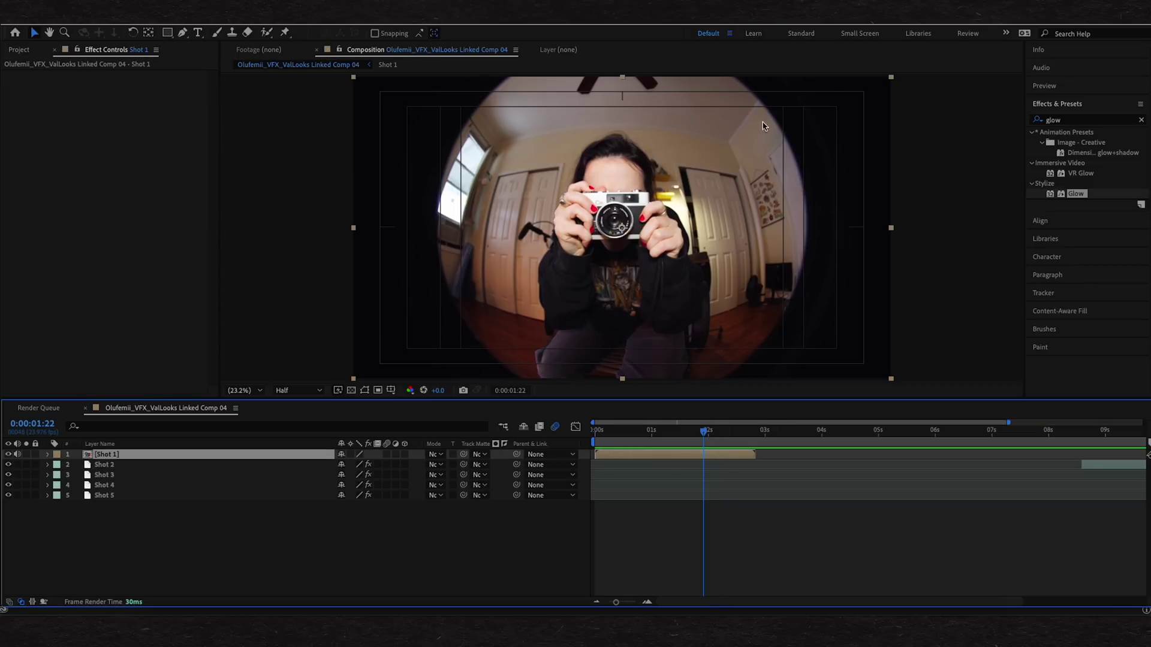
{"action": "left_click", "coordinate": [739, 430]}
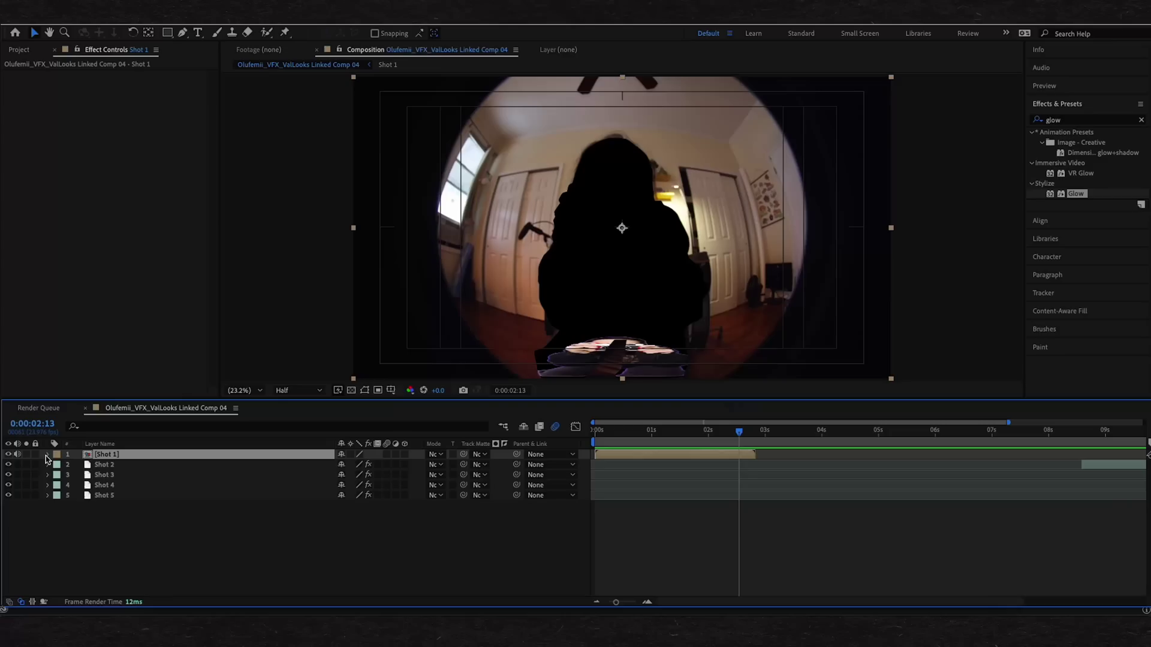
{"action": "left_click", "coordinate": [48, 454]}
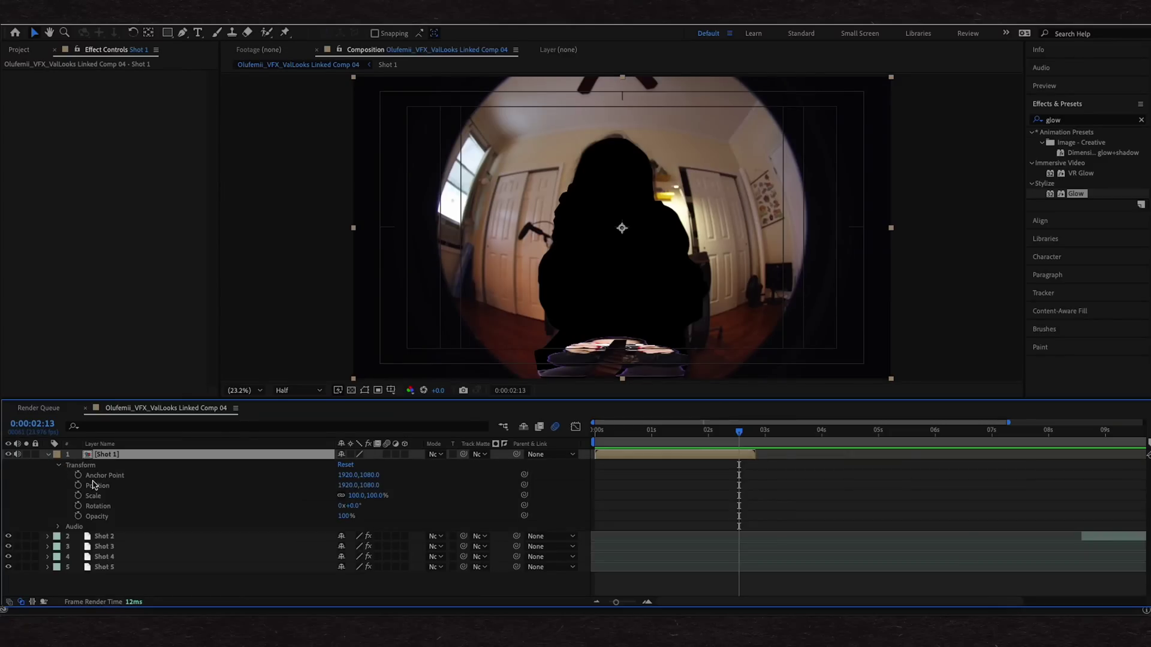
{"action": "left_click_drag", "start_coordinate": [722, 430], "coordinate": [727, 440]}
{"action": "scroll", "coordinate": [634, 267], "scroll_direction": "up", "scroll_amount": 3}
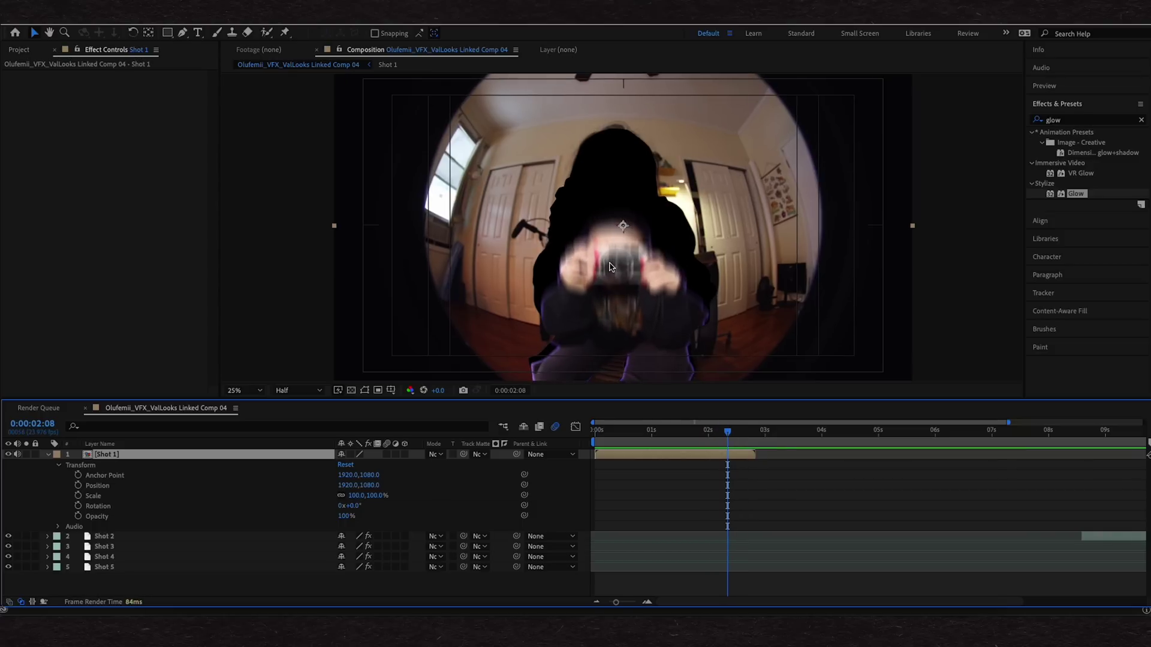
{"action": "left_click", "coordinate": [242, 389]}
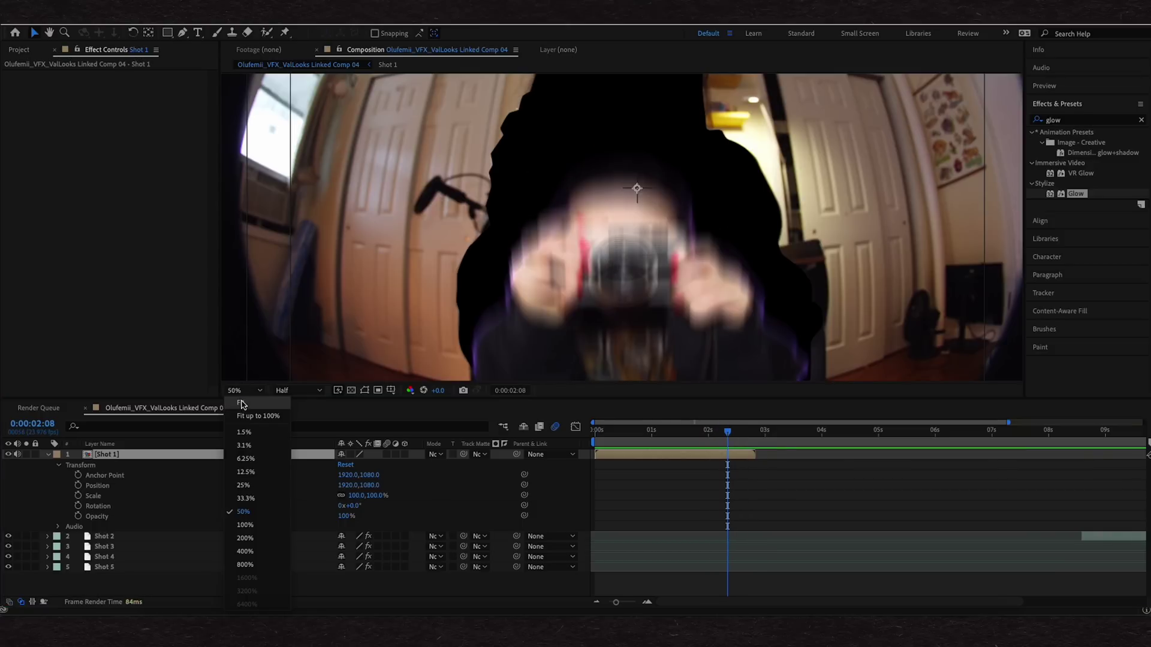
{"action": "left_click", "coordinate": [245, 408]}
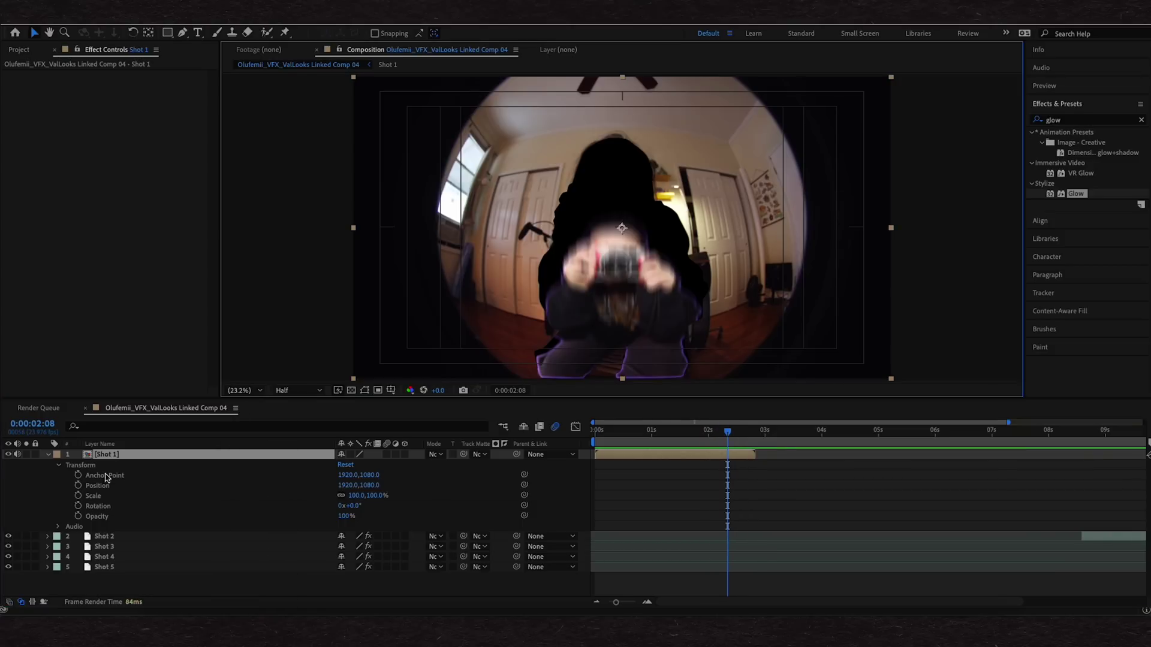
{"action": "left_click", "coordinate": [78, 486]}
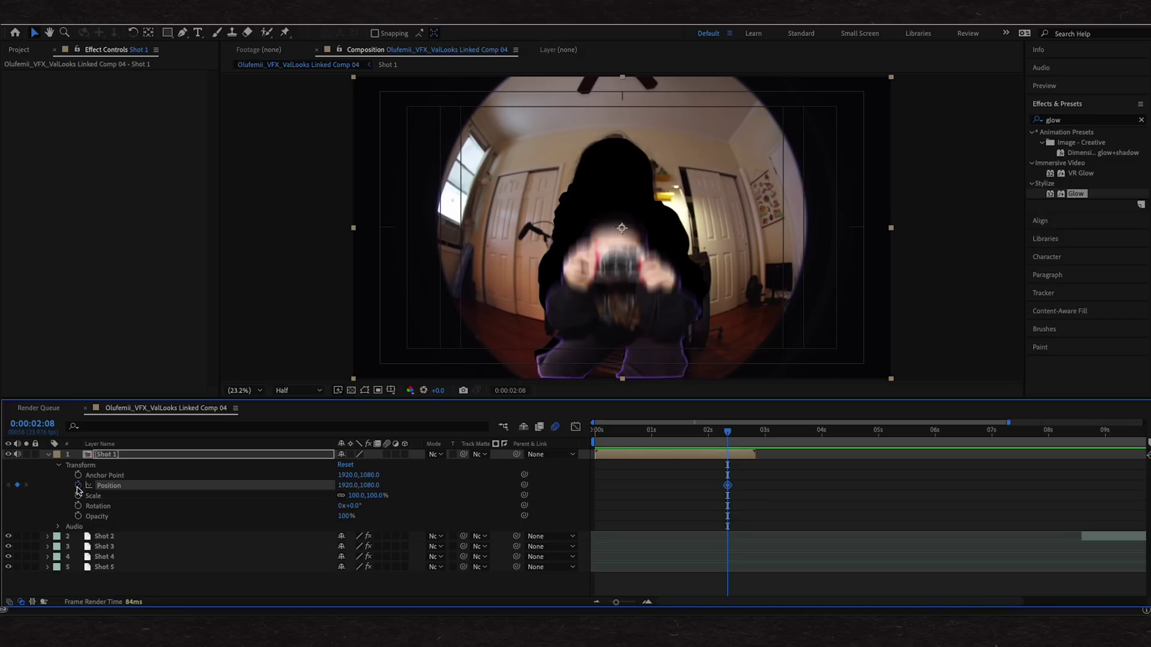
{"action": "left_click", "coordinate": [77, 496]}
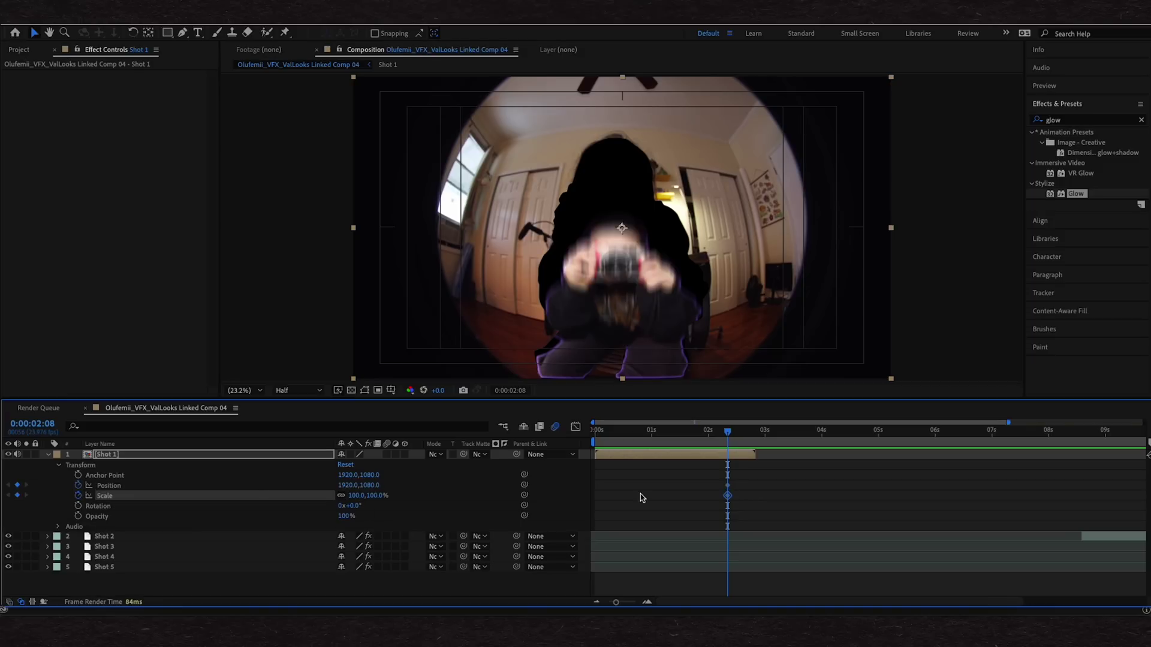
Add a second Scale keyframe of 700% to the Shot 1 composition layer at 0:00:02:14
{"action": "scroll", "coordinate": [760, 455], "scroll_direction": "up", "scroll_amount": 3}
{"action": "left_click_drag", "start_coordinate": [685, 432], "coordinate": [711, 435]}
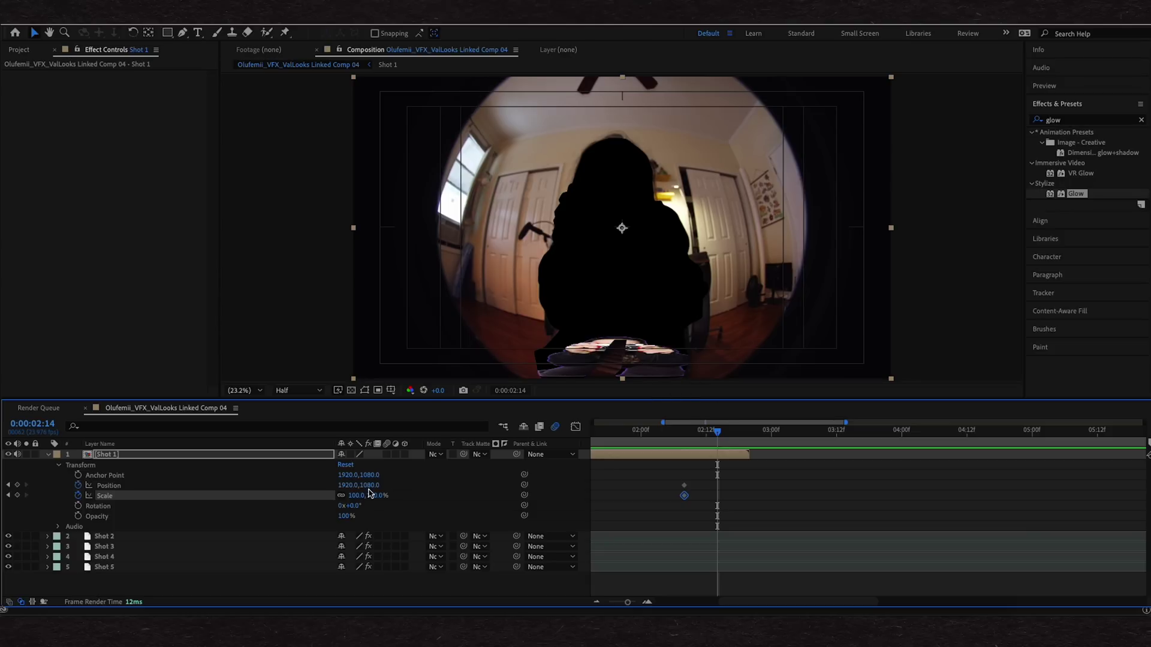
{"action": "left_click_drag", "start_coordinate": [371, 495], "coordinate": [670, 468]}
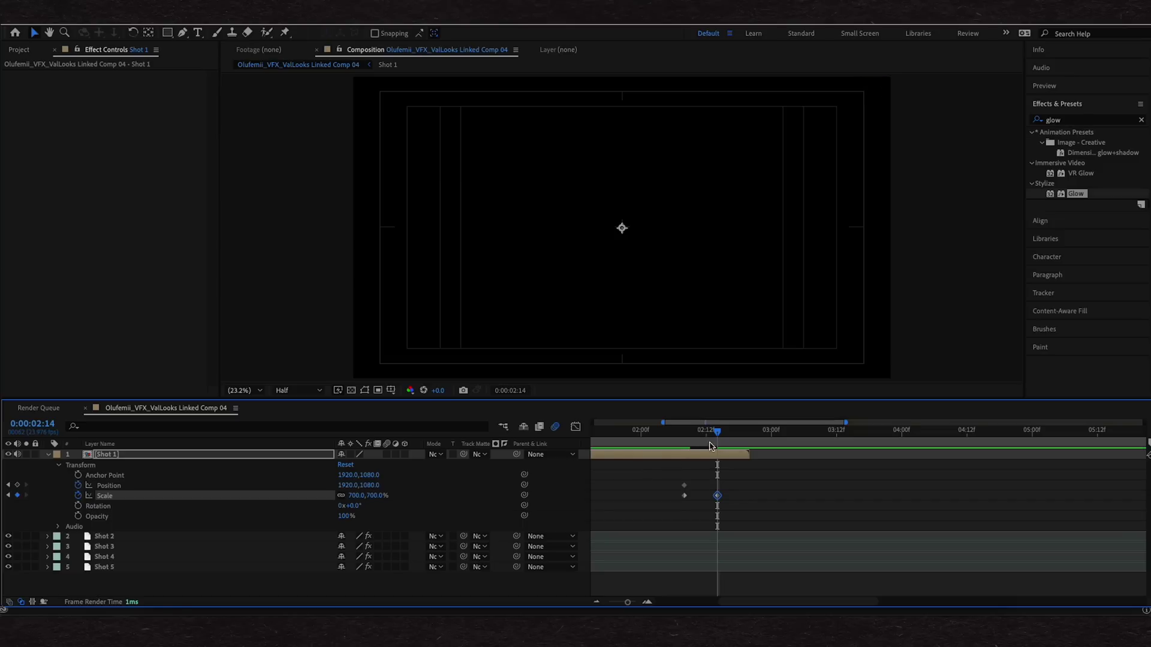
Play back the zoom from about 0:00:02:04 and enable motion blur for the Shot 1 composition layer
{"action": "left_click_drag", "start_coordinate": [705, 432], "coordinate": [665, 432]}
{"action": "key", "text": "space"}
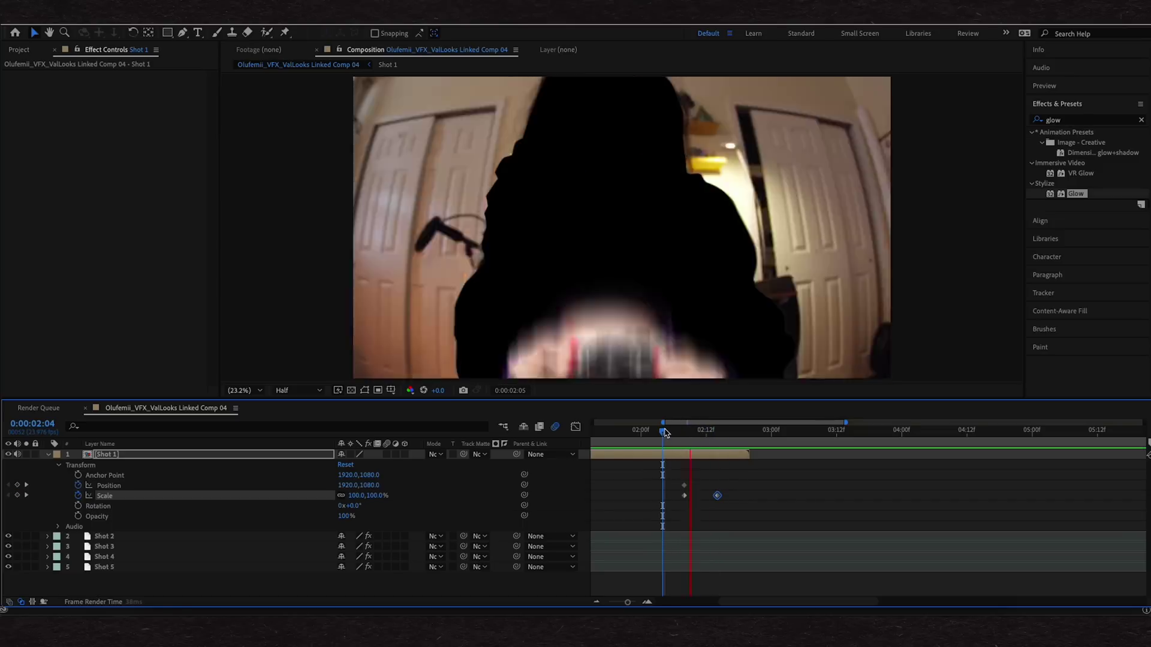
{"action": "key", "text": "space"}
{"action": "key", "text": "space"}
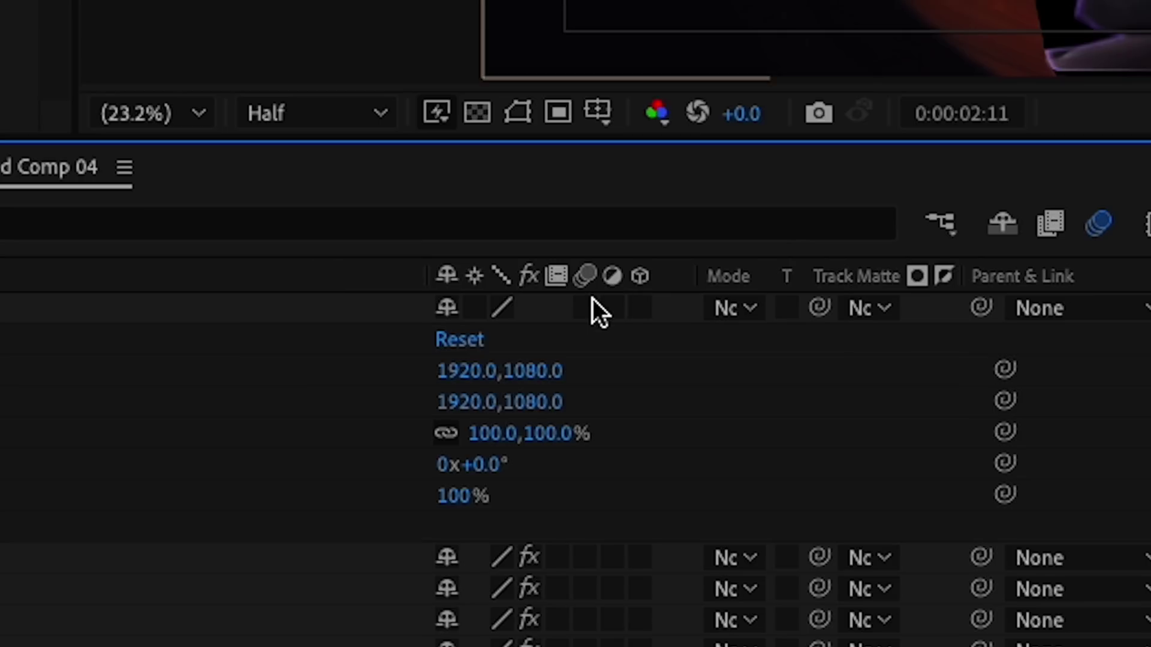
{"action": "left_click", "coordinate": [586, 307]}
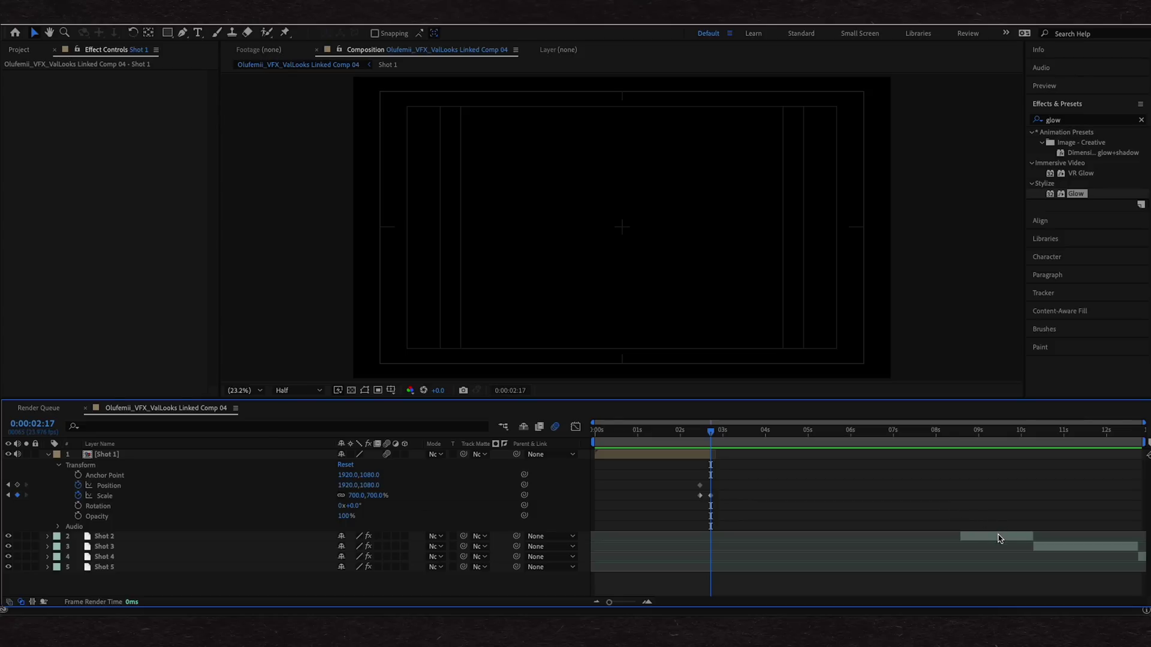
Move the Shot 2 clip earlier so that it starts at 0:00:02:17
{"action": "left_click_drag", "start_coordinate": [999, 538], "coordinate": [748, 508]}
{"action": "key", "text": "equal"}
{"action": "key", "text": "equal"}
{"action": "key", "text": "equal"}
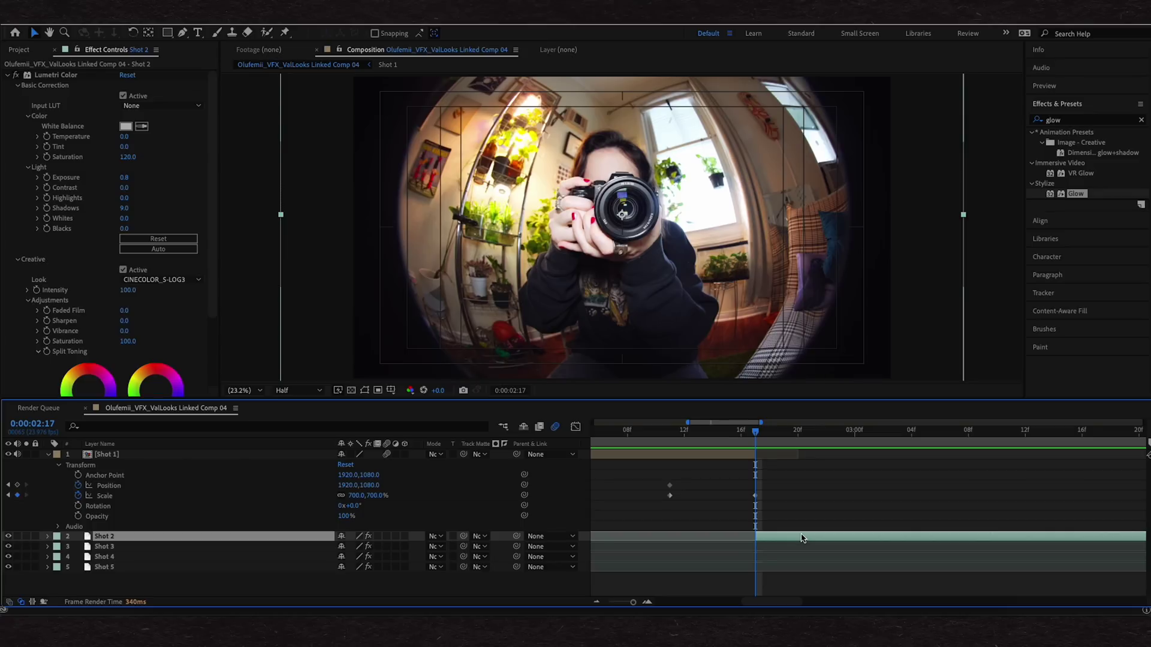
Duplicate the Shot 2 layer and apply Freeze Frame to the copy at 0:00:02:17
{"action": "key", "text": "super+d"}
{"action": "key", "text": "equal"}
{"action": "right_click", "coordinate": [747, 538]}
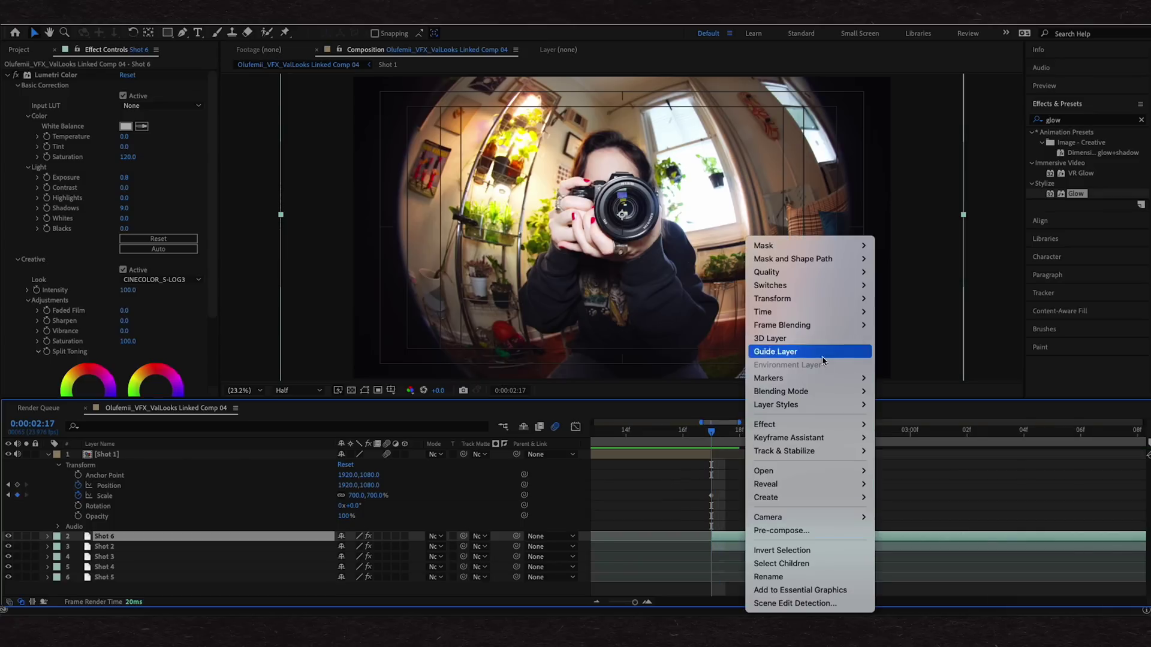
{"action": "mouse_move", "coordinate": [874, 319]}
{"action": "left_click", "coordinate": [905, 352]}
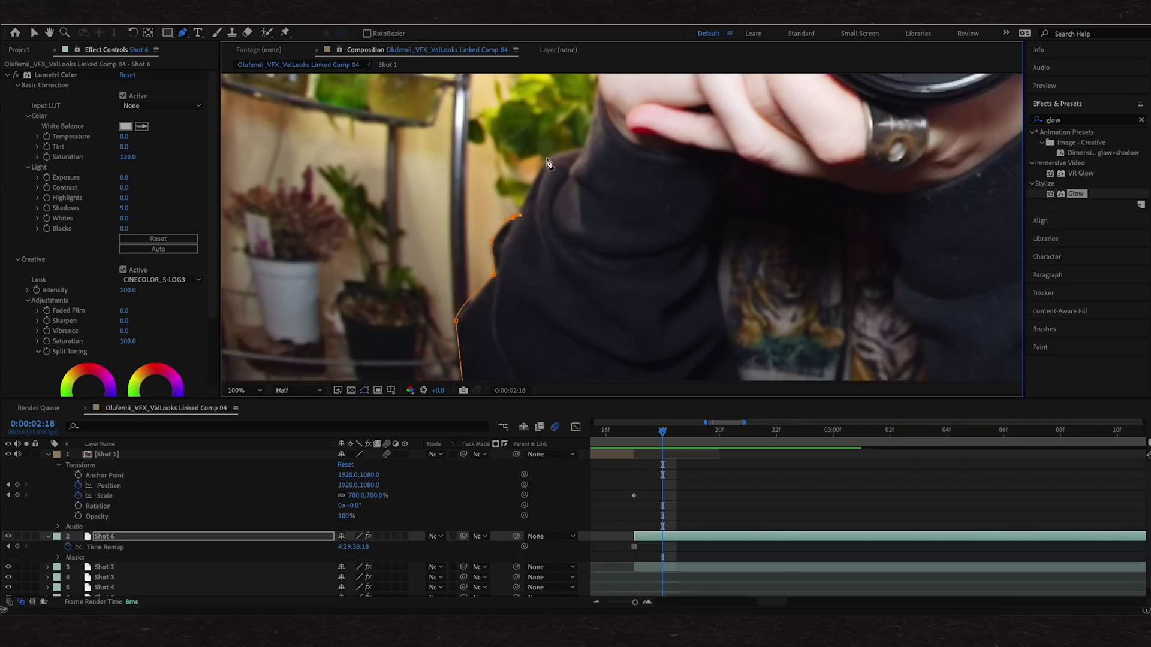
Draw a closed Pen tool mask around the person holding the camera on the frozen Shot 2 copy
{"action": "left_click_drag", "start_coordinate": [623, 116], "coordinate": [623, 226]}
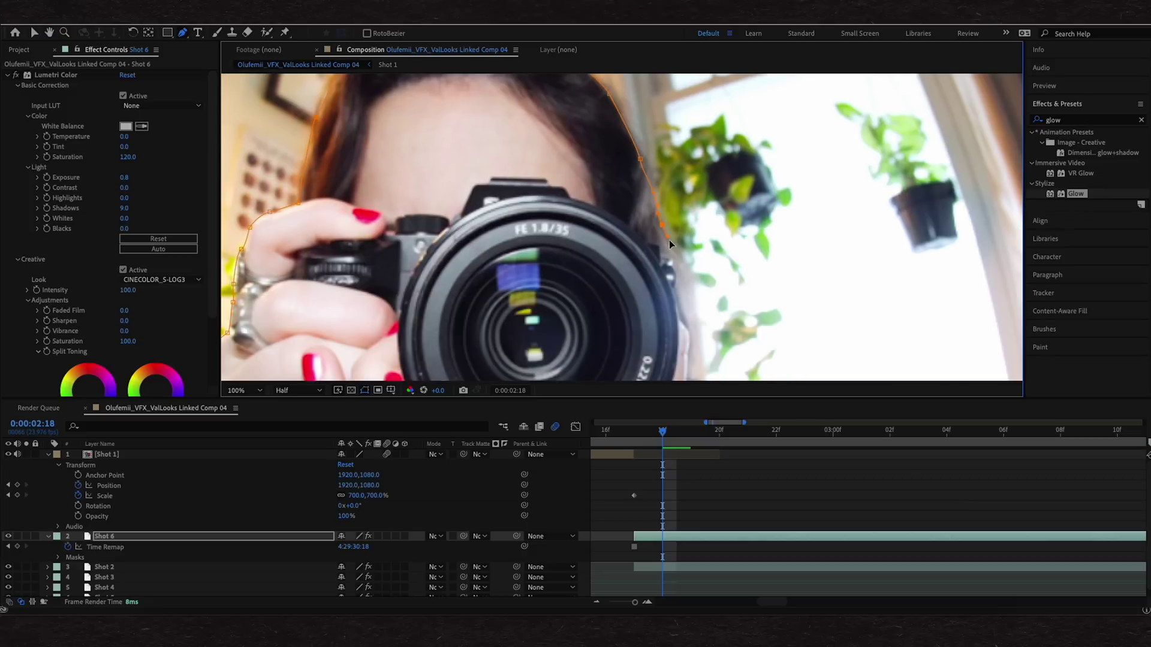
{"action": "key", "text": "f"}
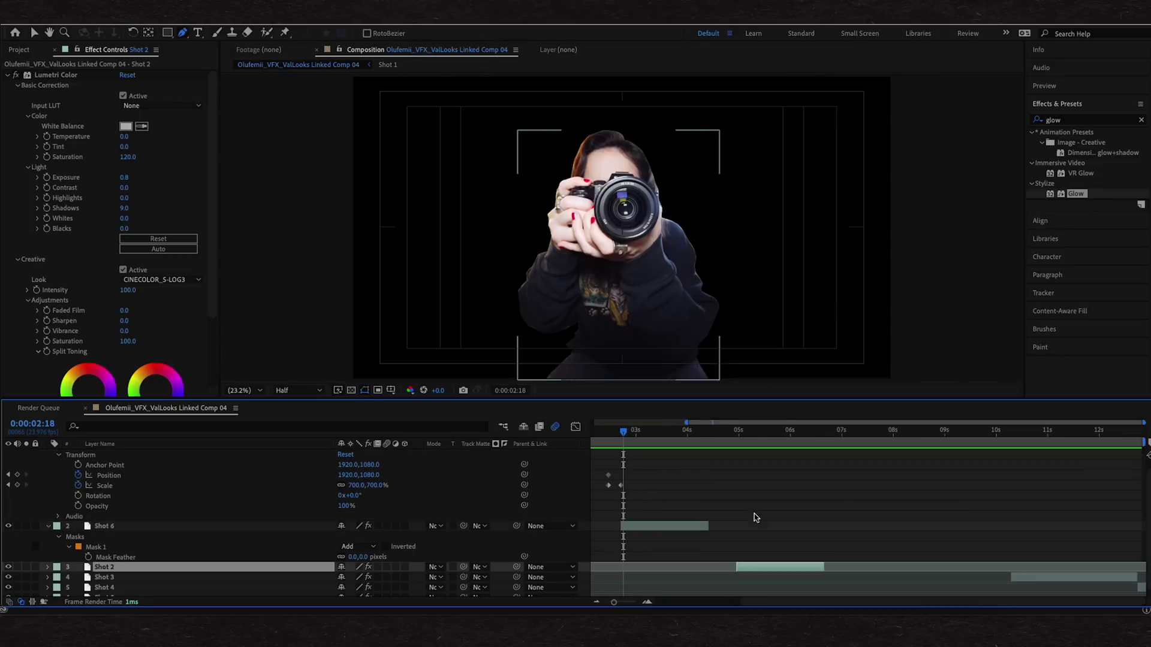
Duplicate the masked frozen layer, set the copy's Mask 1 to Subtract, and place it below the cutout as Shot 2- BG
{"action": "left_click", "coordinate": [737, 527]}
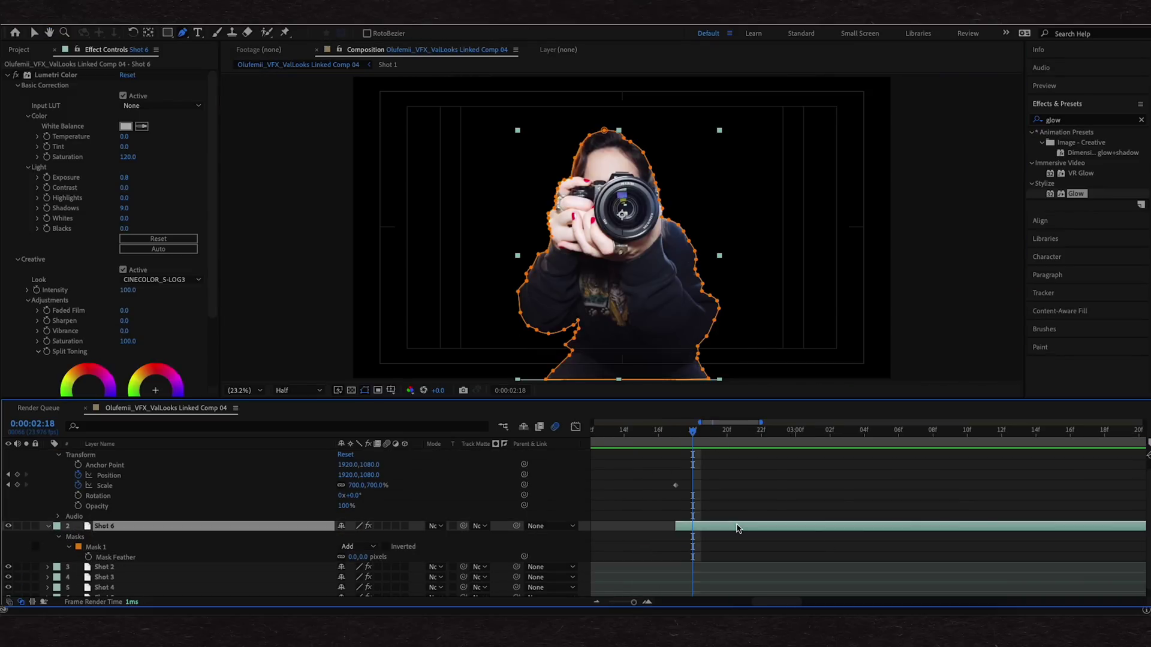
{"action": "key", "text": "ctrl+d"}
{"action": "left_click", "coordinate": [48, 526]}
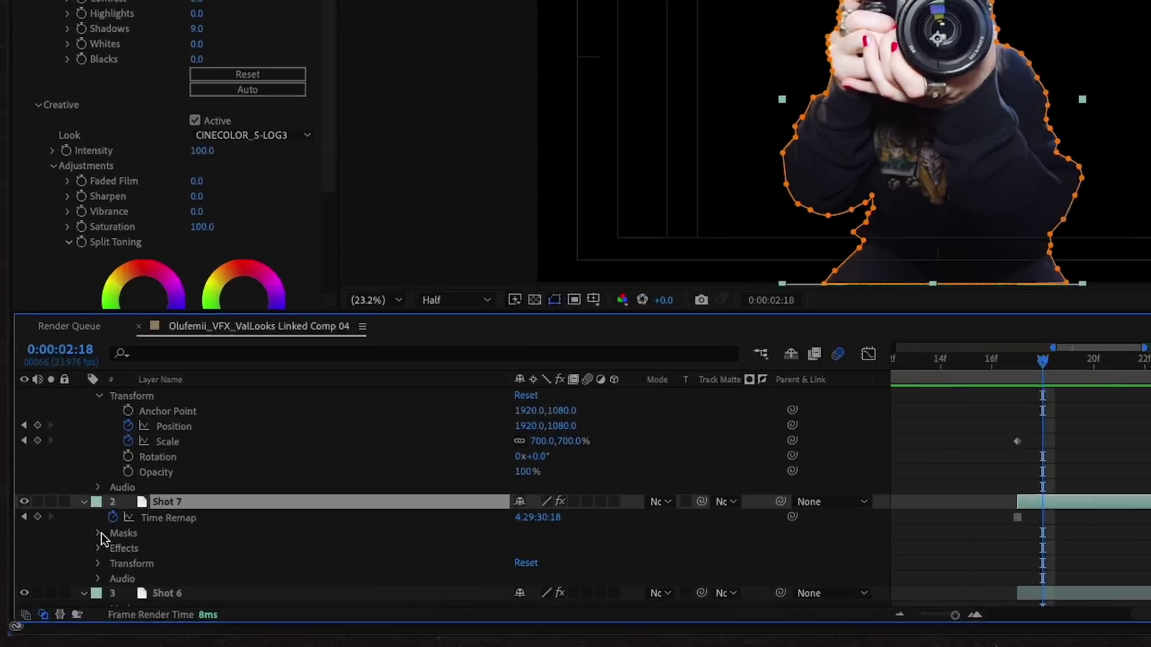
{"action": "left_click", "coordinate": [58, 546]}
{"action": "left_click", "coordinate": [355, 557]}
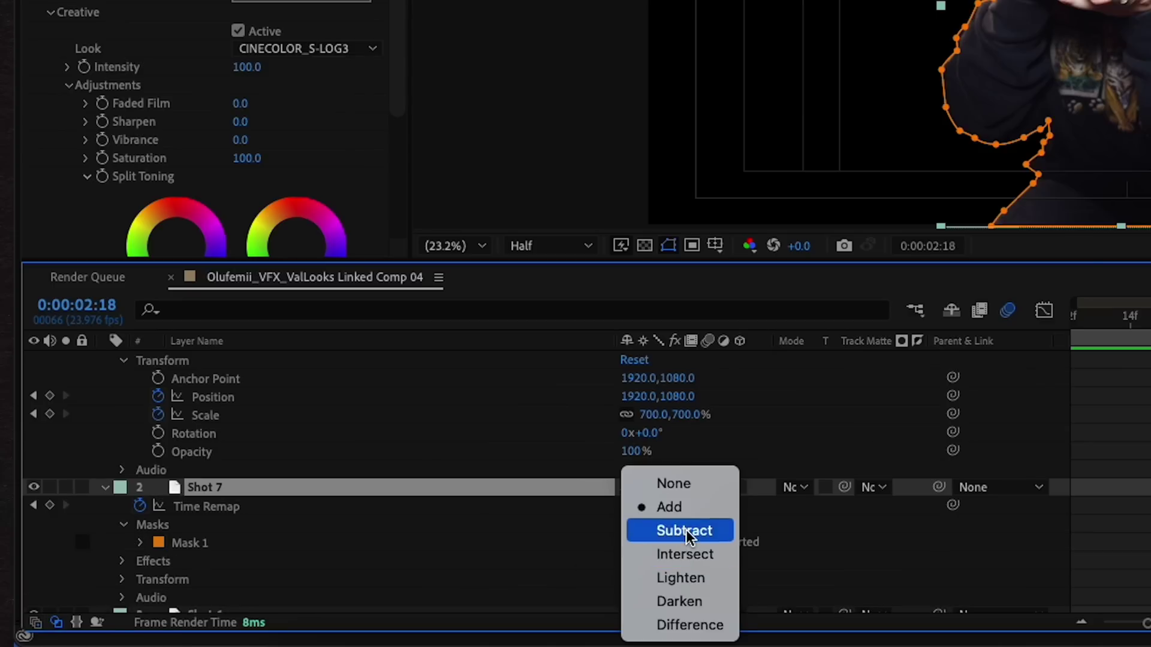
{"action": "left_click", "coordinate": [685, 531]}
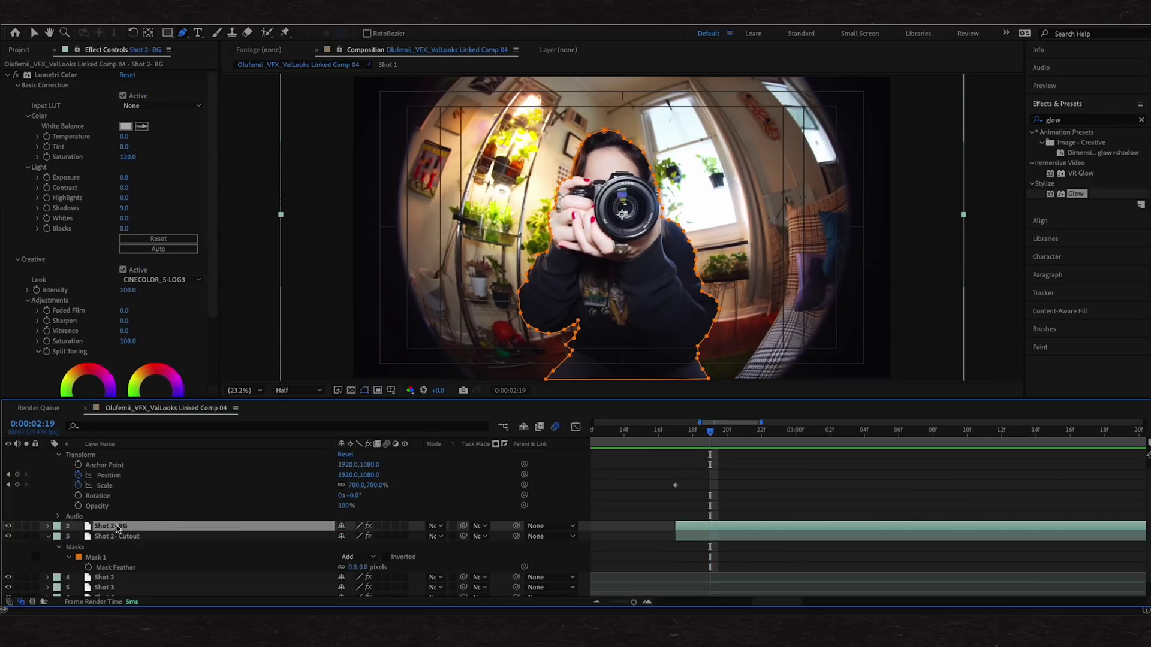
{"action": "left_click_drag", "start_coordinate": [116, 529], "coordinate": [122, 569]}
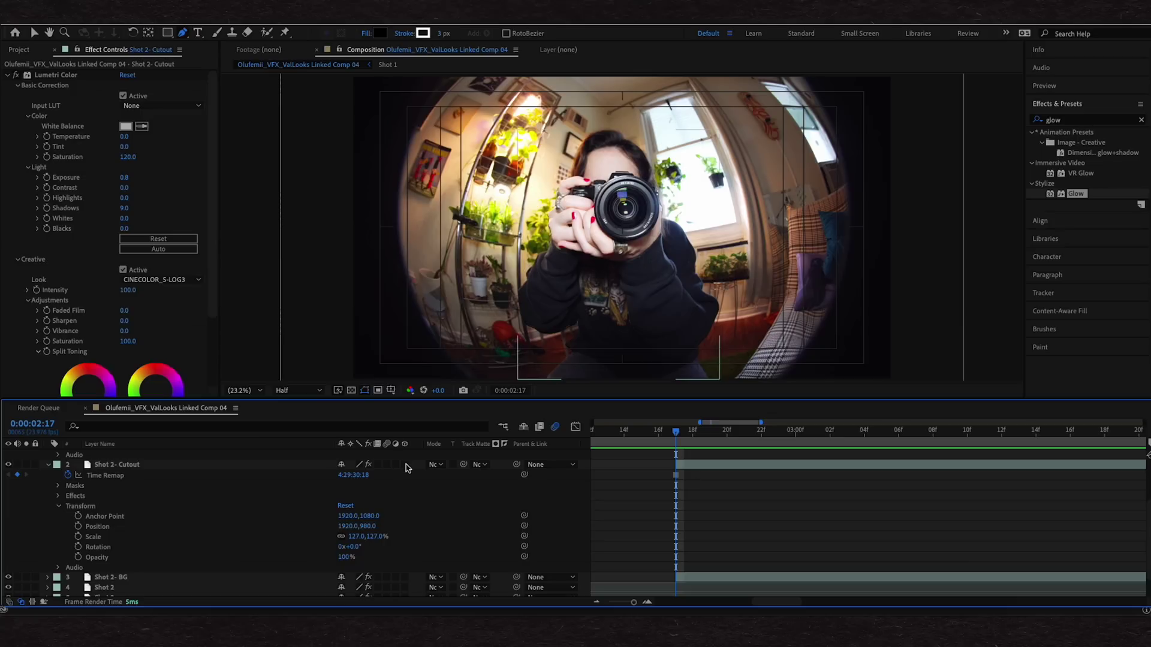
Make Shot 2- Cutout a 3D layer with its anchor point at 1920, 1995, 0 and position at 1920, 2144, 0
{"action": "left_click", "coordinate": [406, 465]}
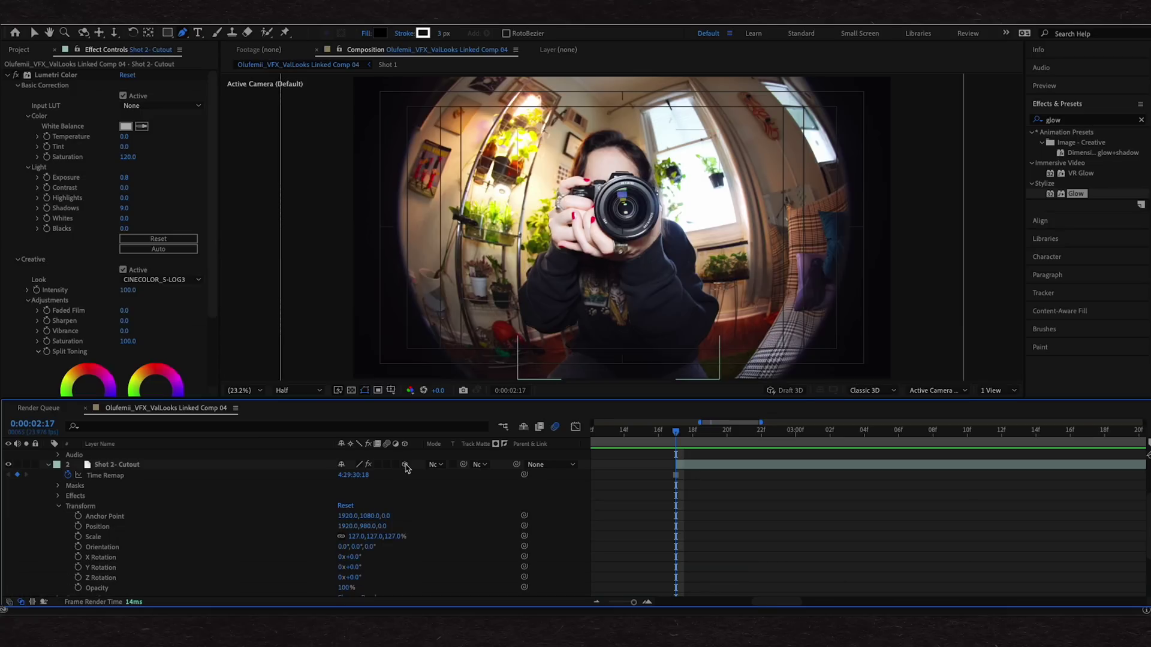
{"action": "left_click_drag", "start_coordinate": [370, 516], "coordinate": [923, 463]}
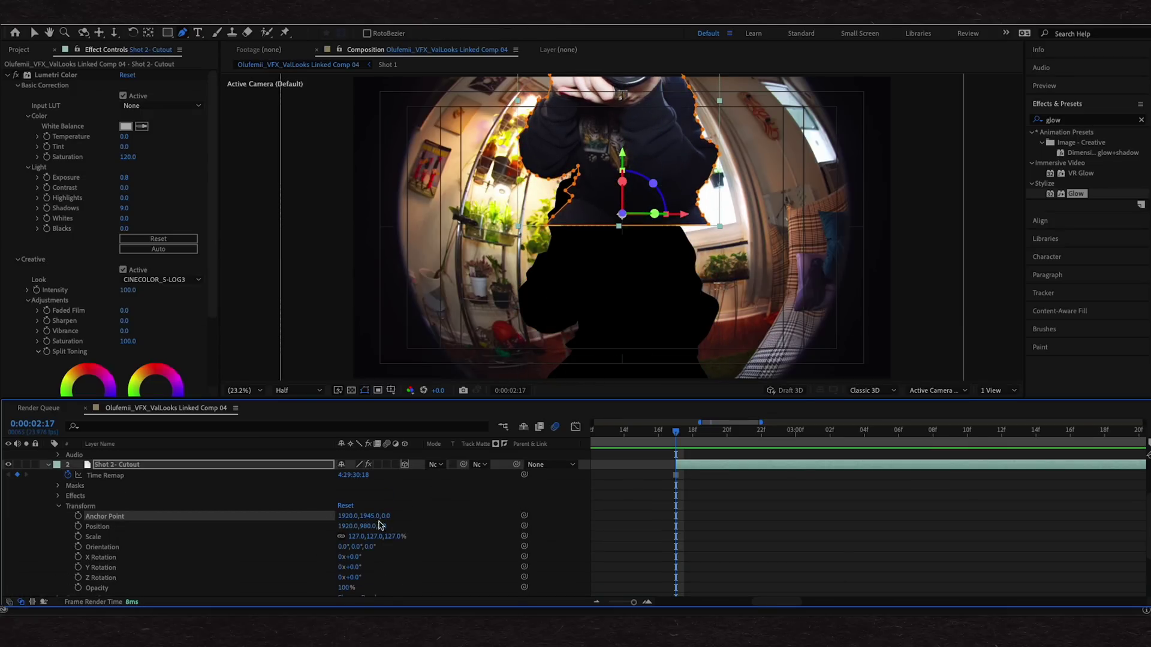
{"action": "left_click_drag", "start_coordinate": [369, 526], "coordinate": [938, 540]}
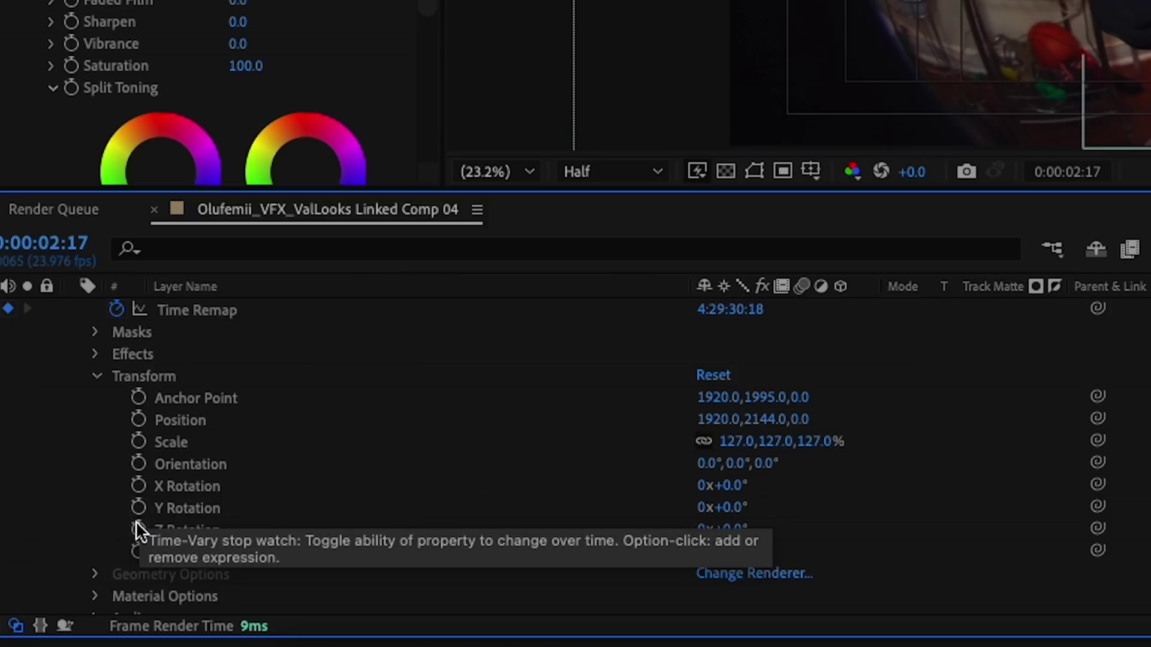
Keyframe the Shot 2 cutout's position, scale, orientation, and X, Y and Z rotation, and shift these keyframes to 0:00:03:01
{"action": "left_click", "coordinate": [78, 578]}
{"action": "left_click", "coordinate": [78, 558]}
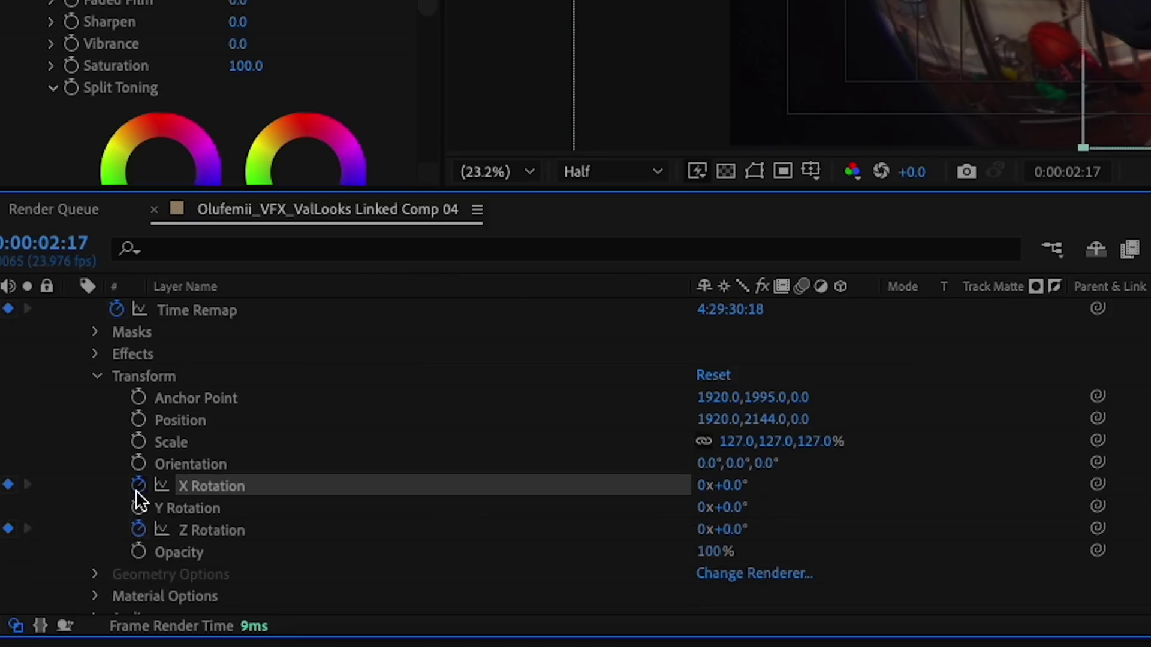
{"action": "left_click", "coordinate": [139, 507]}
{"action": "left_click", "coordinate": [139, 464]}
{"action": "left_click", "coordinate": [139, 442]}
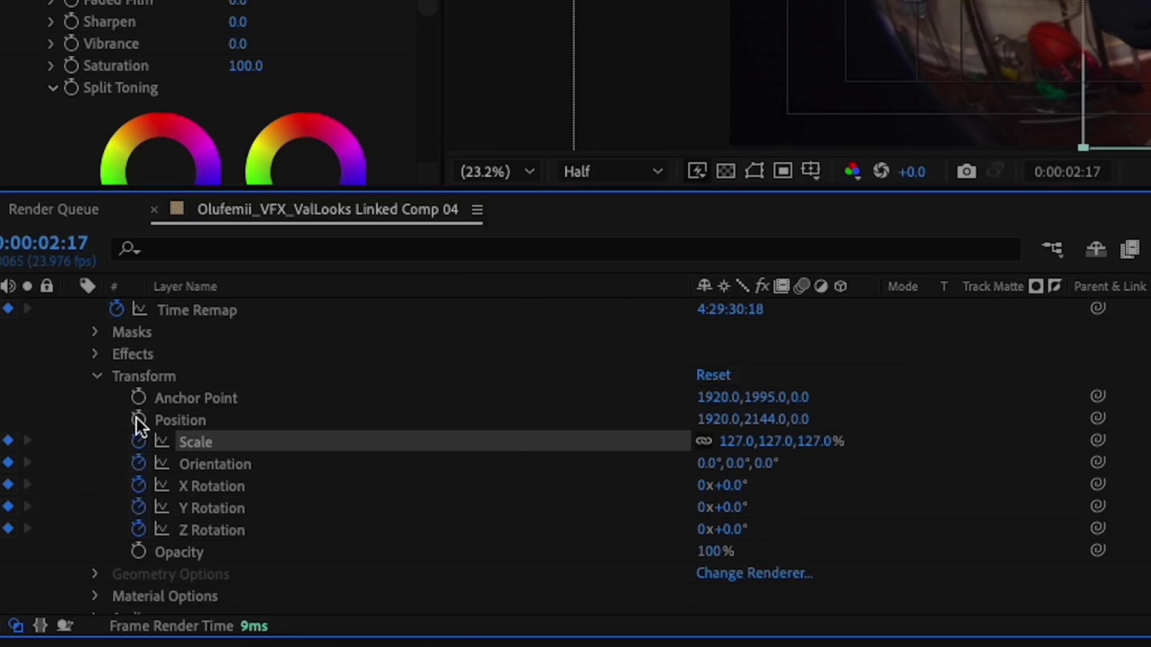
{"action": "left_click", "coordinate": [138, 420]}
{"action": "left_click_drag", "start_coordinate": [734, 501], "coordinate": [816, 545]}
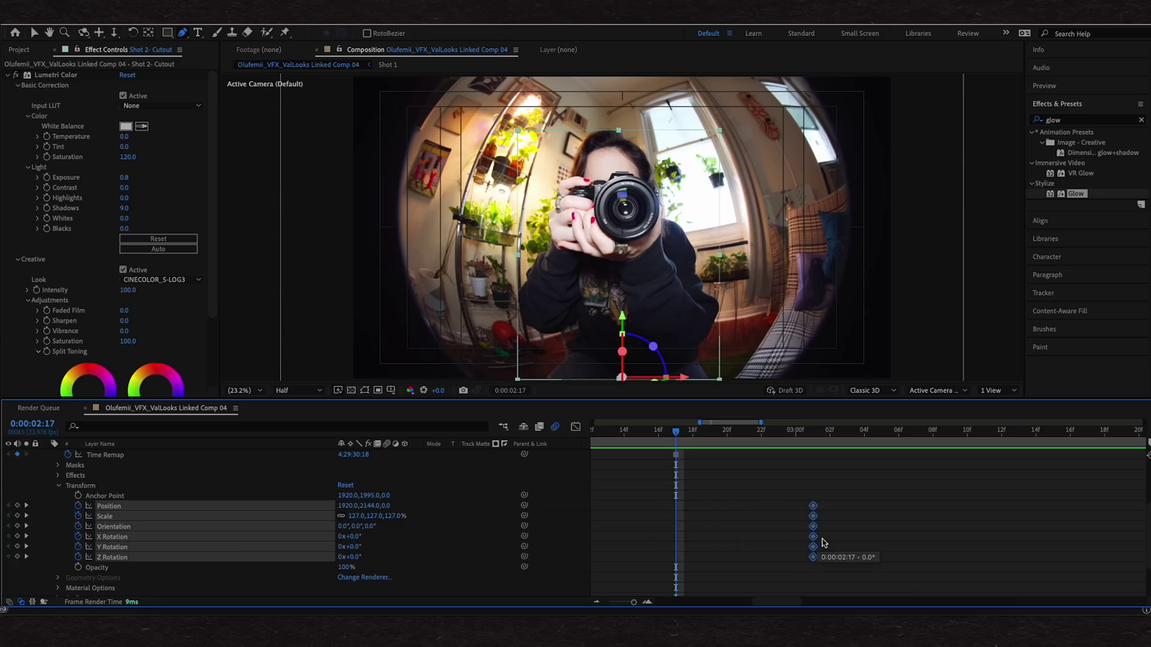
Pre-compose the Shot 2- Cutout and Shot 2- BG layers into a new composition named Shot 2- Camera Zoom
{"action": "left_click", "coordinate": [815, 439]}
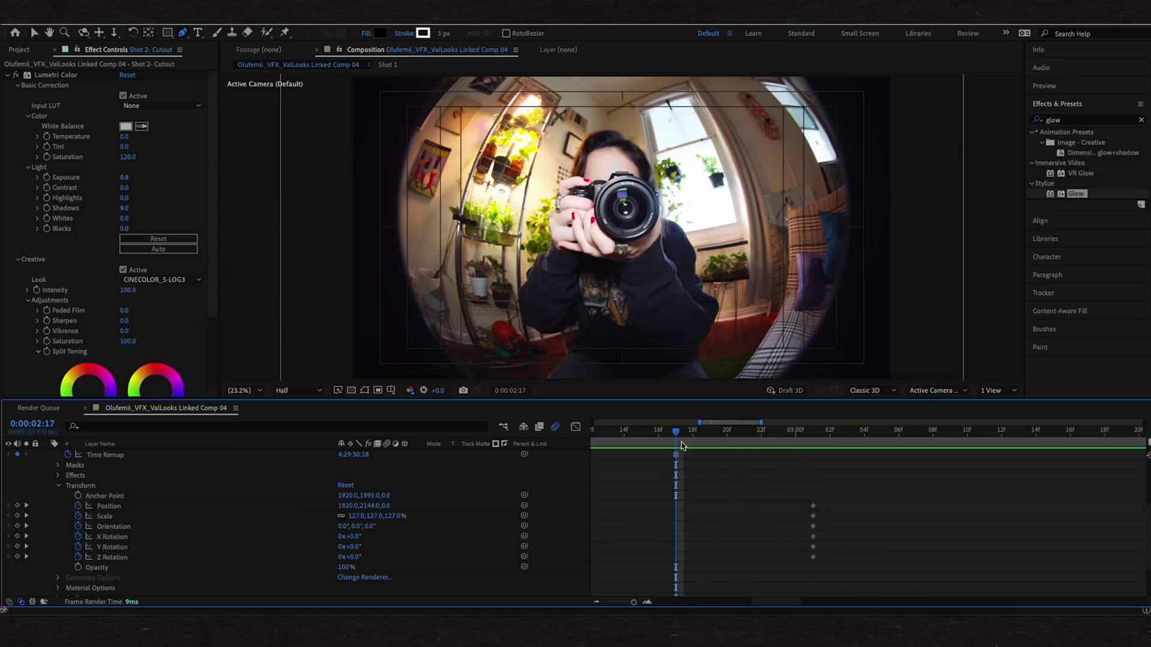
{"action": "left_click", "coordinate": [126, 538]}
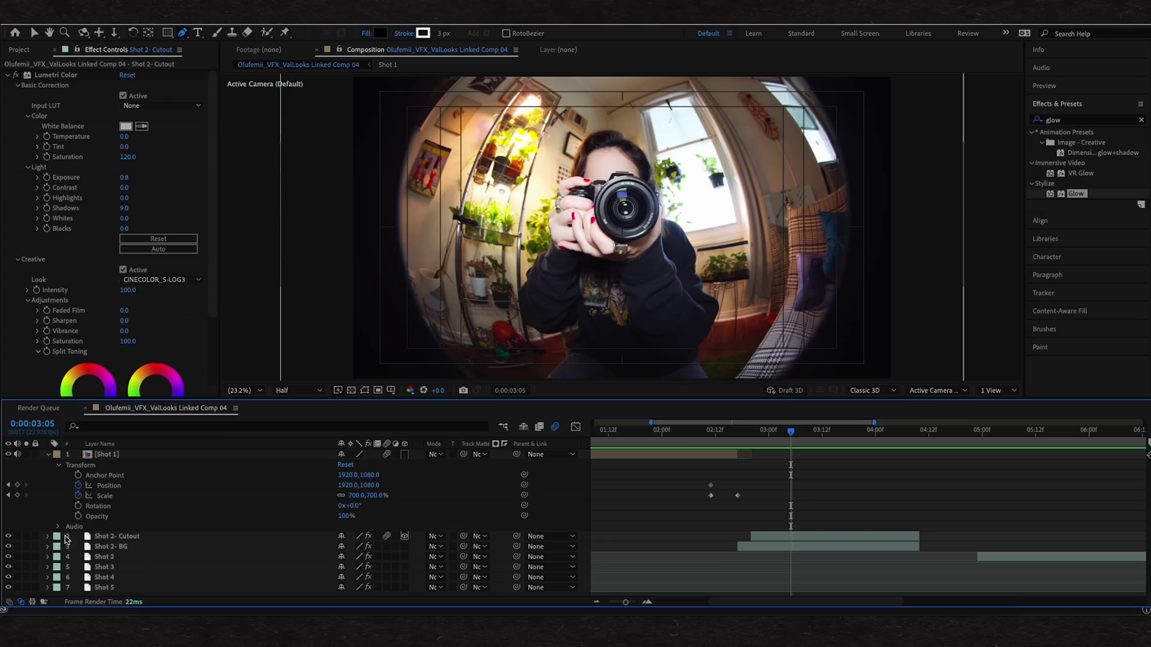
{"action": "left_click", "coordinate": [67, 537]}
{"action": "left_click", "coordinate": [129, 547], "text": "shift"}
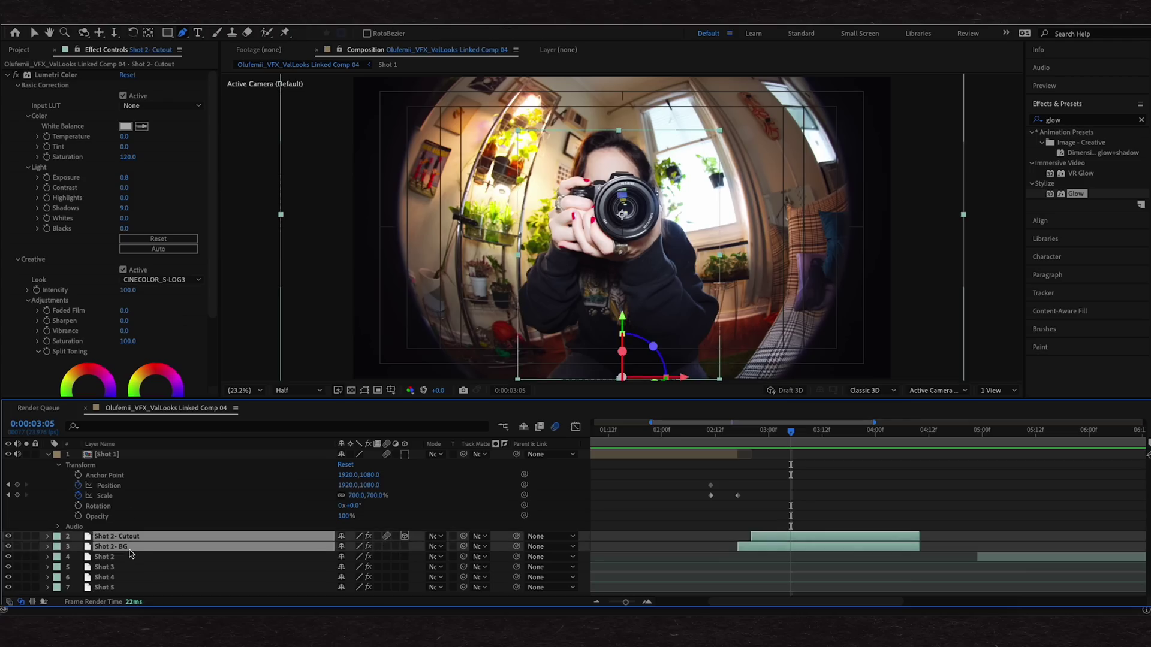
{"action": "right_click", "coordinate": [801, 541]}
{"action": "left_click", "coordinate": [860, 528]}
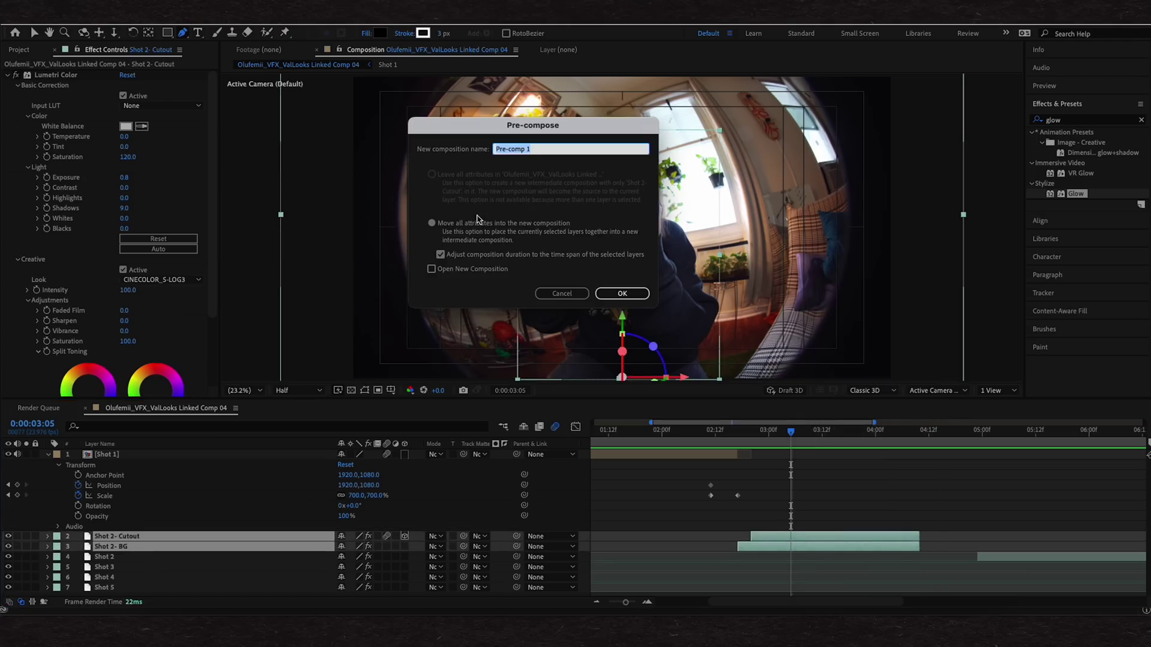
{"action": "type", "text": "Shot 2- Camera Zoom"}
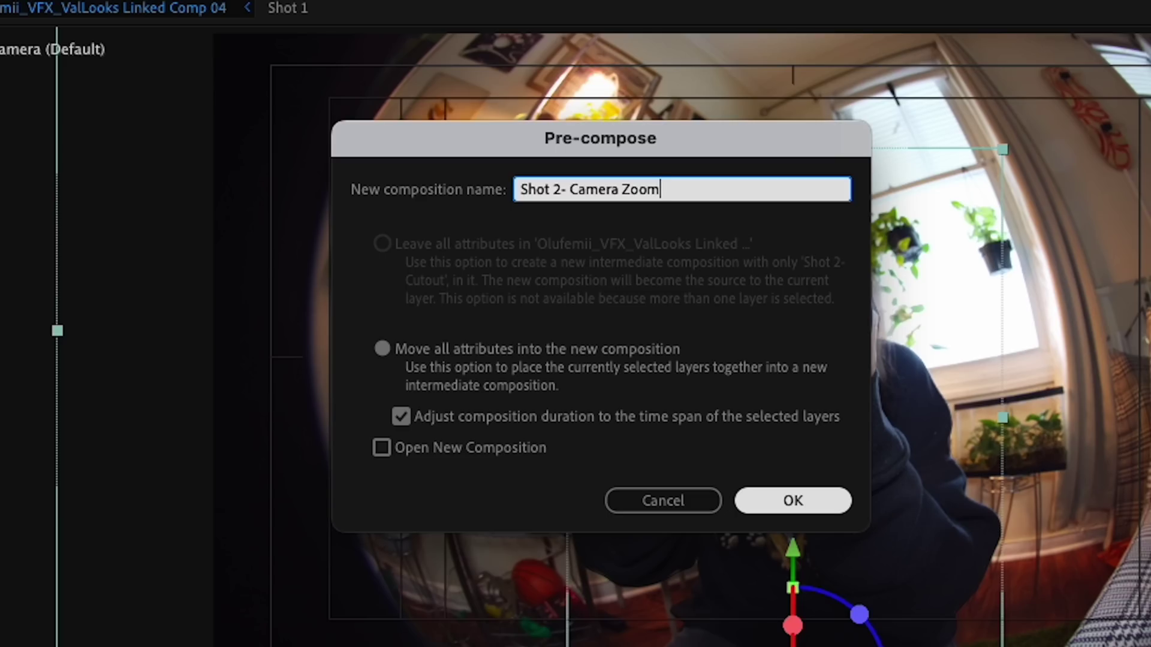
{"action": "key", "text": "Return"}
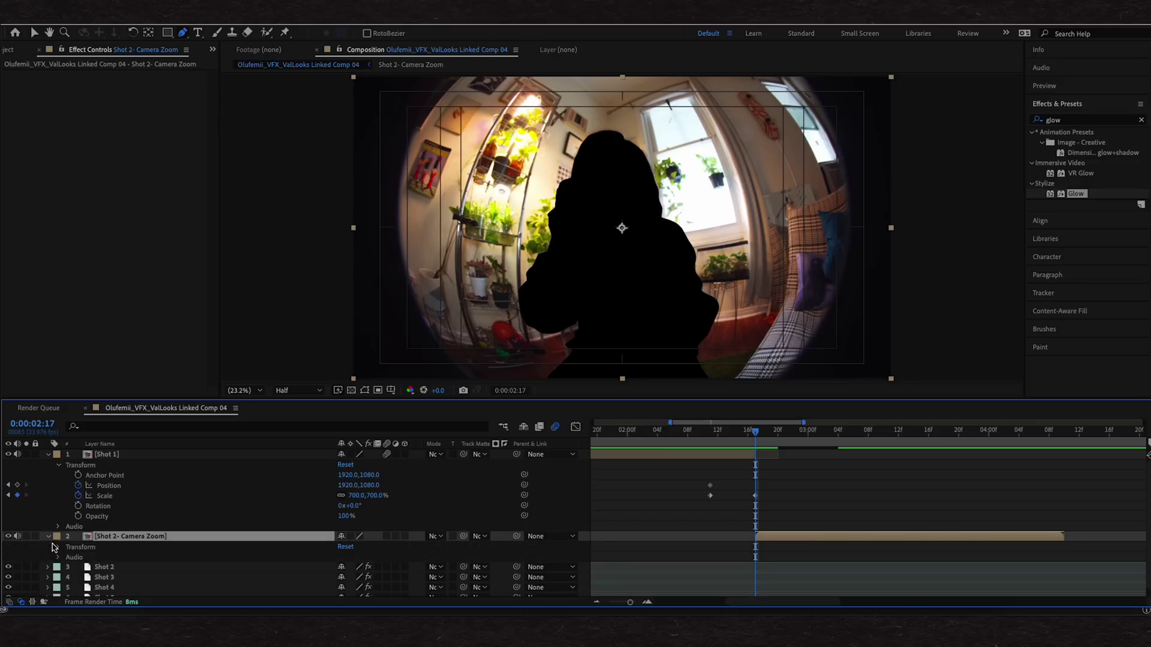
Keyframe the position, scale and rotation of the Shot 2- Camera Zoom layer at 0:00:03:05
{"action": "left_click", "coordinate": [59, 547]}
{"action": "scroll", "coordinate": [673, 493], "scroll_direction": "down", "scroll_amount": 3}
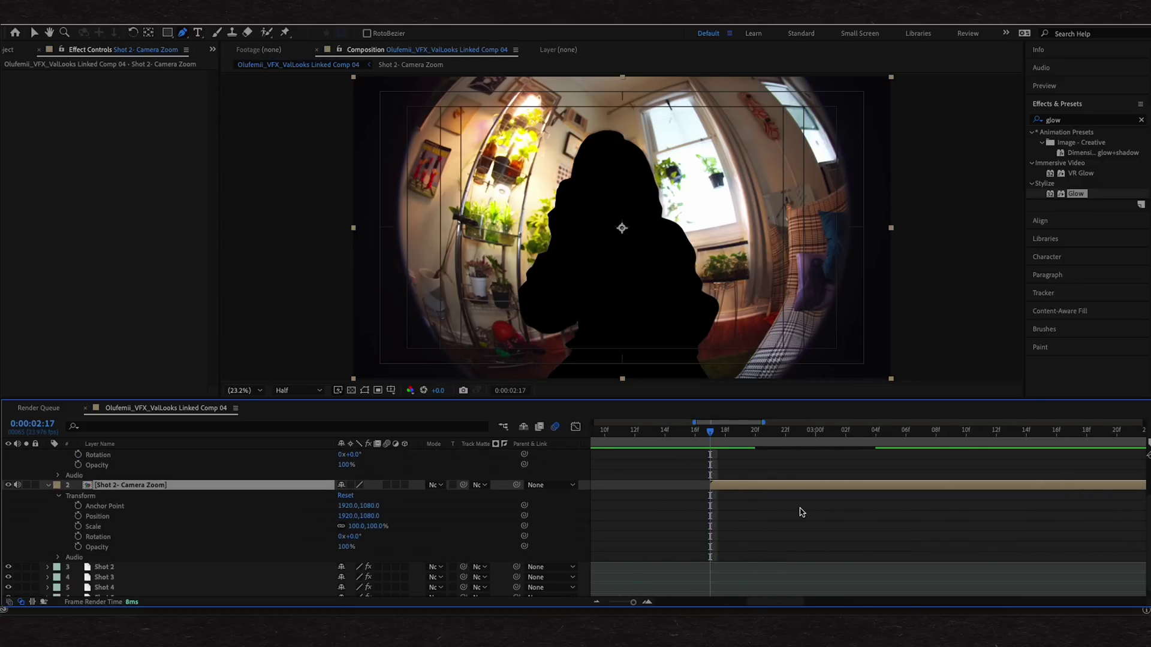
{"action": "left_click_drag", "start_coordinate": [776, 436], "coordinate": [850, 448]}
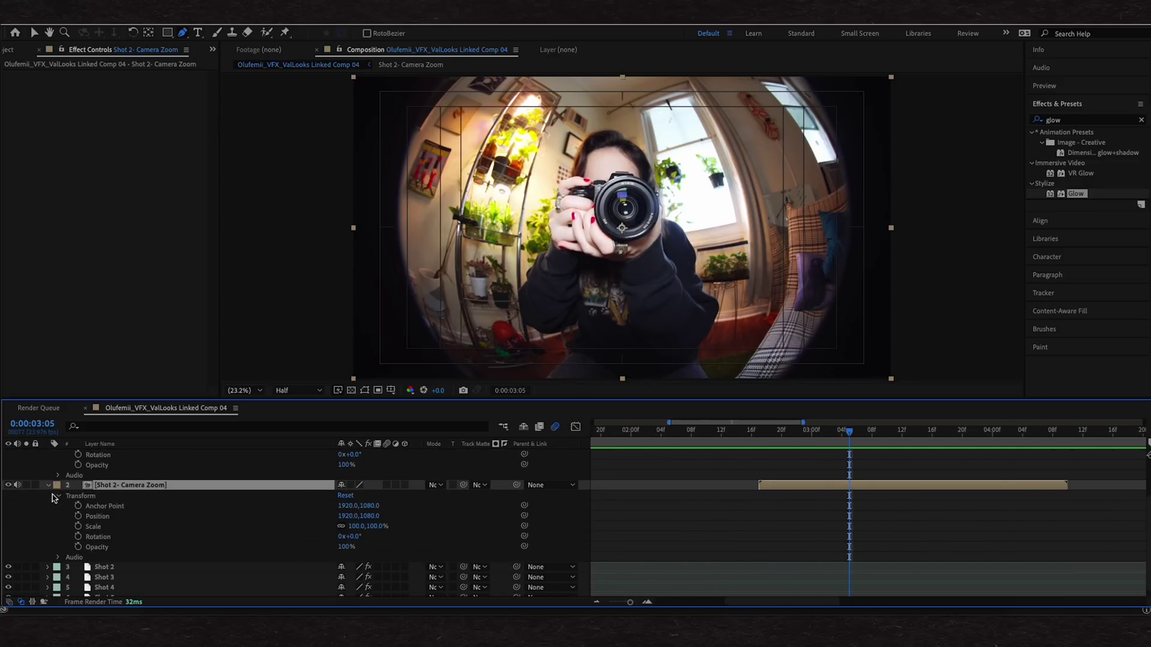
{"action": "left_click", "coordinate": [78, 516]}
{"action": "left_click", "coordinate": [78, 526]}
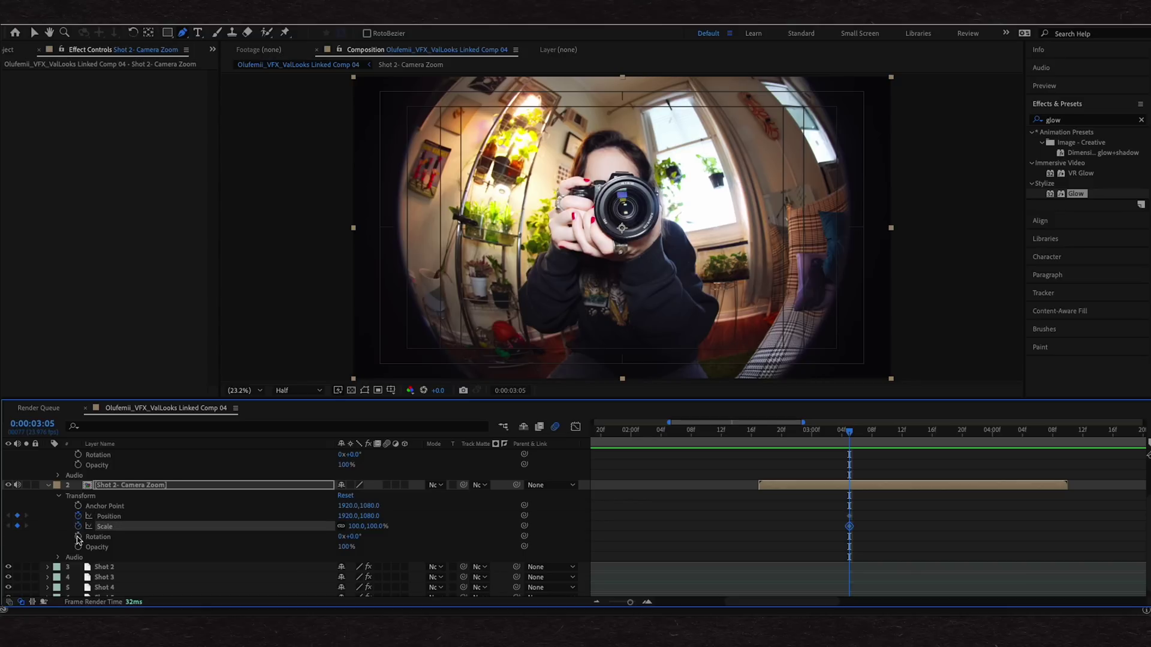
{"action": "left_click", "coordinate": [77, 536]}
Scale Shot 2- Camera Zoom to about 747% at 0:00:02:17 and move its ending keyframes to about 0:00:02:22
{"action": "left_click_drag", "start_coordinate": [844, 434], "coordinate": [774, 432]}
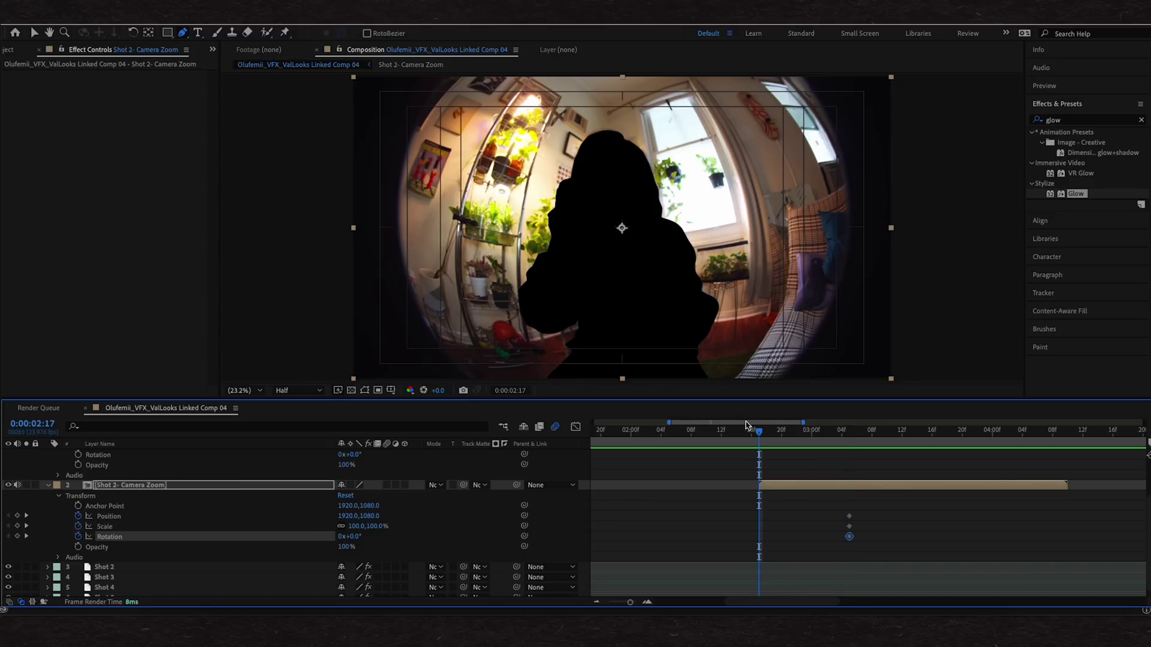
{"action": "left_click_drag", "start_coordinate": [371, 525], "coordinate": [738, 505]}
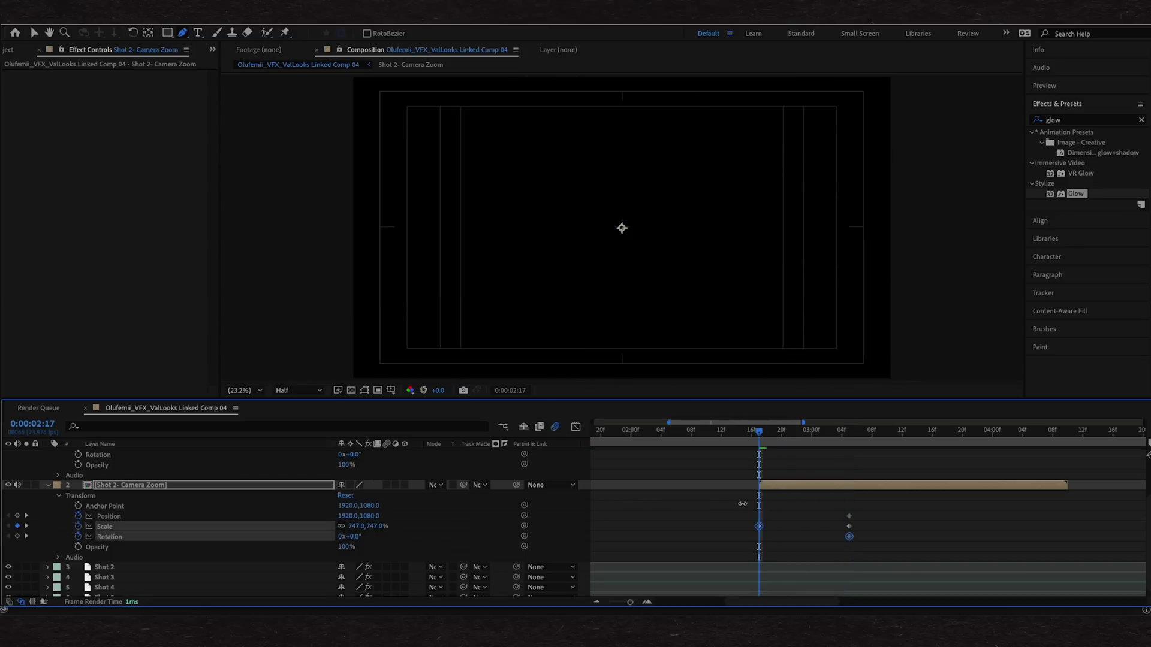
{"action": "left_click_drag", "start_coordinate": [758, 433], "coordinate": [804, 433]}
{"action": "left_click_drag", "start_coordinate": [867, 509], "coordinate": [838, 543]}
{"action": "left_click_drag", "start_coordinate": [850, 538], "coordinate": [799, 540]}
{"action": "left_click_drag", "start_coordinate": [754, 425], "coordinate": [750, 430]}
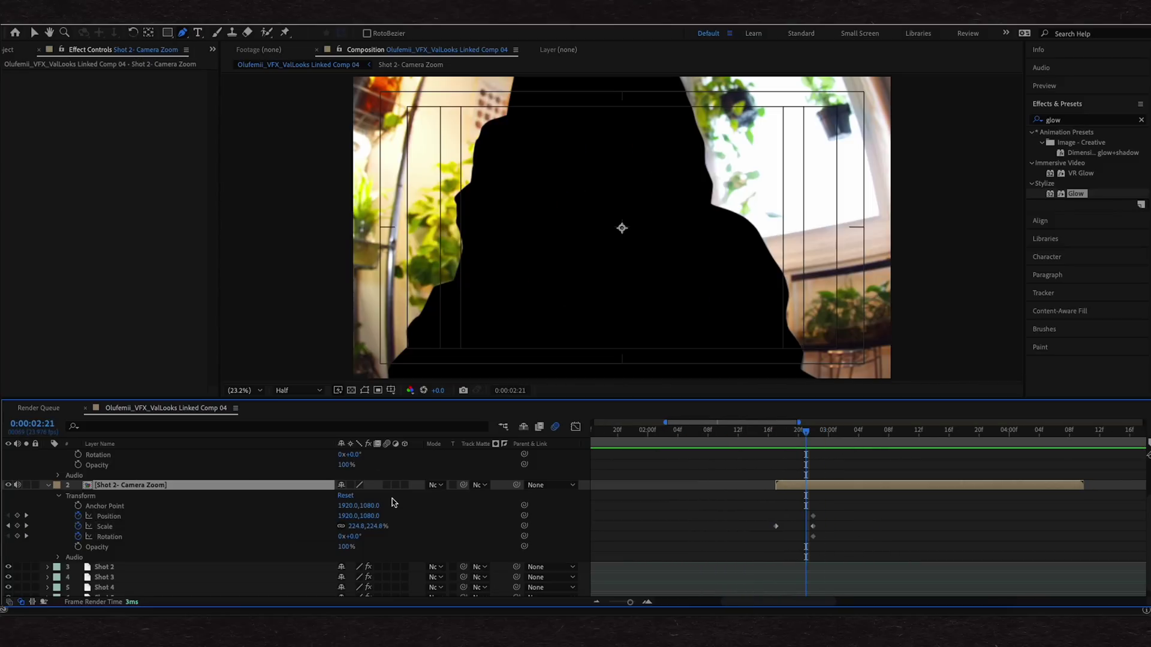
Enable motion blur on Shot 2- Camera Zoom and trim the layer's end to 0:00:03:04
{"action": "left_click", "coordinate": [388, 485]}
{"action": "key", "text": "minus"}
{"action": "left_click_drag", "start_coordinate": [708, 443], "coordinate": [736, 446]}
{"action": "key", "text": "equal"}
{"action": "key", "text": "equal"}
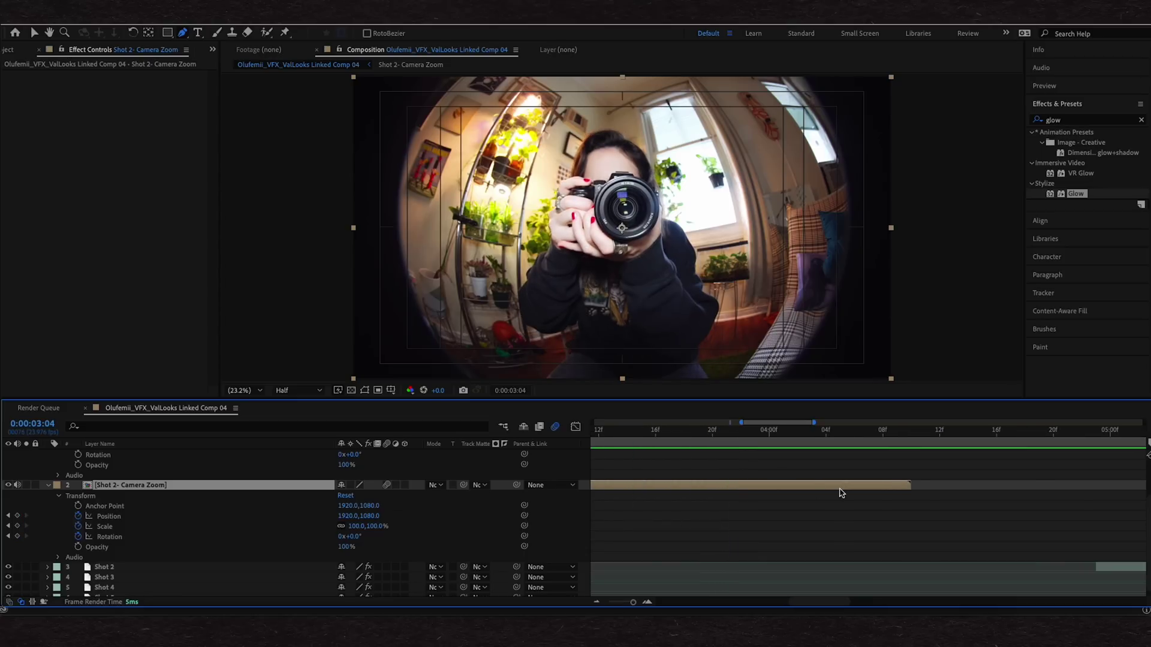
{"action": "left_click_drag", "start_coordinate": [814, 491], "coordinate": [706, 479]}
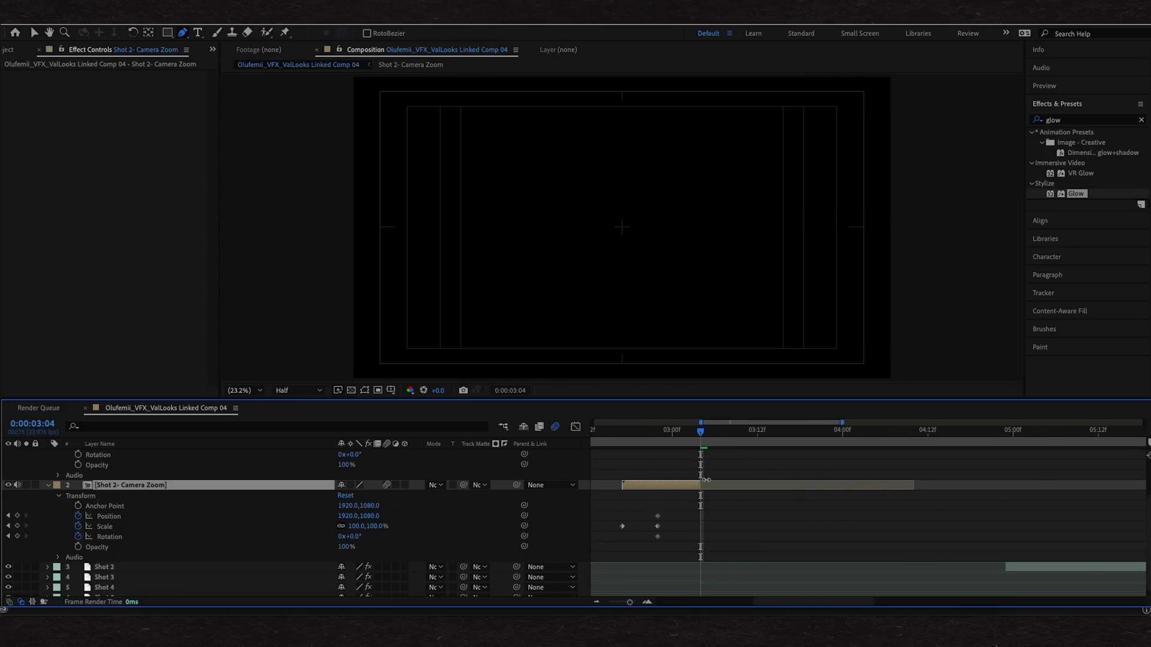
Slide the Shot 2 layer to start at 0:00:03:04, directly after the camera zoom layer, and scrub through the transition
{"action": "left_click_drag", "start_coordinate": [1035, 571], "coordinate": [1003, 569]}
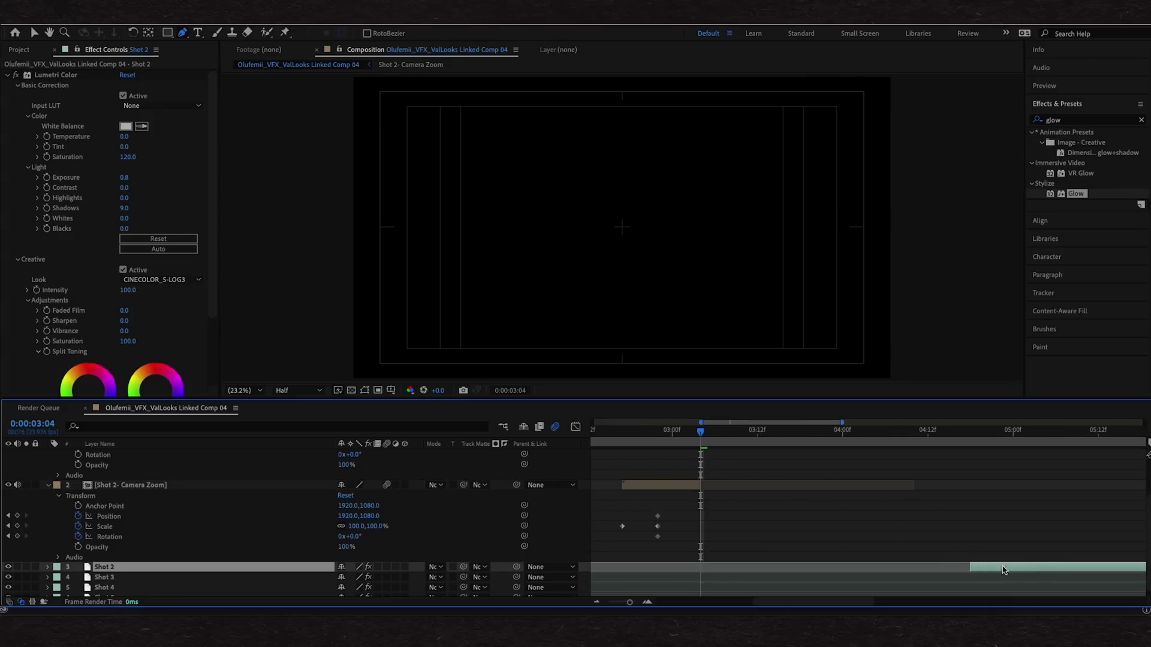
{"action": "left_click_drag", "start_coordinate": [748, 534], "coordinate": [731, 534]}
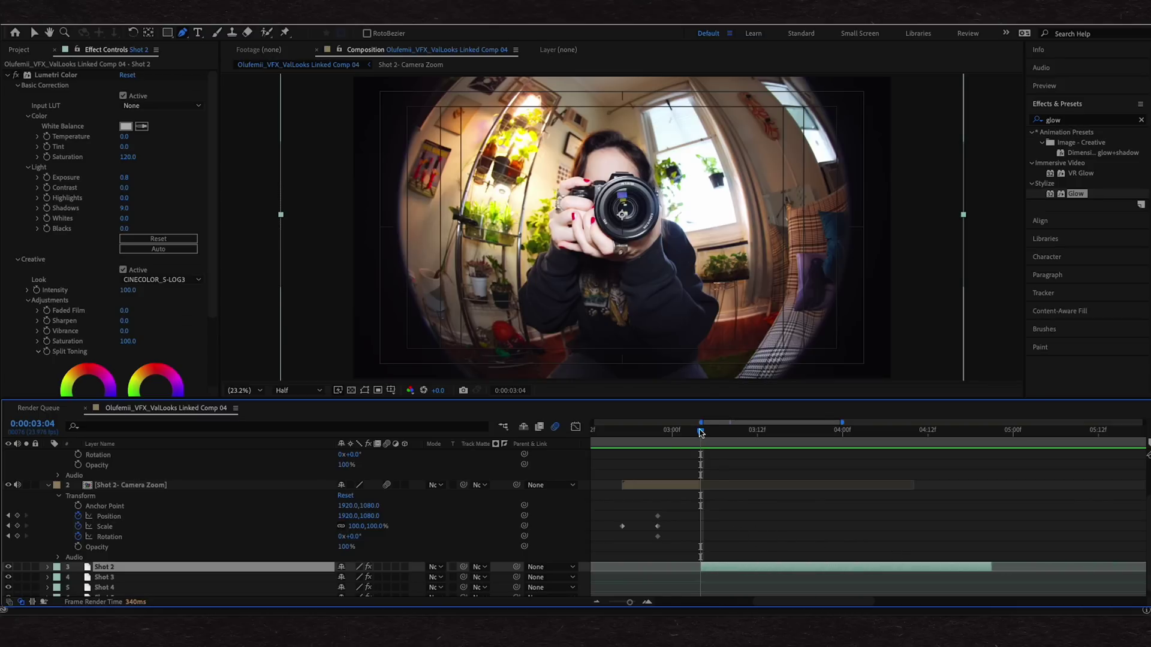
{"action": "left_click_drag", "start_coordinate": [701, 433], "coordinate": [608, 432]}
Apply Freeze Frame to the Shot 6 layer at 0:00:04:18
{"action": "double_click", "coordinate": [777, 424]}
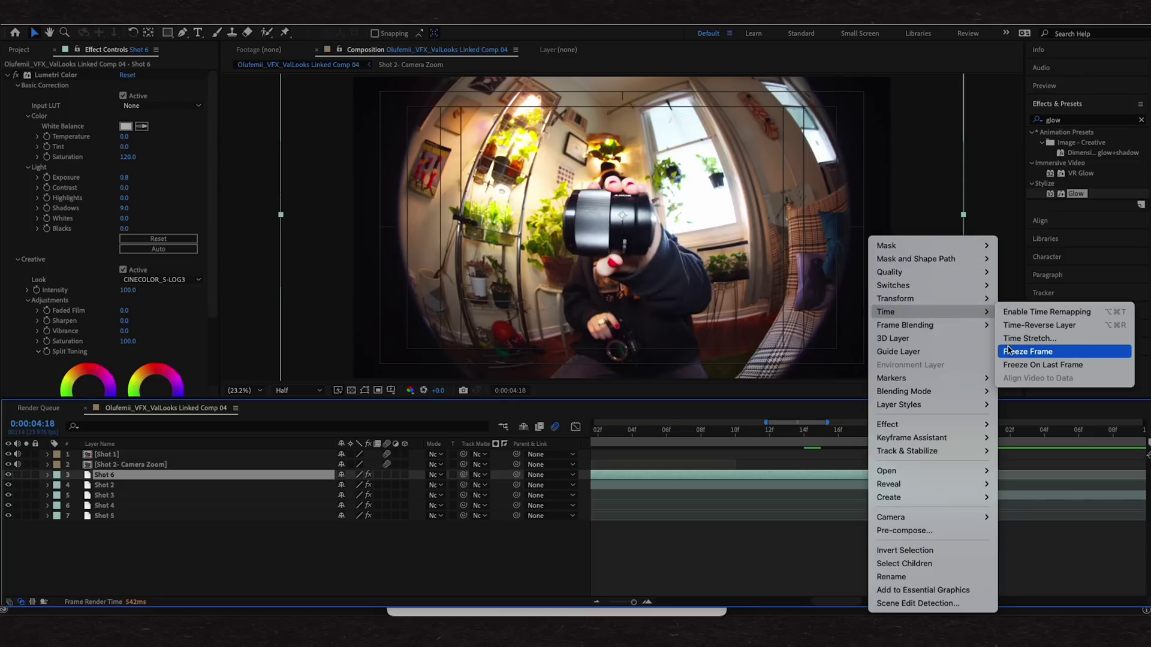
{"action": "left_click", "coordinate": [1028, 352]}
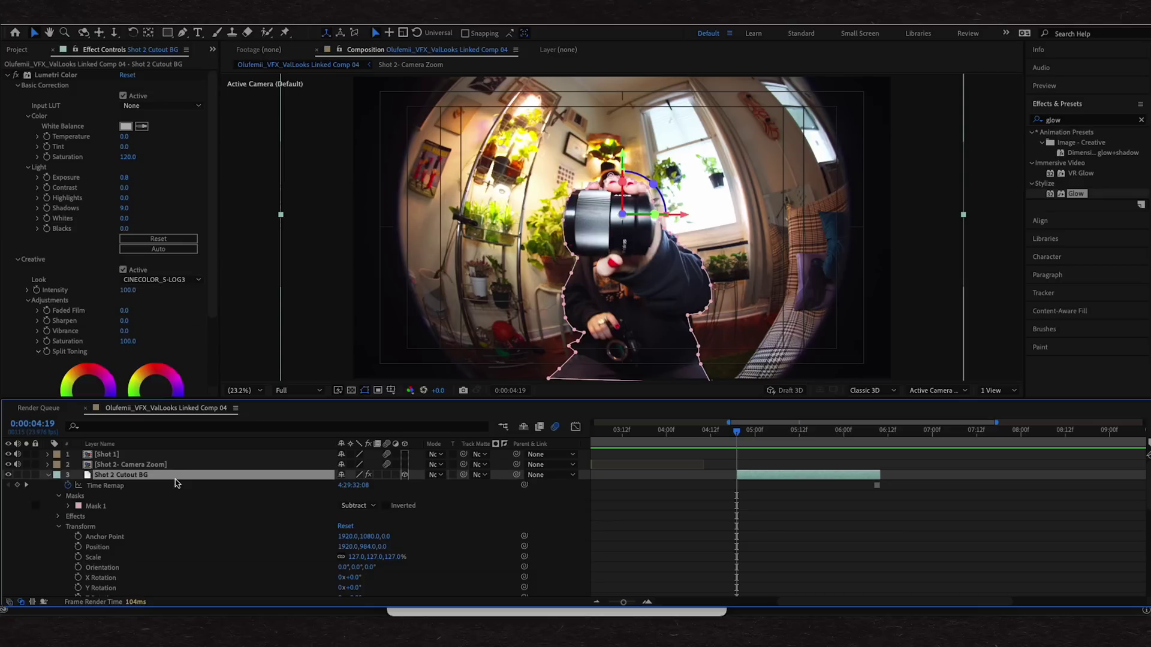
Keyframe Shot 2 Cutout BG's position, scale, orientation and rotations at 0:00:04:19, and set X Rotation to -85° at 0:00:05:11
{"action": "scroll", "coordinate": [224, 531], "scroll_direction": "down", "scroll_amount": 3}
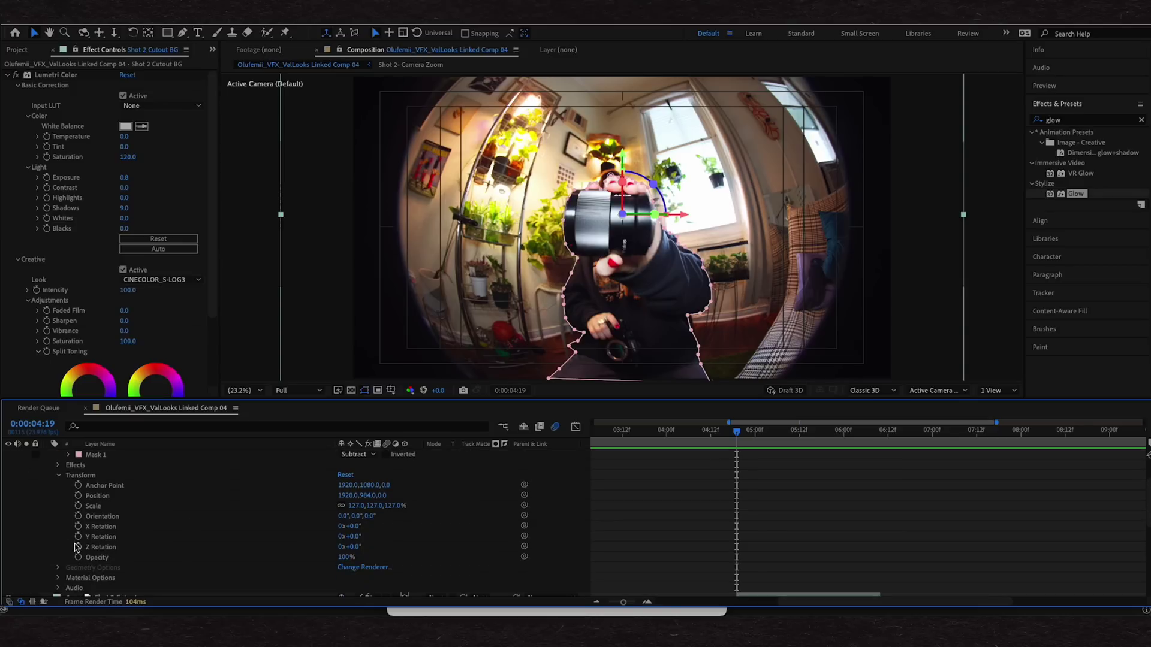
{"action": "left_click", "coordinate": [78, 527]}
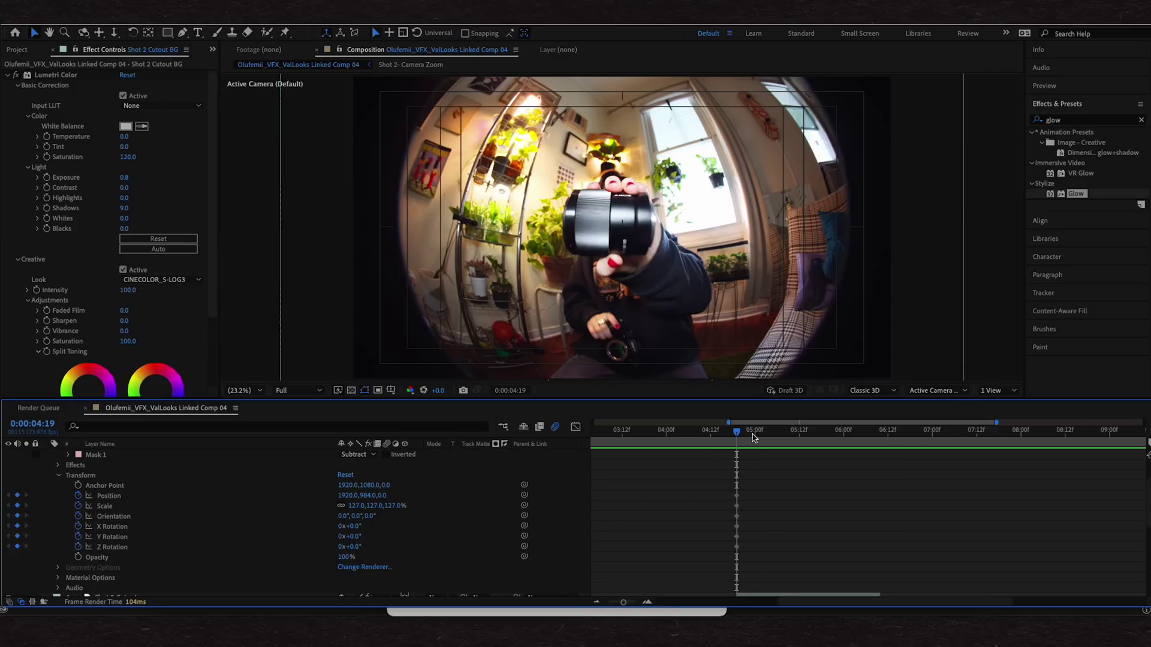
{"action": "left_click_drag", "start_coordinate": [757, 441], "coordinate": [795, 442]}
{"action": "left_click_drag", "start_coordinate": [355, 526], "coordinate": [301, 528]}
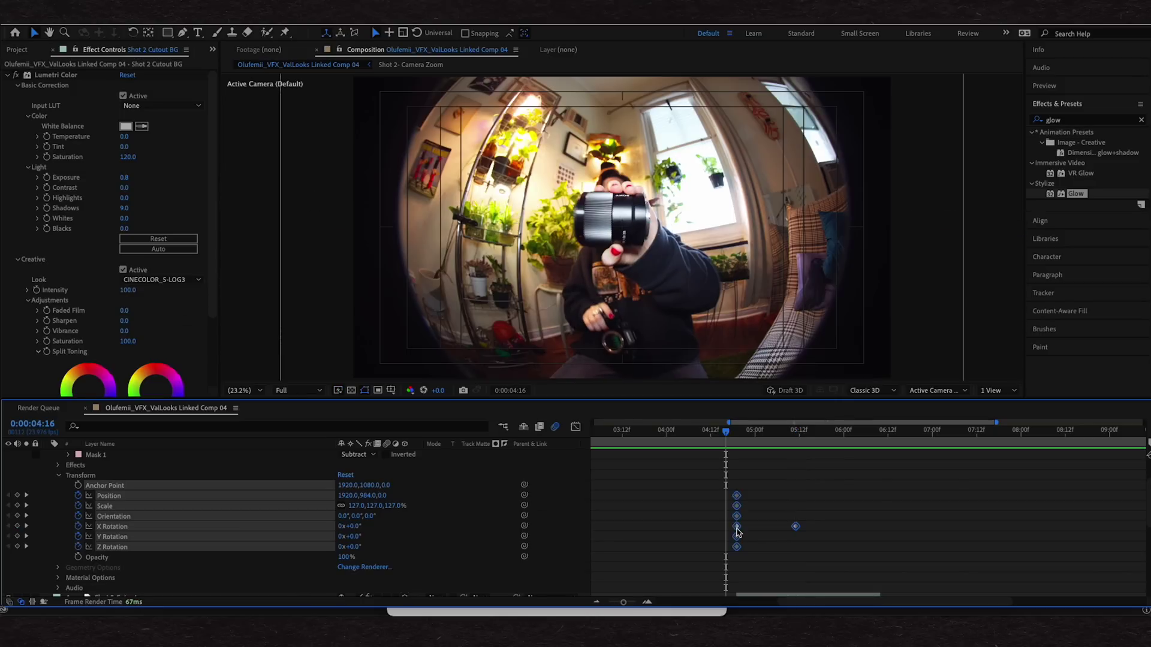
Apply Easy Ease to all transform keyframes of Shot 2 Cutout BG
{"action": "right_click", "coordinate": [737, 528]}
{"action": "mouse_move", "coordinate": [841, 607]}
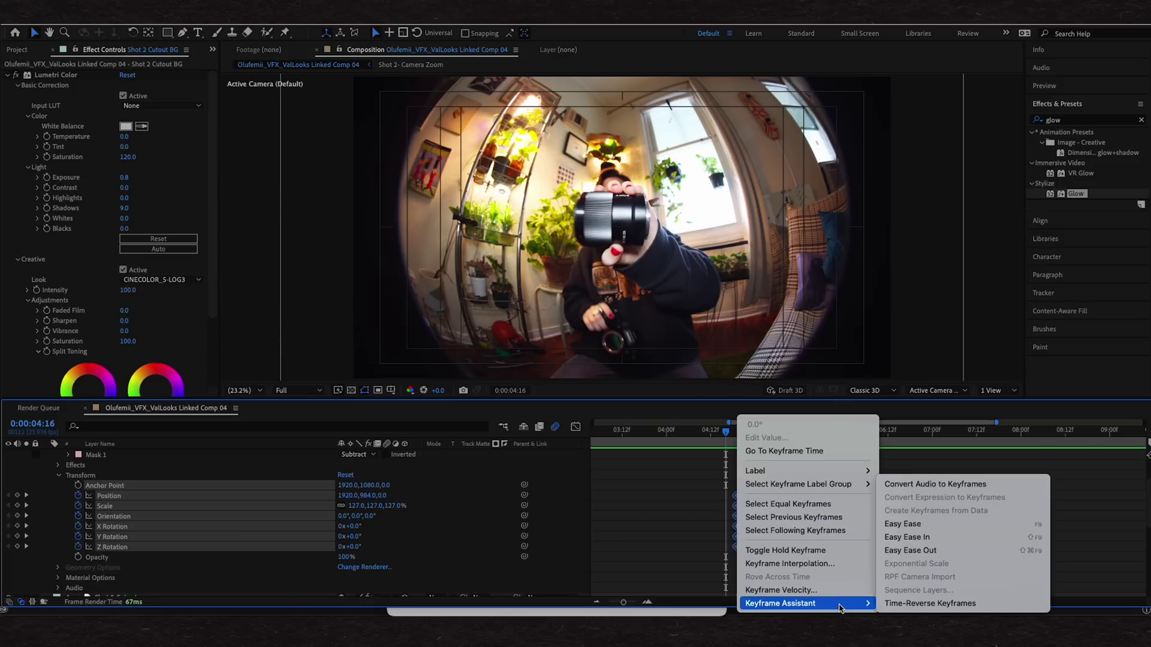
{"action": "left_click", "coordinate": [903, 524]}
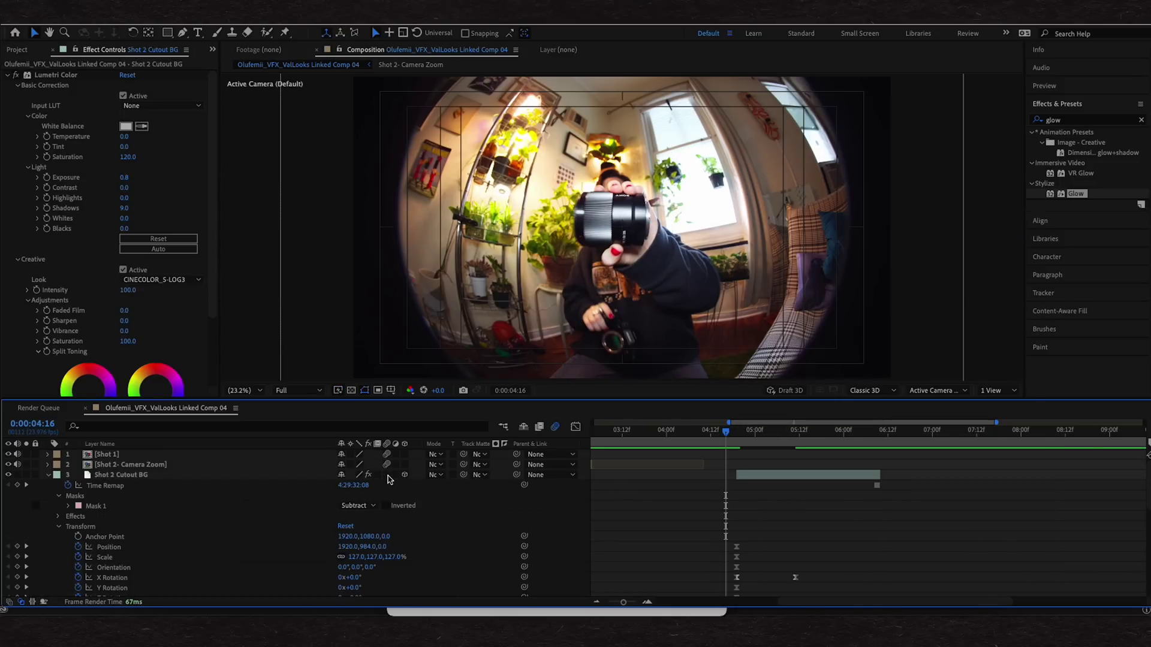
{"action": "left_click", "coordinate": [788, 495]}
Lower the Y position value of Shot 2 Cutout to raise it in the frame, and Easy Ease its transform keyframes
{"action": "mouse_move", "coordinate": [637, 430]}
{"action": "left_mouse_down"}
{"action": "mouse_move", "coordinate": [611, 445]}
{"action": "mouse_move", "coordinate": [631, 452]}
{"action": "left_mouse_up"}
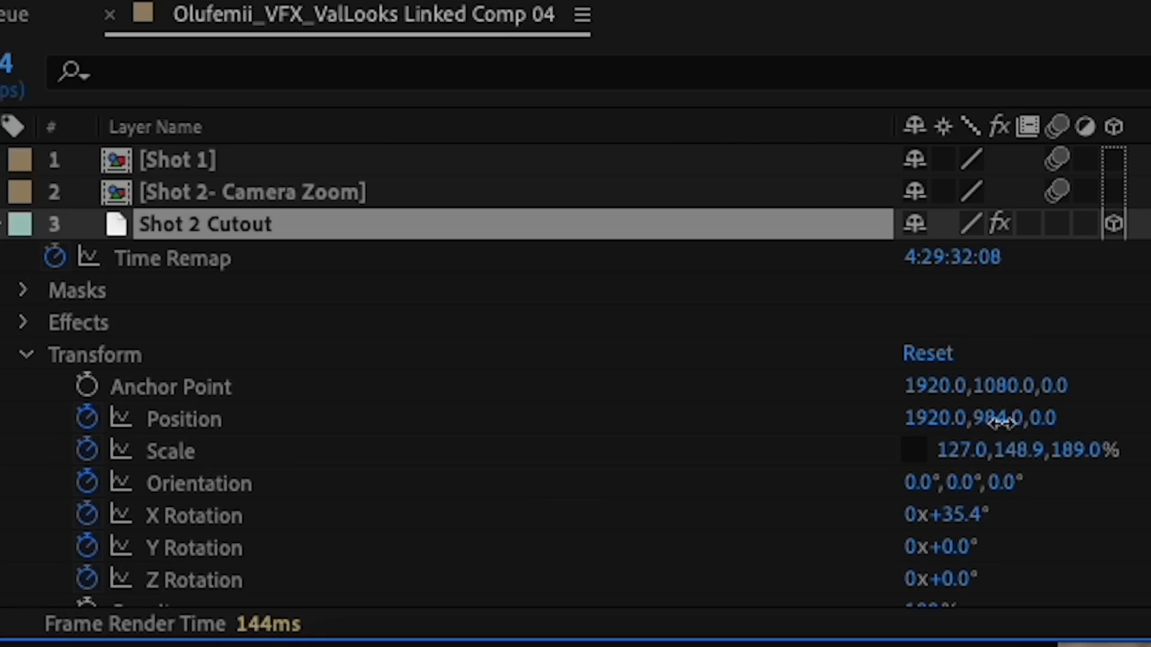
{"action": "left_click_drag", "start_coordinate": [1001, 421], "coordinate": [927, 421]}
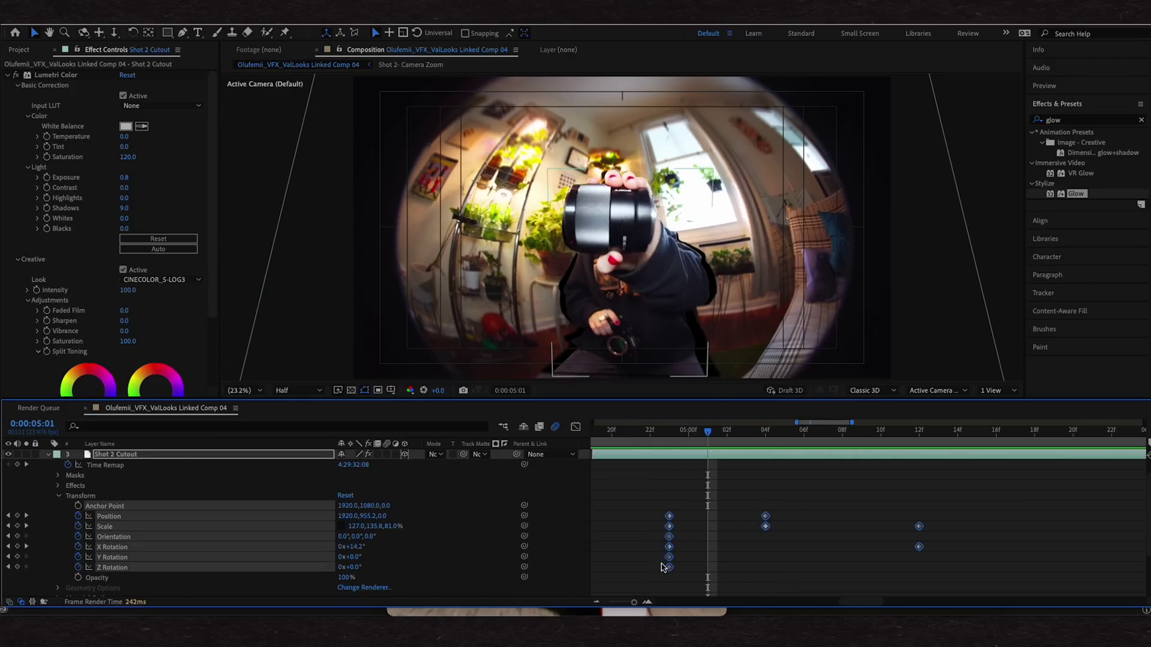
{"action": "right_click", "coordinate": [668, 567]}
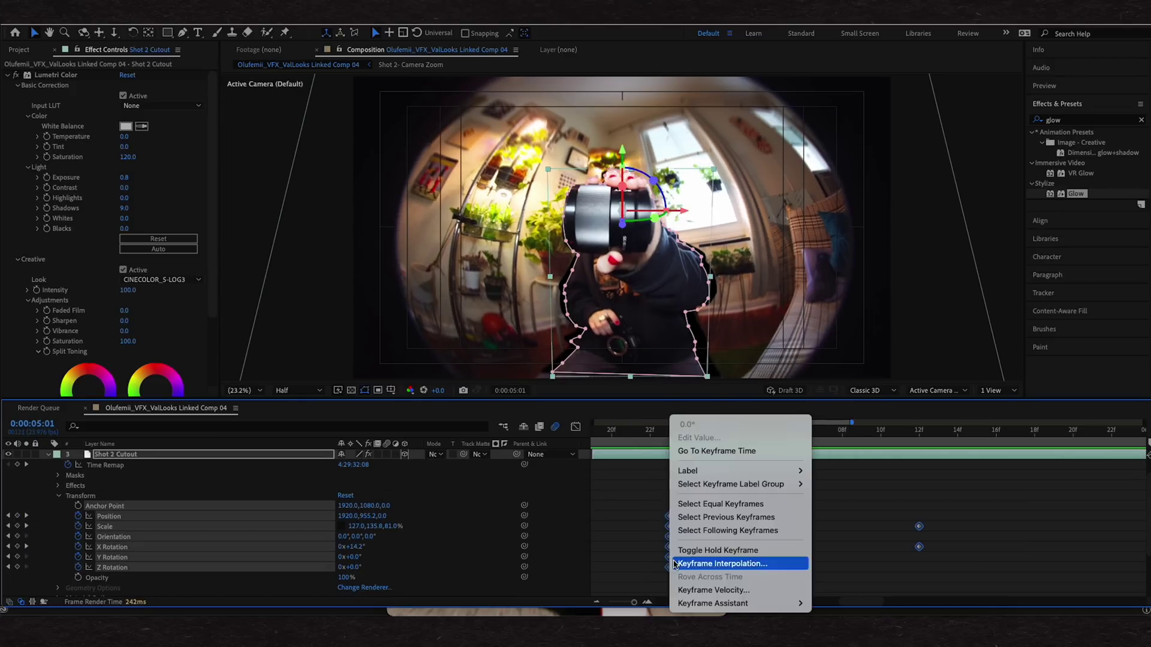
{"action": "mouse_move", "coordinate": [754, 602]}
{"action": "left_click", "coordinate": [835, 524]}
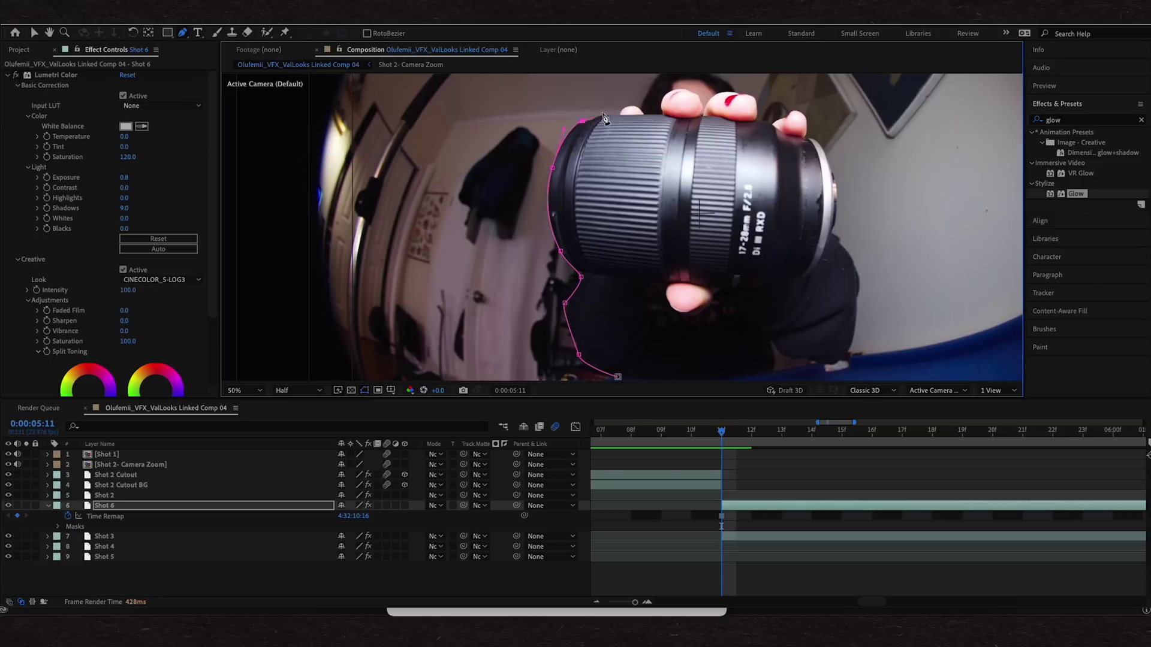
Keyframe Shot 3- BG's position, scale, orientation, and X, Y and Z rotation, and shift these keyframes to about 0:00:06:02
{"action": "key", "text": "space"}
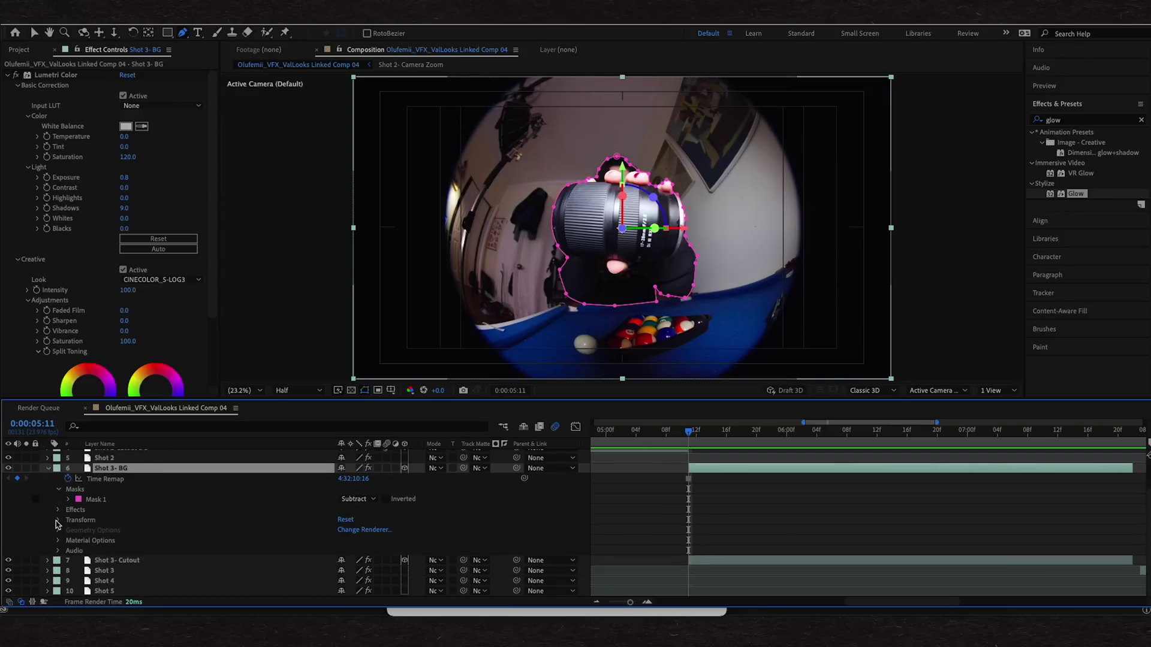
{"action": "left_click", "coordinate": [58, 520]}
{"action": "scroll", "coordinate": [100, 529], "scroll_direction": "down", "scroll_amount": 3}
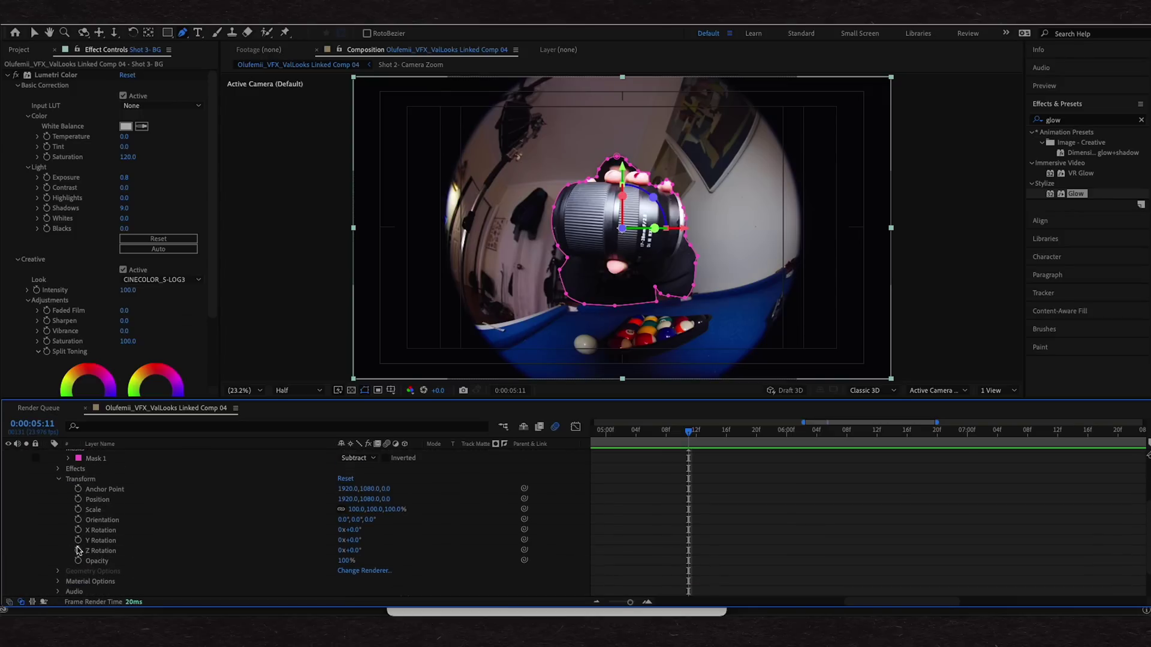
{"action": "left_click", "coordinate": [78, 540]}
{"action": "left_click", "coordinate": [78, 529]}
{"action": "left_click", "coordinate": [78, 520]}
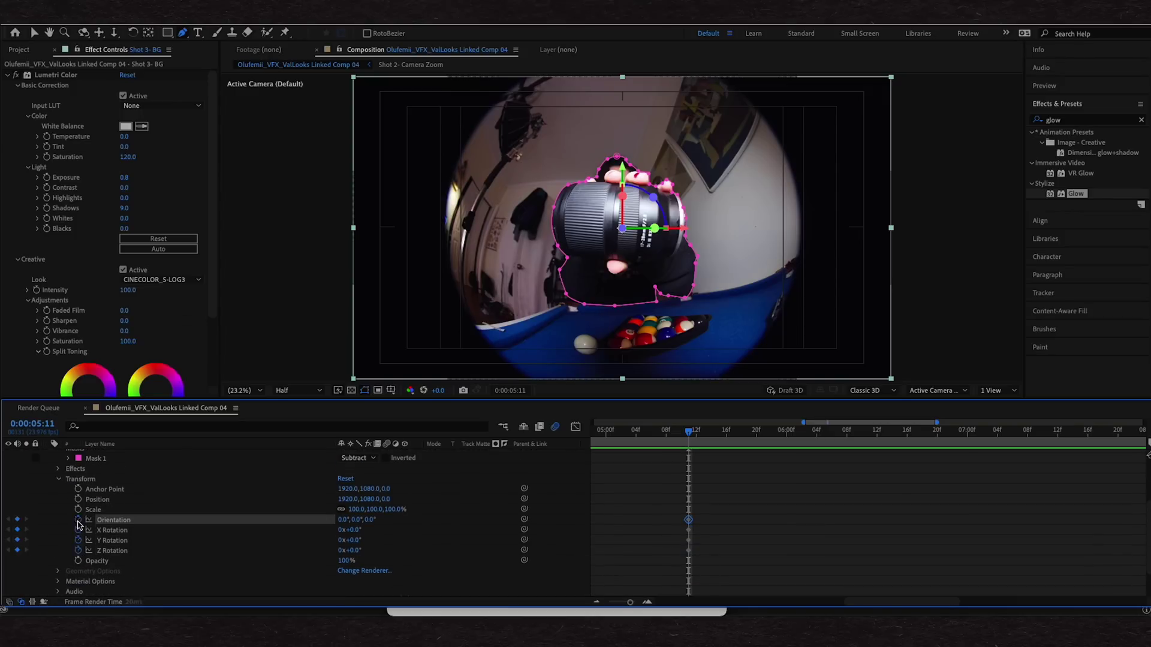
{"action": "left_click", "coordinate": [78, 510]}
{"action": "left_click", "coordinate": [78, 500]}
{"action": "left_click_drag", "start_coordinate": [785, 495], "coordinate": [730, 539]}
Keyframe Shot 3- Cutout's position, scale, orientation, and X, Y and Z rotation, placing the keyframes at about 0:00:06:02
{"action": "scroll", "coordinate": [53, 568], "scroll_direction": "down", "scroll_amount": 4}
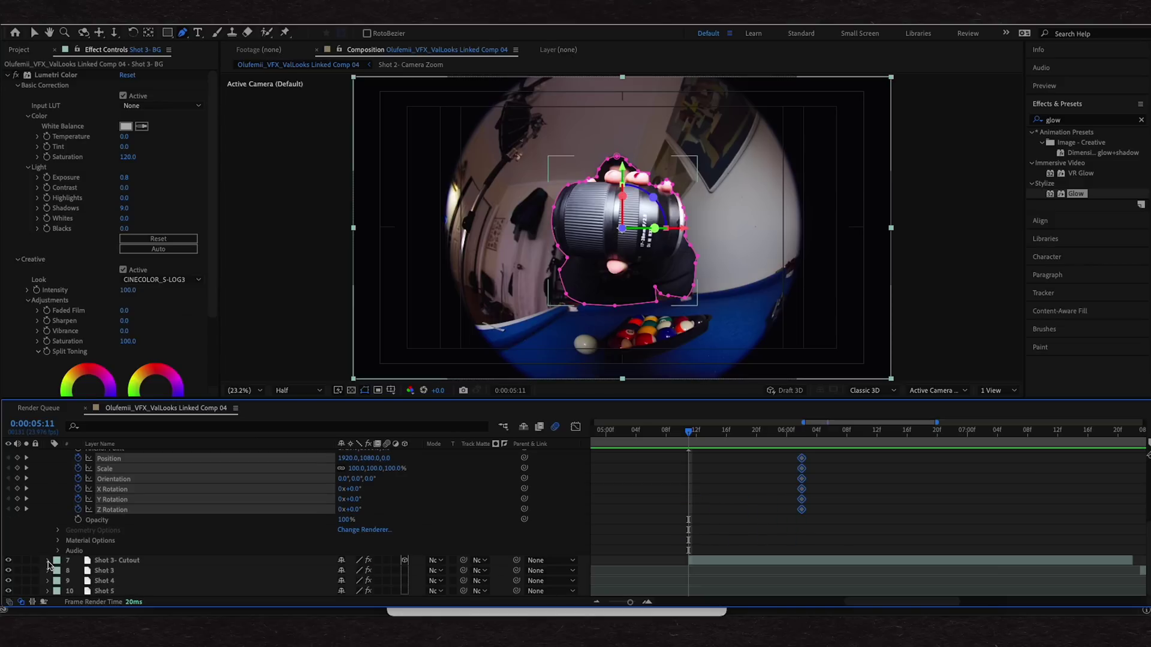
{"action": "scroll", "coordinate": [75, 545], "scroll_direction": "down", "scroll_amount": 2}
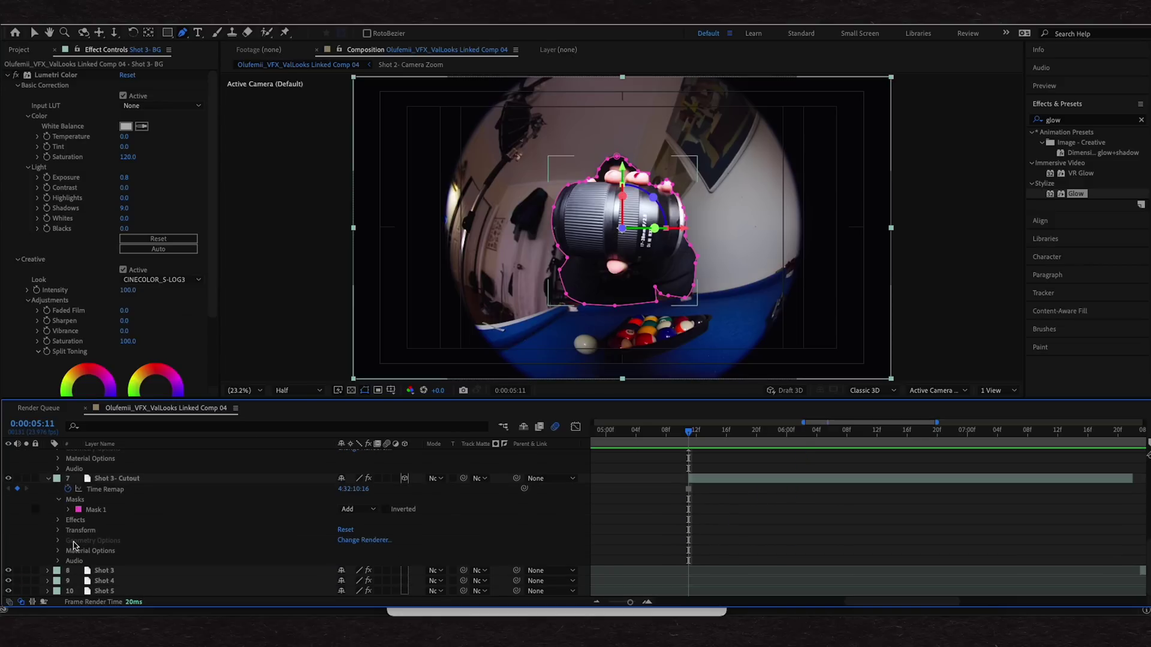
{"action": "left_click", "coordinate": [58, 530]}
{"action": "left_click", "coordinate": [78, 530]}
{"action": "left_click", "coordinate": [78, 540]}
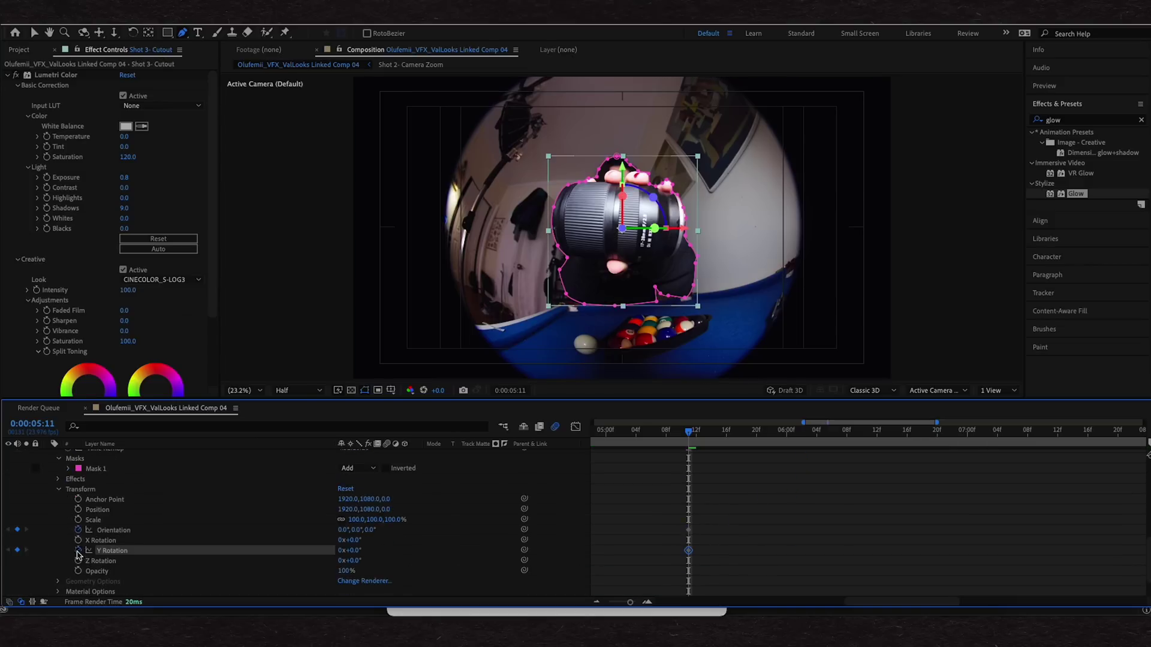
{"action": "left_click", "coordinate": [78, 551]}
{"action": "left_click", "coordinate": [78, 561]}
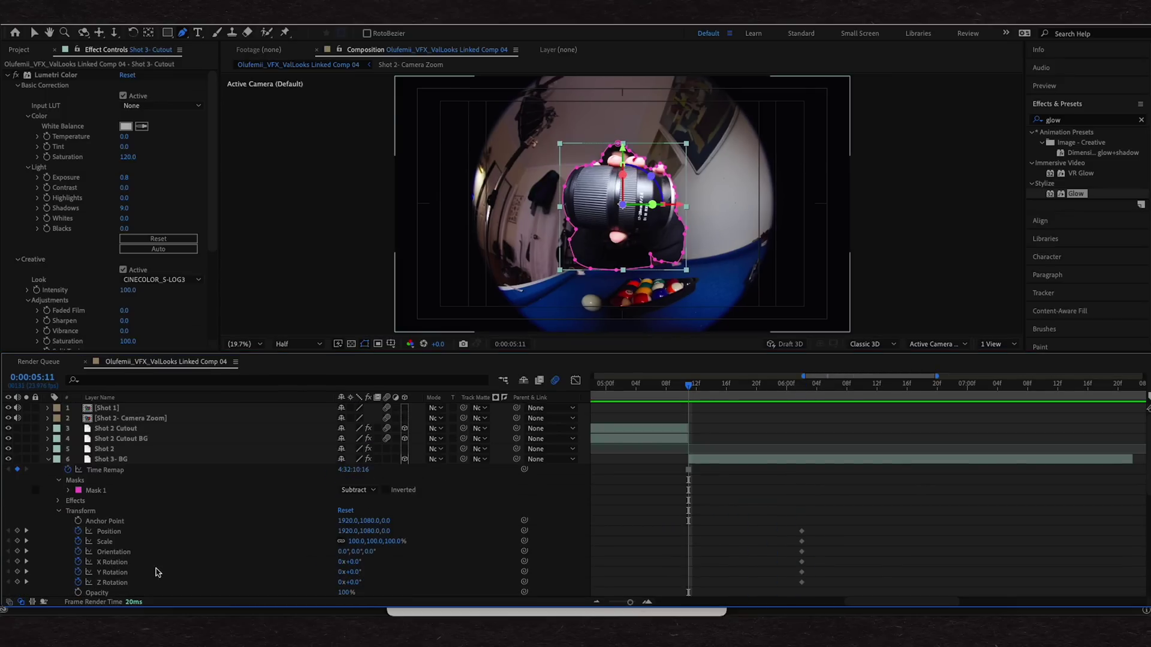
Rotate Shot 3- BG around its X axis at 0:00:05:11 until it lies nearly edge-on, and scrub through the motion
{"action": "left_click", "coordinate": [157, 563]}
{"action": "left_click_drag", "start_coordinate": [358, 562], "coordinate": [792, 460]}
{"action": "left_click_drag", "start_coordinate": [697, 385], "coordinate": [784, 418]}
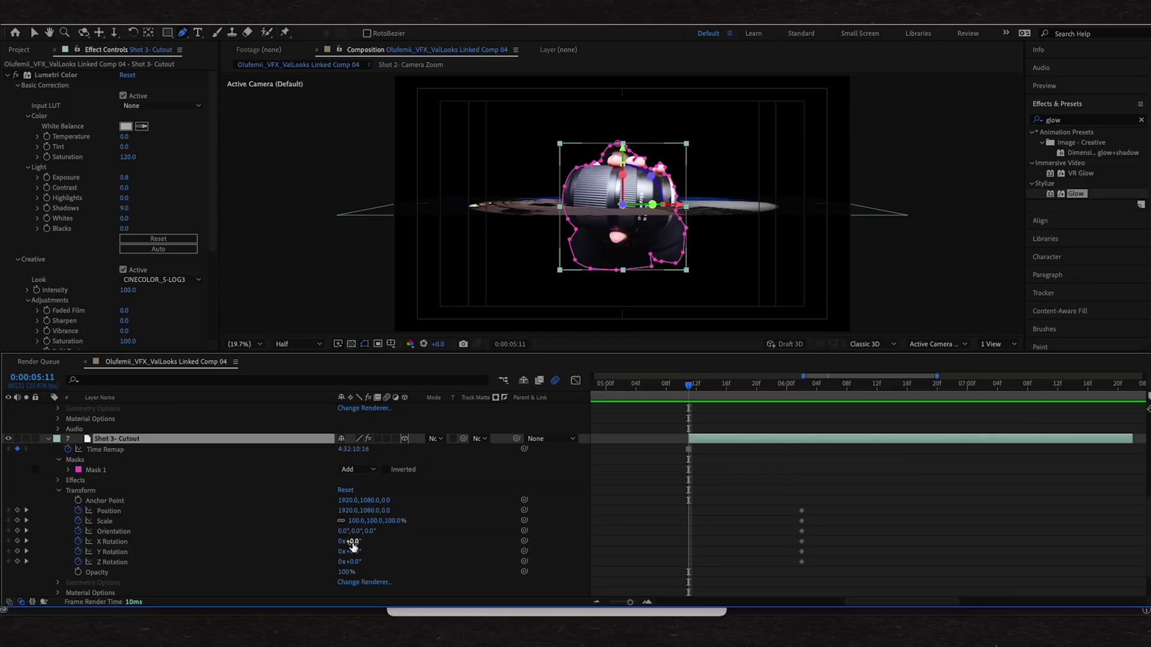
Rotate Shot 3- Cutout around its X axis to -76° at 0:00:05:11, and Easy Ease its transform keyframes
{"action": "left_click_drag", "start_coordinate": [353, 544], "coordinate": [366, 540]}
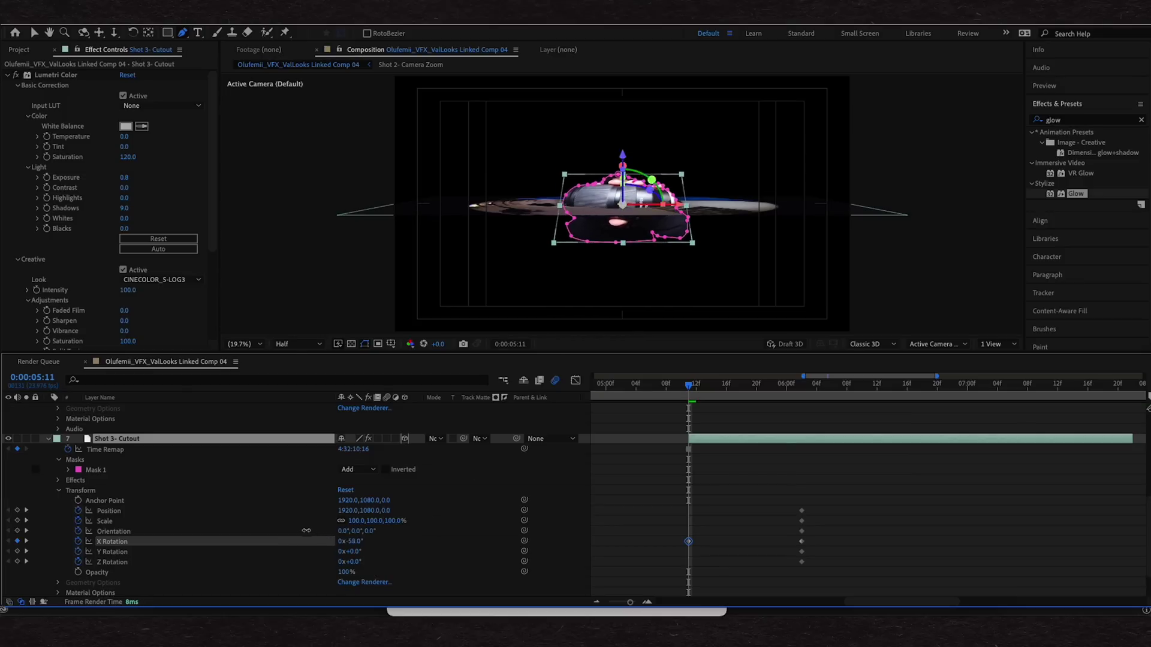
{"action": "left_click_drag", "start_coordinate": [690, 388], "coordinate": [788, 399]}
{"action": "right_click", "coordinate": [716, 541]}
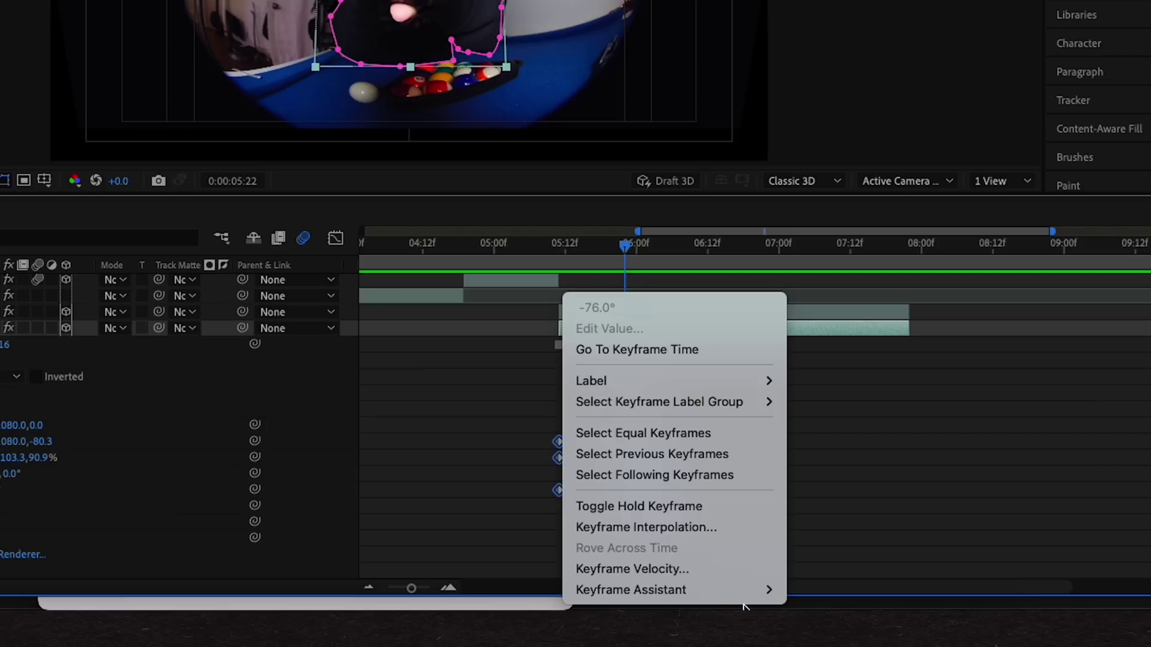
{"action": "mouse_move", "coordinate": [815, 604]}
{"action": "left_click", "coordinate": [893, 464]}
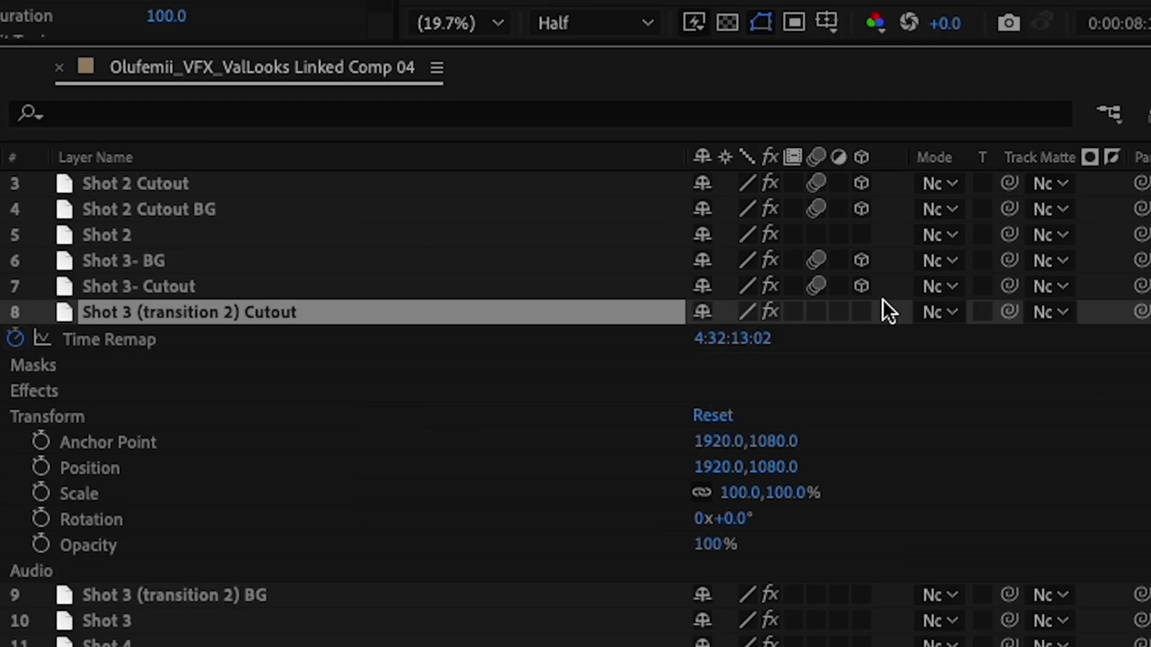
Make Shot 3 (transition 2) Cutout a 3D layer and lower its pivot, setting anchor point Y to 1641 and position Y to 1639
{"action": "left_click", "coordinate": [864, 312]}
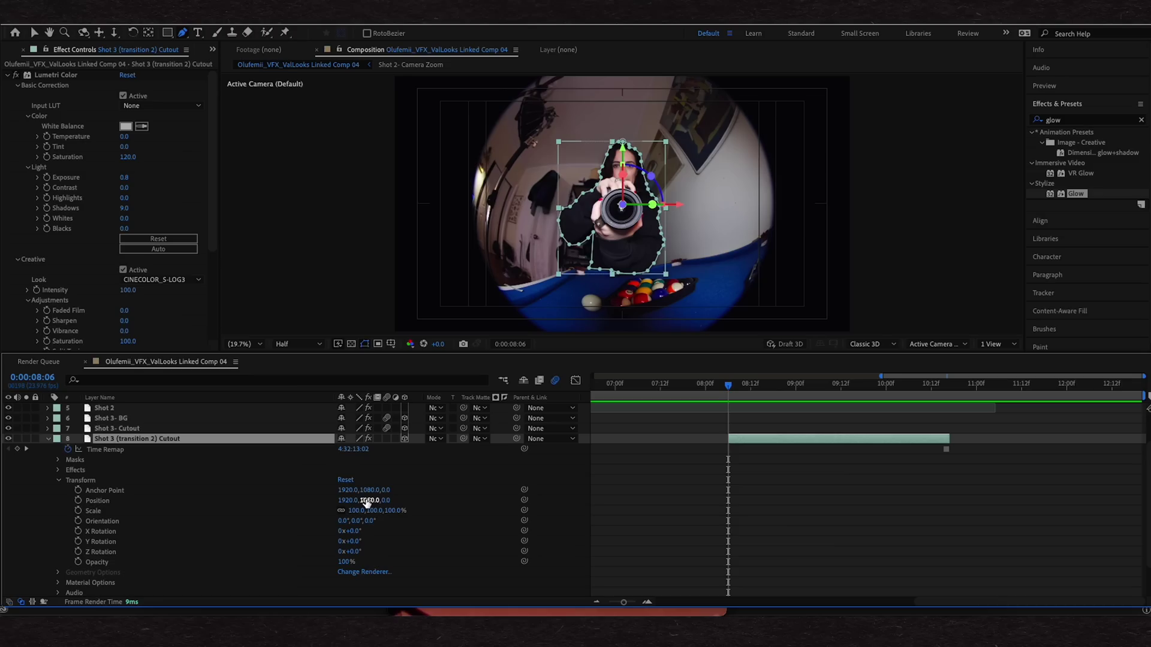
{"action": "left_click_drag", "start_coordinate": [368, 492], "coordinate": [327, 496]}
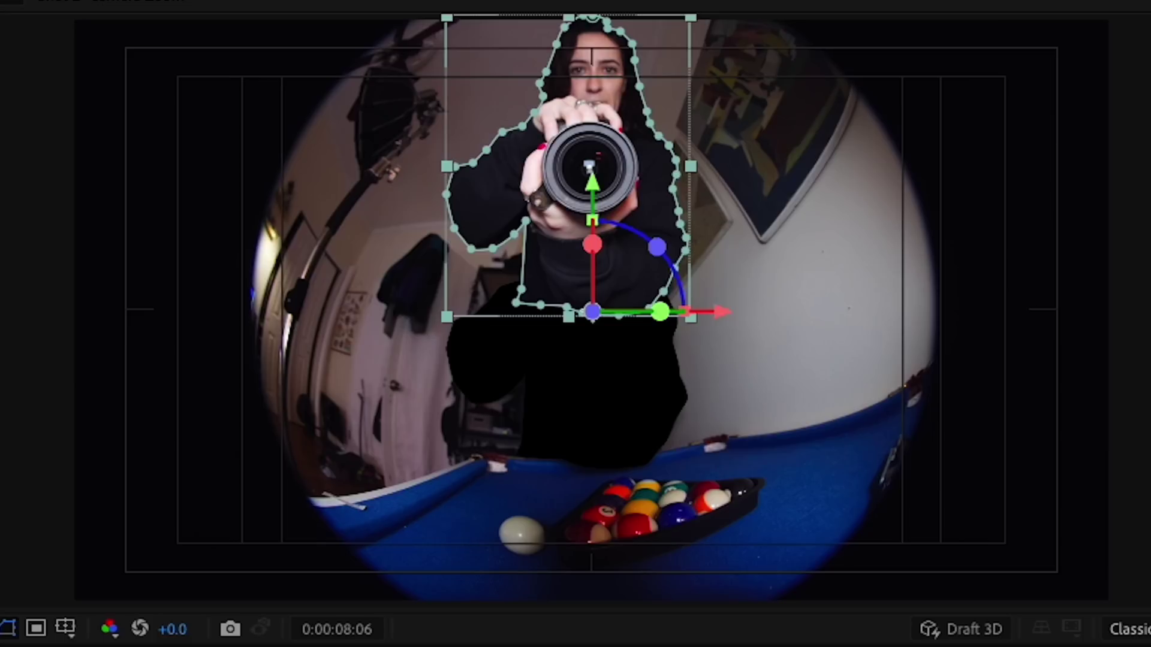
{"action": "left_click_drag", "start_coordinate": [367, 501], "coordinate": [713, 500]}
Keyframe Shot 3 (transition 2) Cutout's position, scale, orientation, and X, Y and Z rotation at 0:00:08:06
{"action": "left_click_drag", "start_coordinate": [78, 552], "coordinate": [79, 504]}
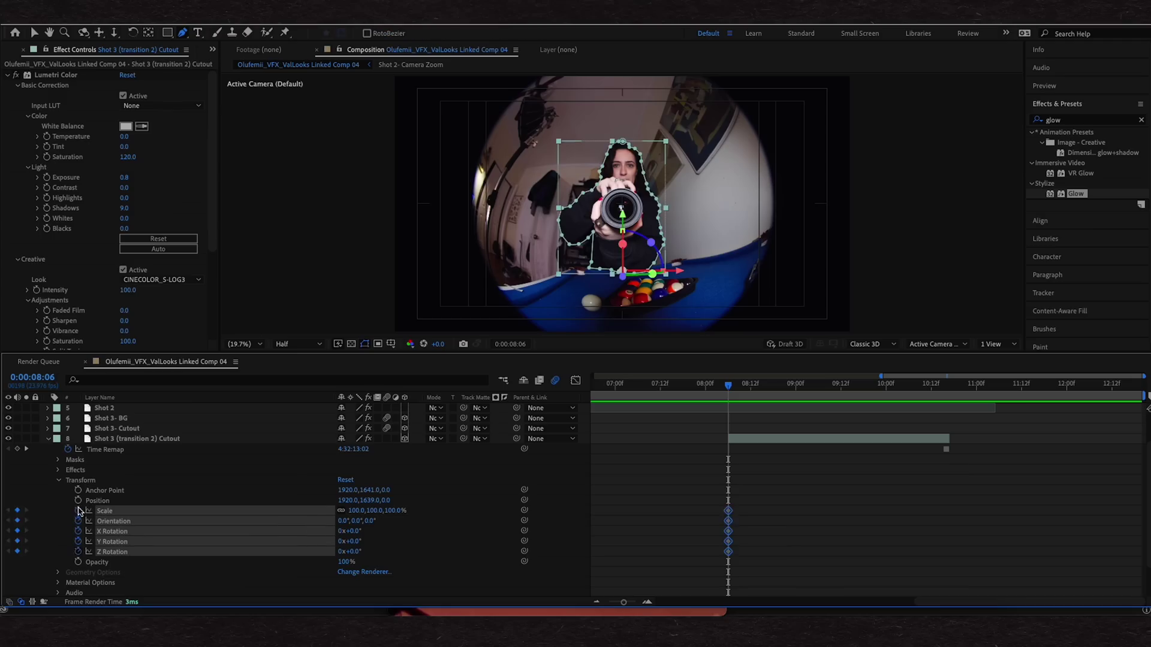
{"action": "left_click", "coordinate": [742, 385]}
{"action": "left_click", "coordinate": [805, 480]}
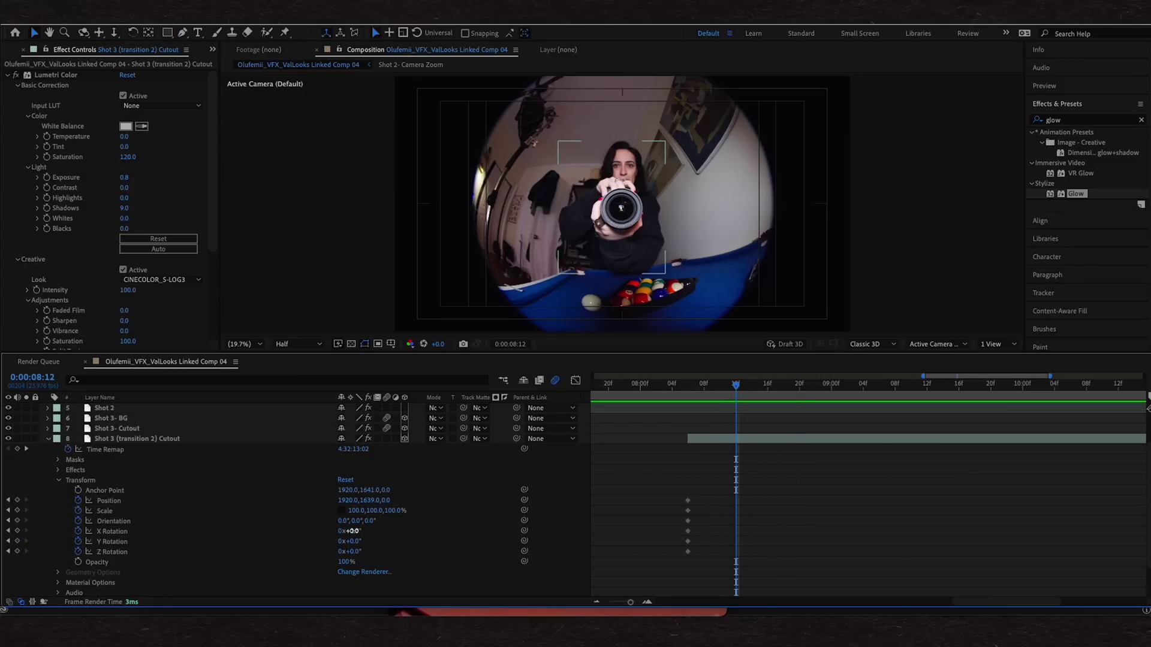
Tilt Shot 3 (transition 2) Cutout around its X and Y axes at 0:00:08:12, and scrub through the motion
{"action": "left_click_drag", "start_coordinate": [354, 531], "coordinate": [367, 533]}
{"action": "left_click_drag", "start_coordinate": [354, 541], "coordinate": [348, 542]}
{"action": "left_click_drag", "start_coordinate": [593, 473], "coordinate": [719, 463]}
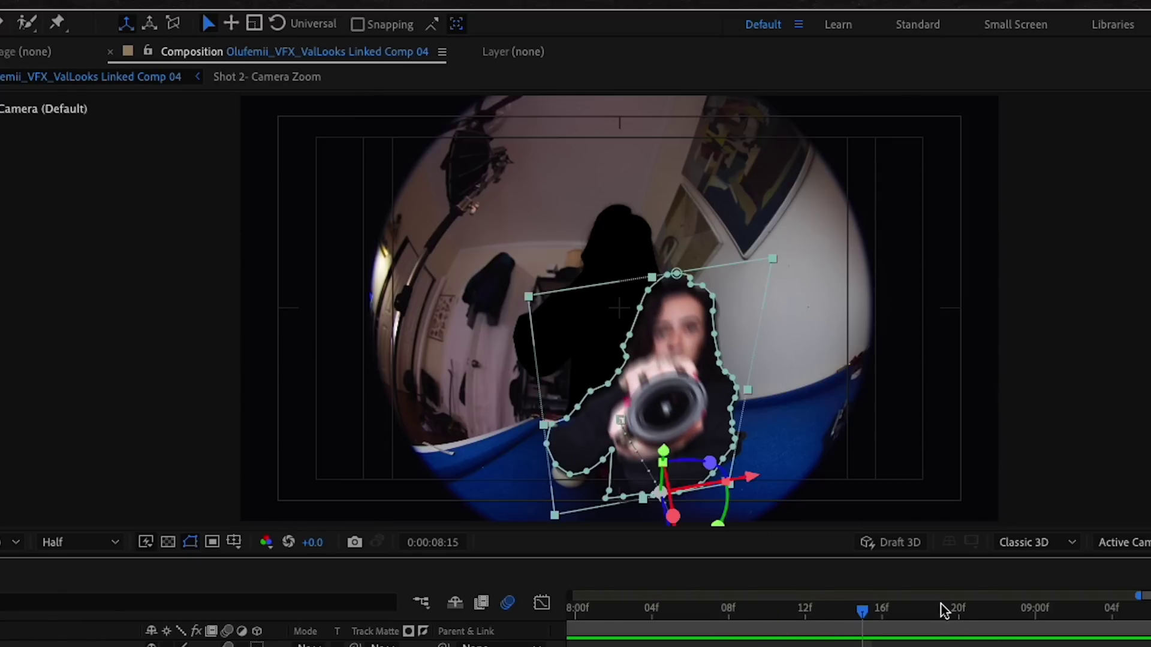
{"action": "left_click", "coordinate": [941, 610]}
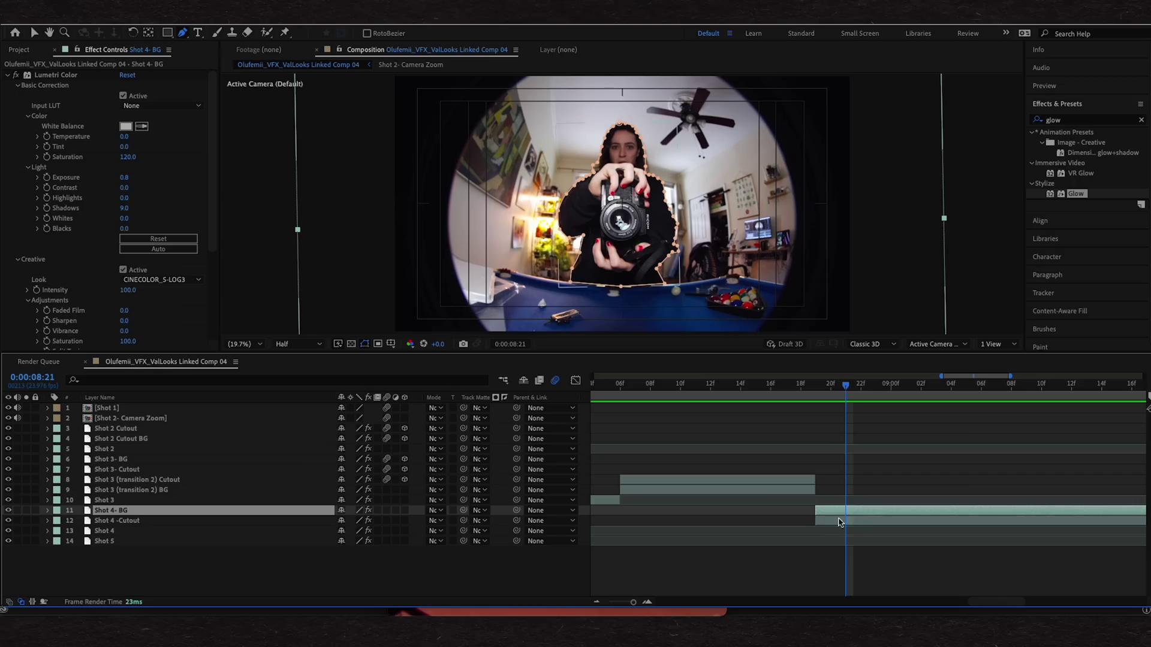
Start Shot 4- BG earlier, at 0:00:08:12, so it overlaps the Shot 3 (transition 2) layers, and scrub through the overlap
{"action": "left_click_drag", "start_coordinate": [754, 514], "coordinate": [739, 514]}
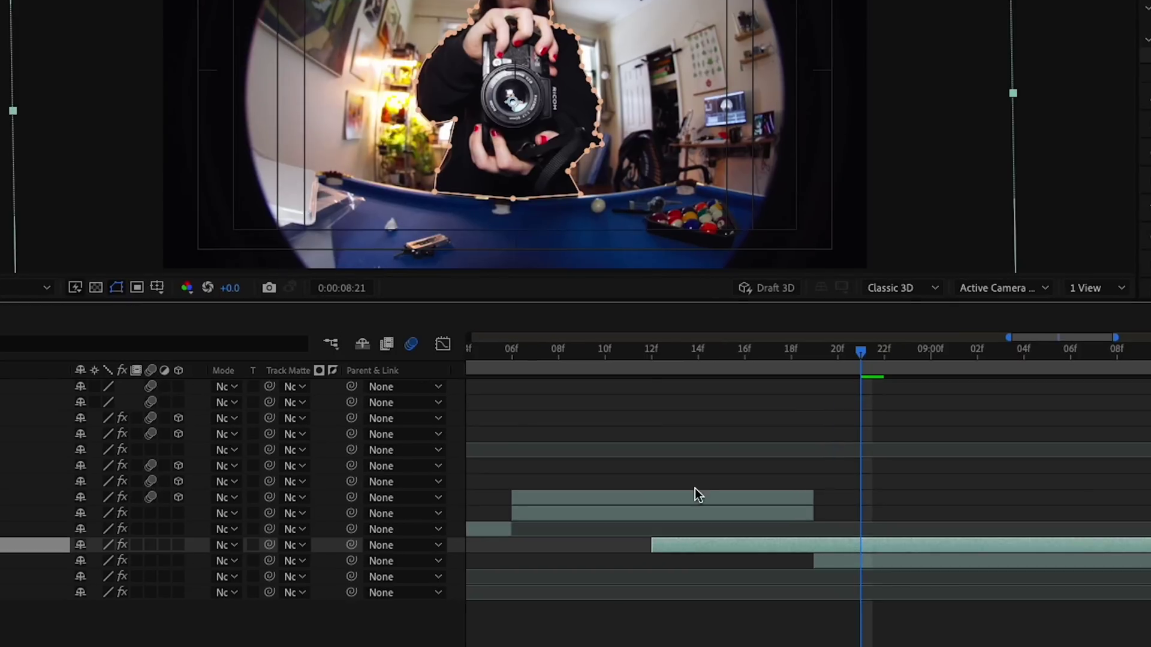
{"action": "left_click_drag", "start_coordinate": [678, 354], "coordinate": [642, 376]}
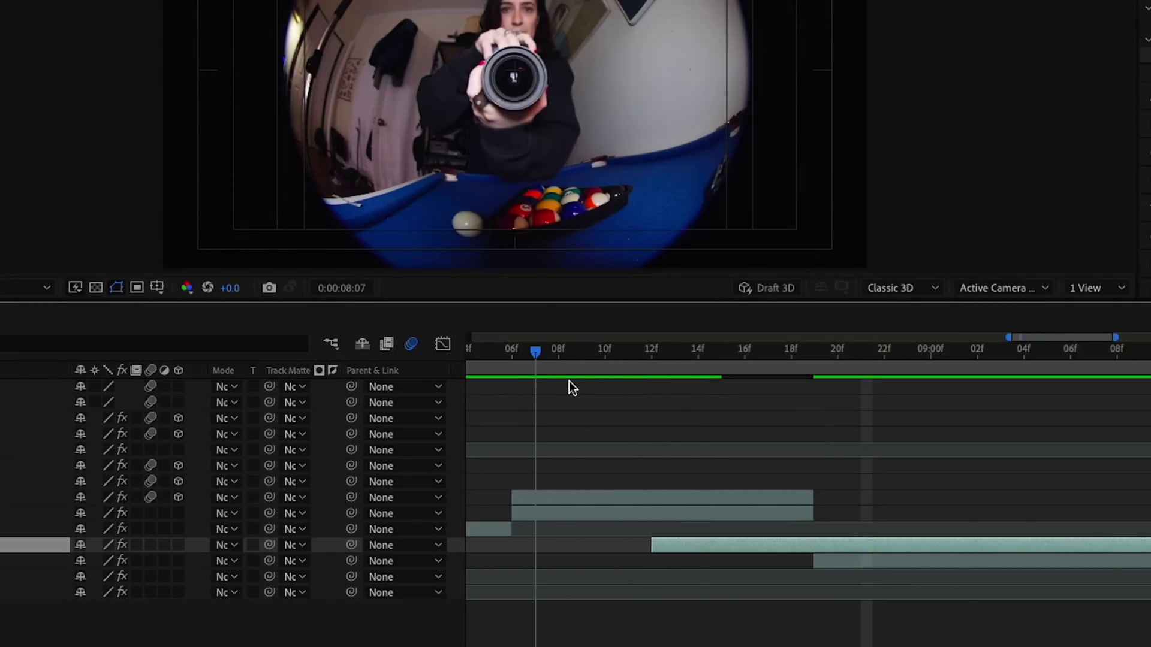
{"action": "mouse_move", "coordinate": [570, 382]}
{"action": "left_mouse_down"}
{"action": "mouse_move", "coordinate": [671, 390]}
{"action": "mouse_move", "coordinate": [587, 393]}
{"action": "left_mouse_up"}
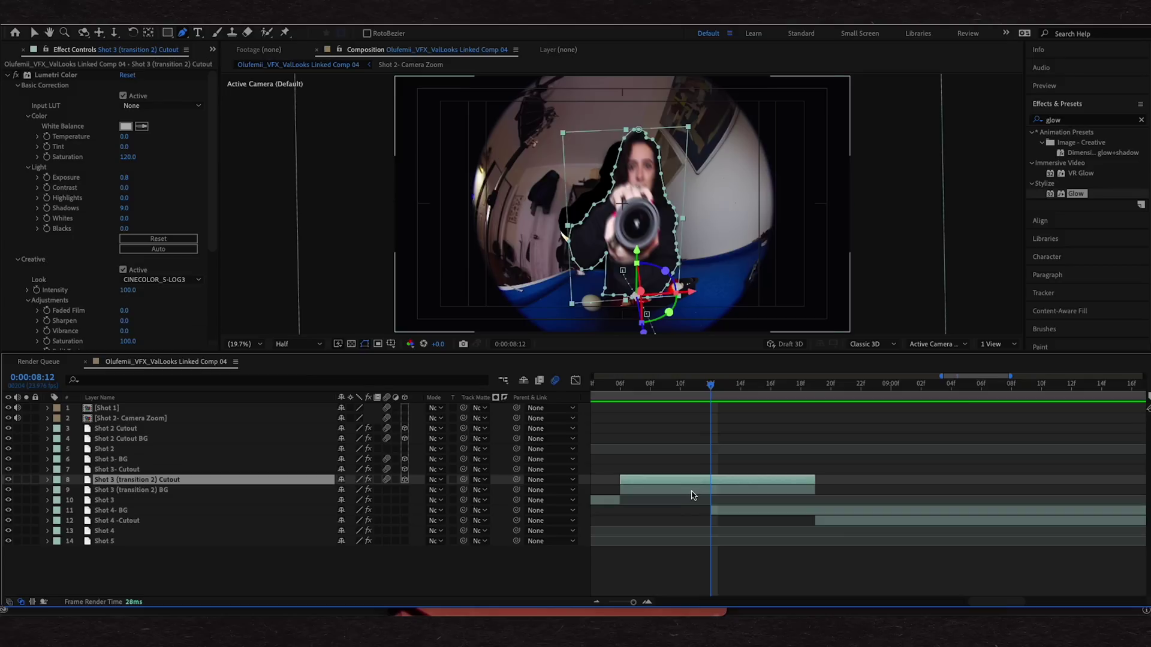
Find the Luma Key effect and apply it to Shot 3 (transition 2) BG
{"action": "left_click", "coordinate": [693, 490]}
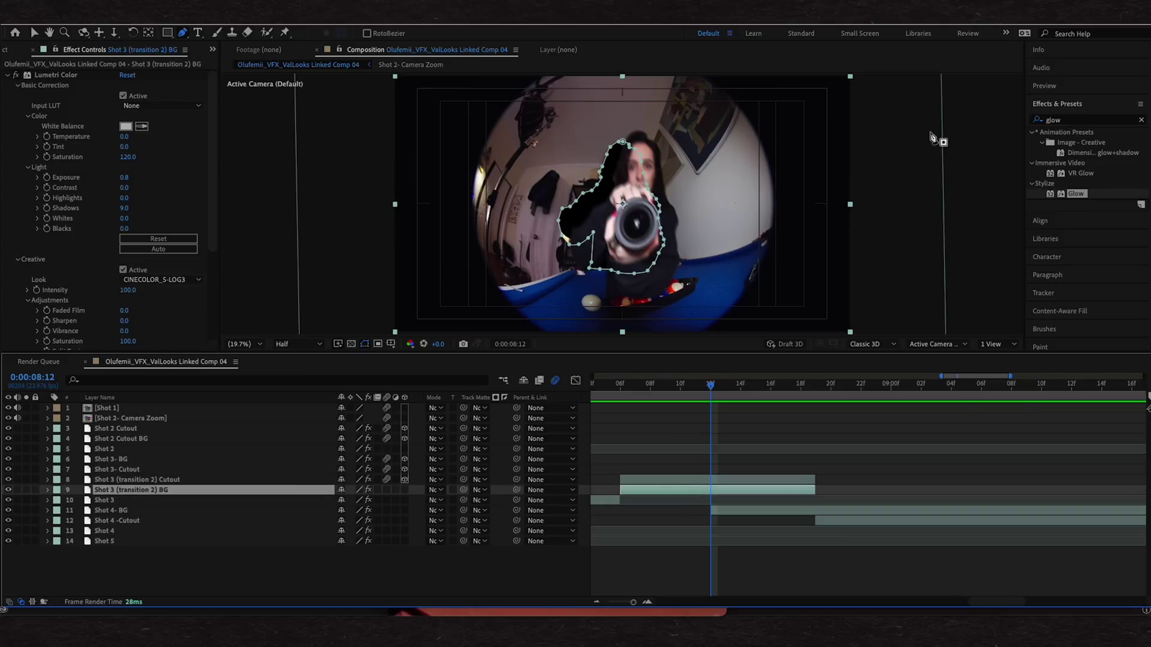
{"action": "left_click", "coordinate": [1060, 121]}
{"action": "type", "text": "luma key"}
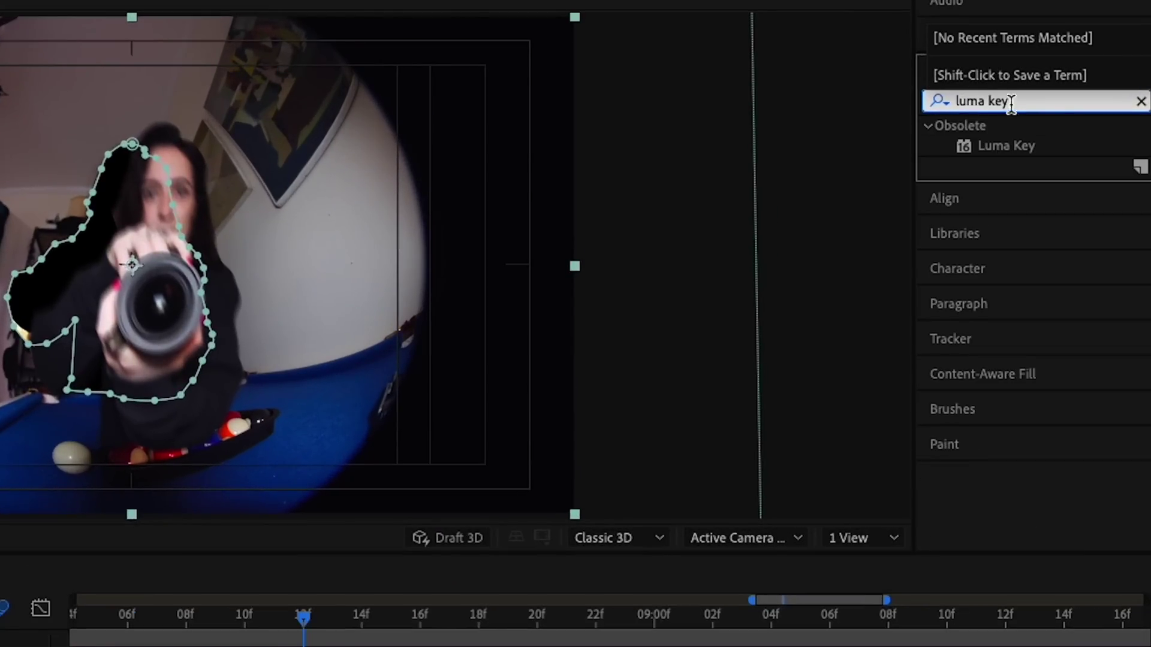
{"action": "double_click", "coordinate": [1001, 145]}
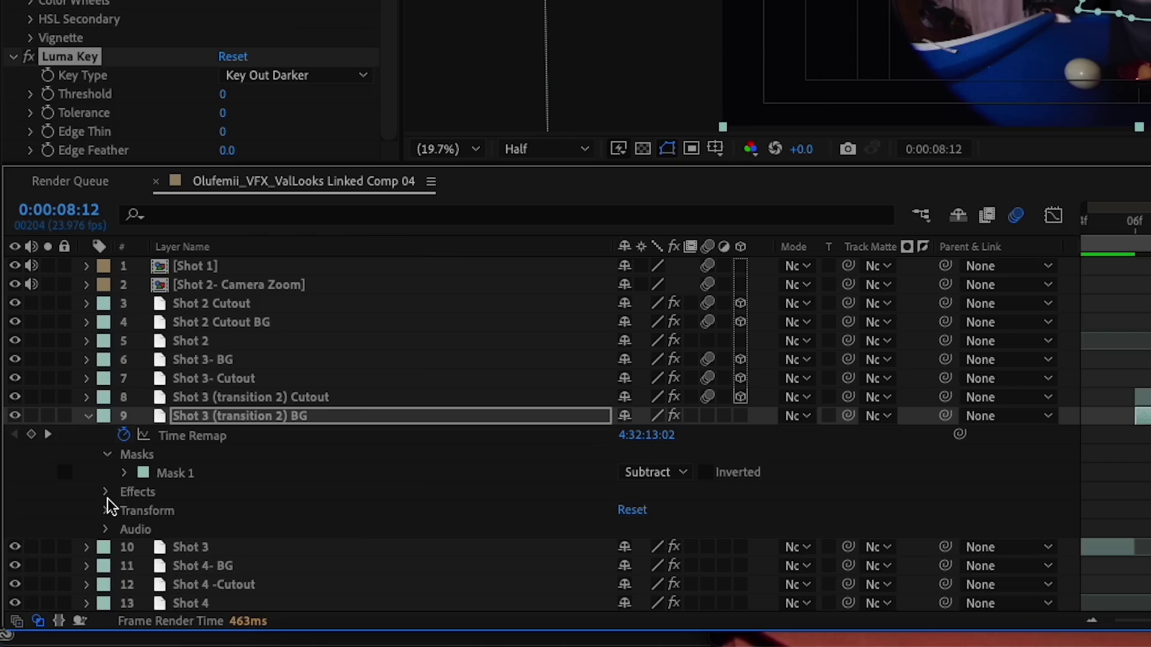
Keyframe the Luma Key threshold on Shot 3 (transition 2) BG from 0 at 0:00:08:12 to 255 at 0:00:08:18
{"action": "left_click", "coordinate": [107, 492]}
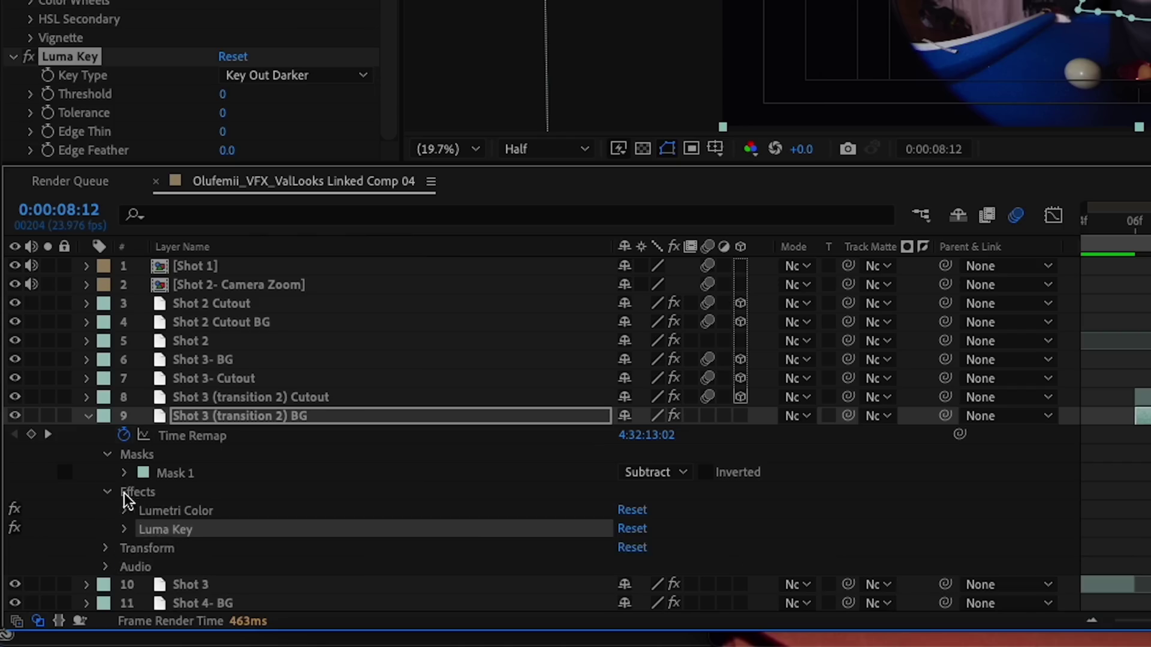
{"action": "left_click", "coordinate": [124, 529]}
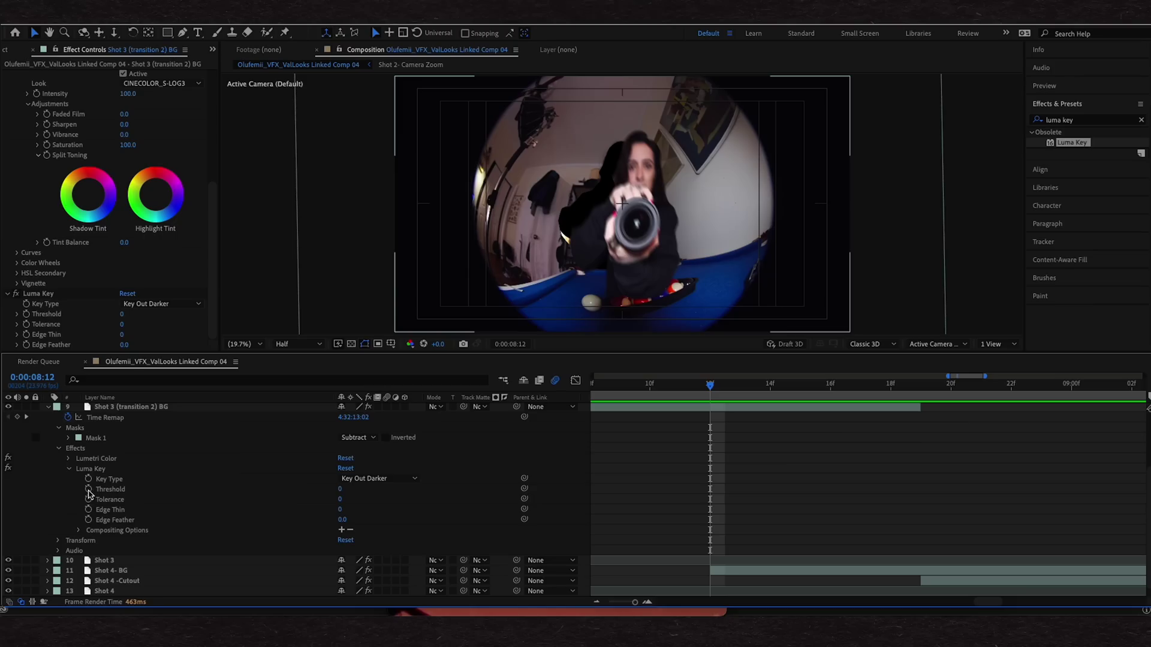
{"action": "left_click", "coordinate": [88, 491]}
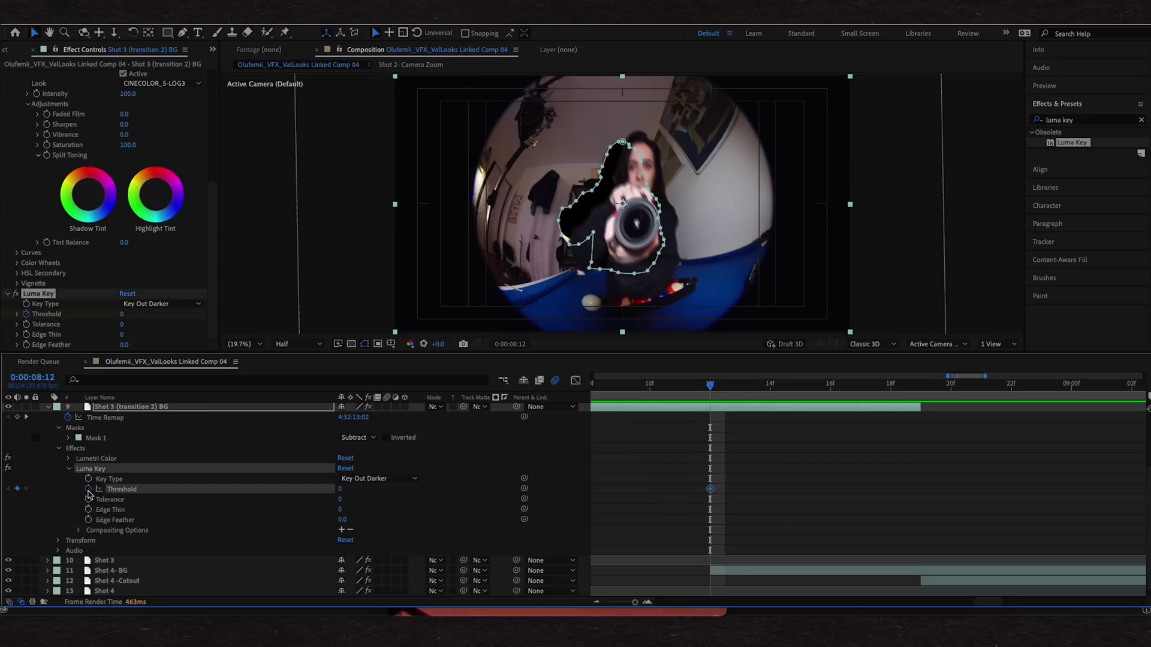
{"action": "left_click_drag", "start_coordinate": [707, 389], "coordinate": [888, 386]}
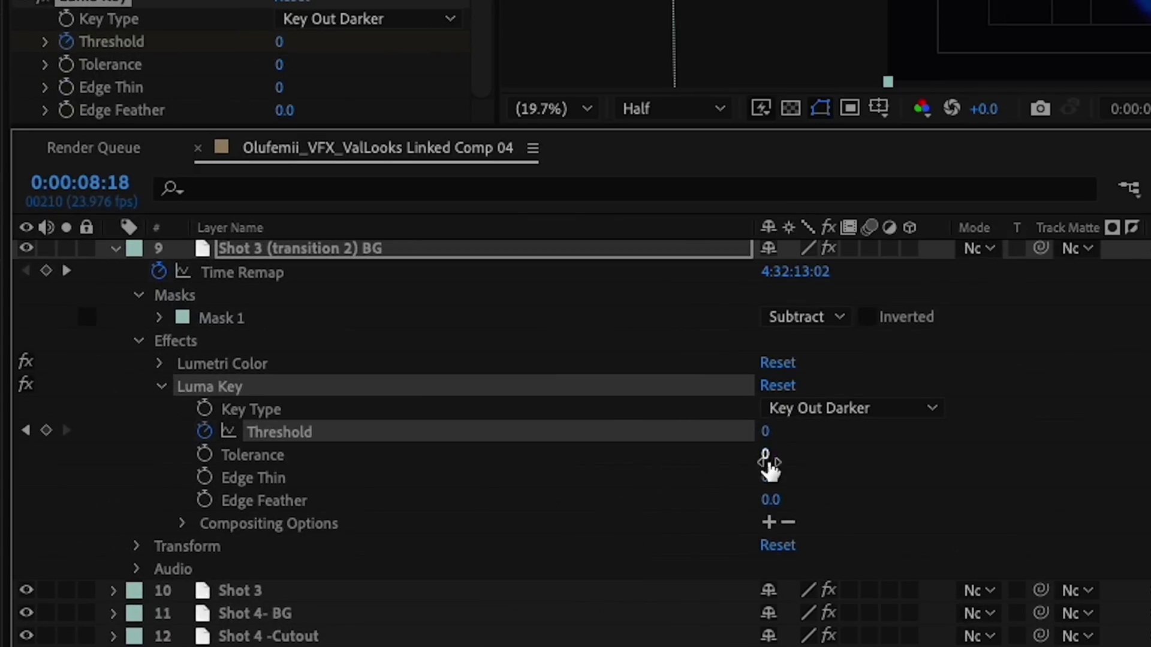
{"action": "left_click_drag", "start_coordinate": [769, 437], "coordinate": [822, 431]}
{"action": "left_click_drag", "start_coordinate": [821, 432], "coordinate": [880, 431]}
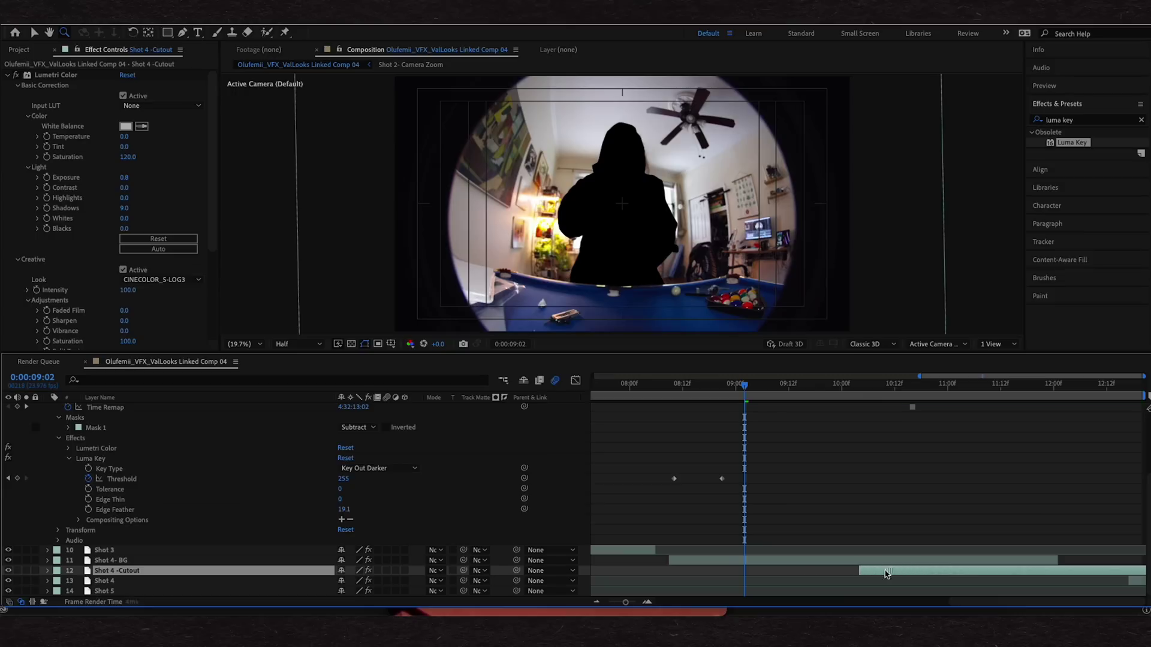
Slide Shot 4 -Cutout earlier to start at 0:00:09:02, and scrub through the transition
{"action": "left_click_drag", "start_coordinate": [777, 576], "coordinate": [776, 574]}
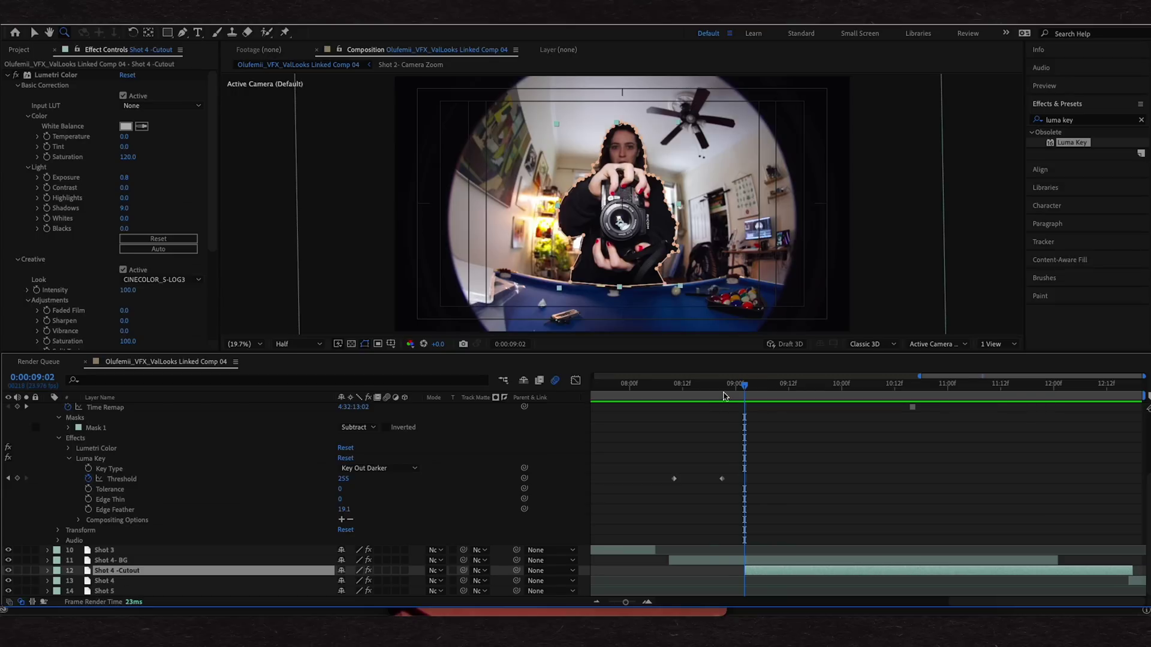
{"action": "left_click_drag", "start_coordinate": [724, 393], "coordinate": [632, 394]}
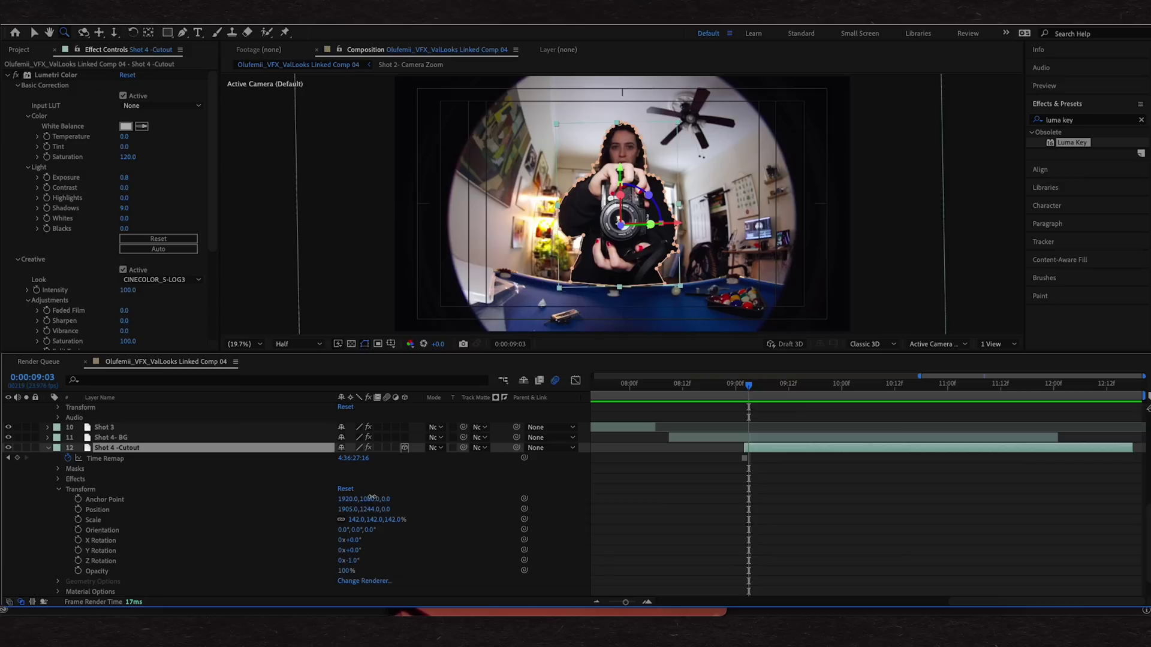
Set Shot 4 -Cutout's anchor point Y to 1554 and position Y to 1915, and keyframe its position, scale, orientation and rotations
{"action": "left_click_drag", "start_coordinate": [371, 499], "coordinate": [777, 394]}
{"action": "left_click_drag", "start_coordinate": [777, 393], "coordinate": [761, 394]}
{"action": "left_click_drag", "start_coordinate": [383, 509], "coordinate": [798, 505]}
{"action": "left_click_drag", "start_coordinate": [78, 561], "coordinate": [78, 510]}
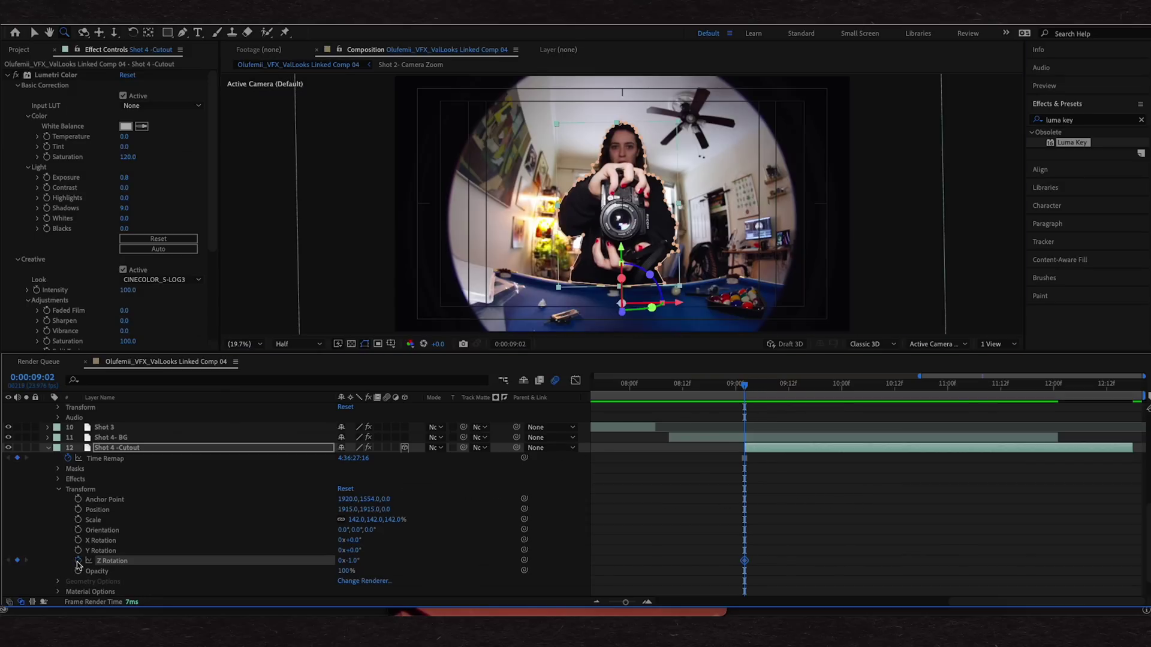
{"action": "left_click_drag", "start_coordinate": [771, 491], "coordinate": [842, 561]}
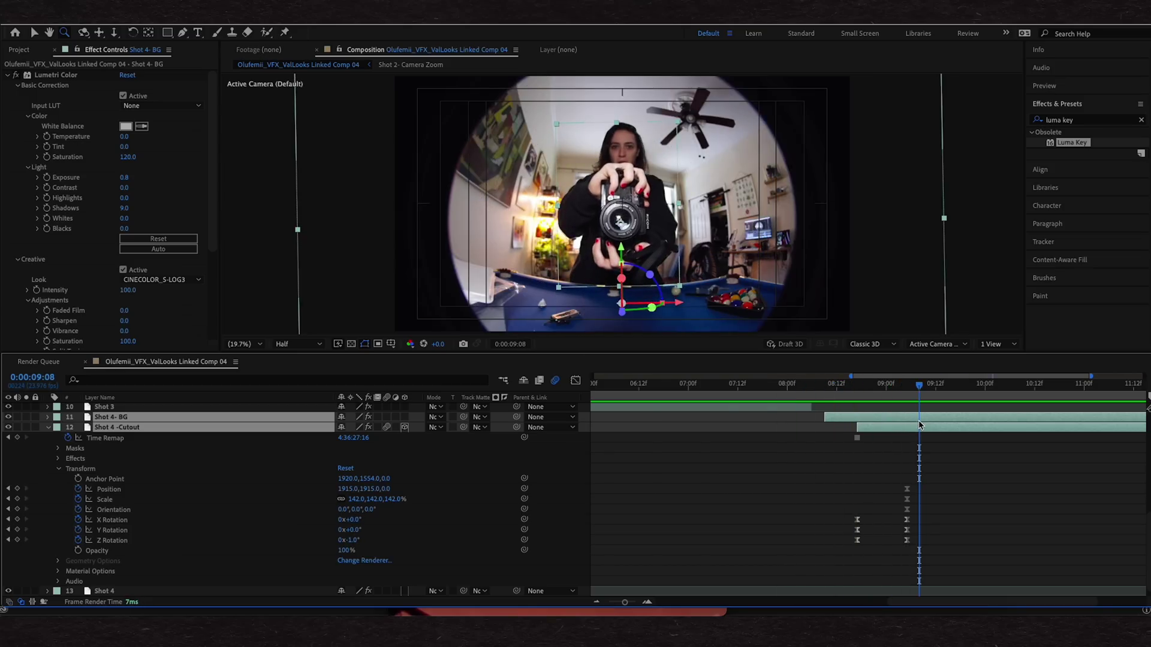
Split Shot 4- BG and Shot 4 -Cutout at 0:00:09:08 and delete the parts after the split
{"action": "left_click", "coordinate": [925, 421]}
{"action": "left_click", "coordinate": [924, 427], "text": "shift"}
{"action": "key", "text": "super+shift+d"}
{"action": "key", "text": "Delete"}
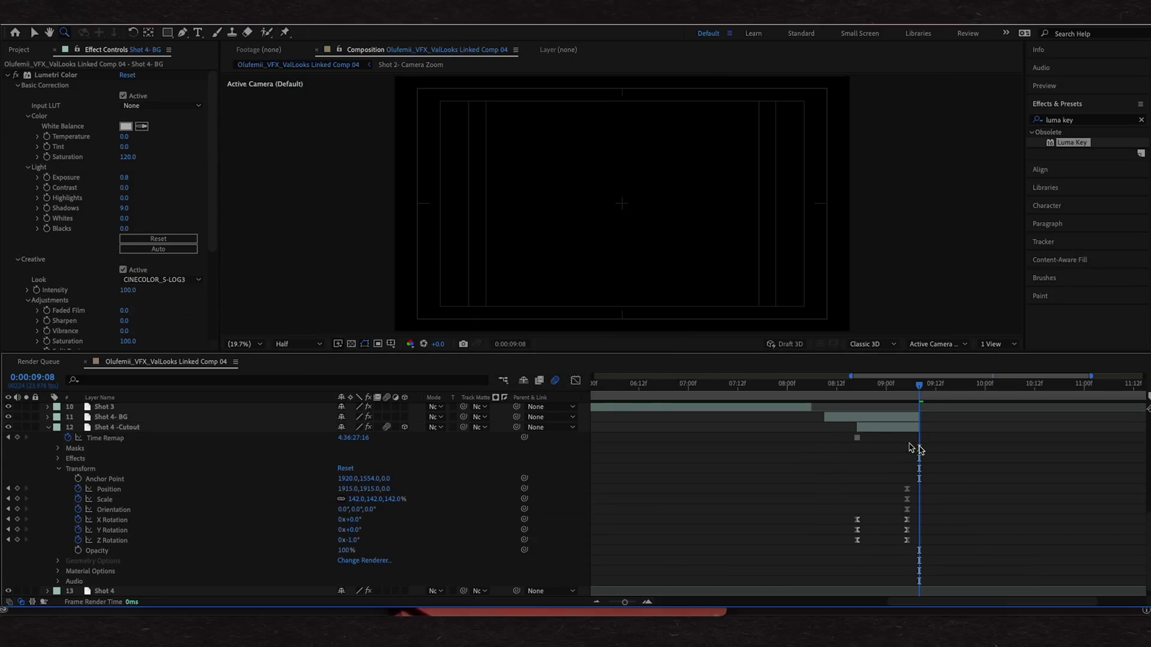
Slide Shot 4 earlier so it follows directly after the trimmed Shot 4- BG and Shot 4 -Cutout layers
{"action": "left_click_drag", "start_coordinate": [1024, 582], "coordinate": [867, 583]}
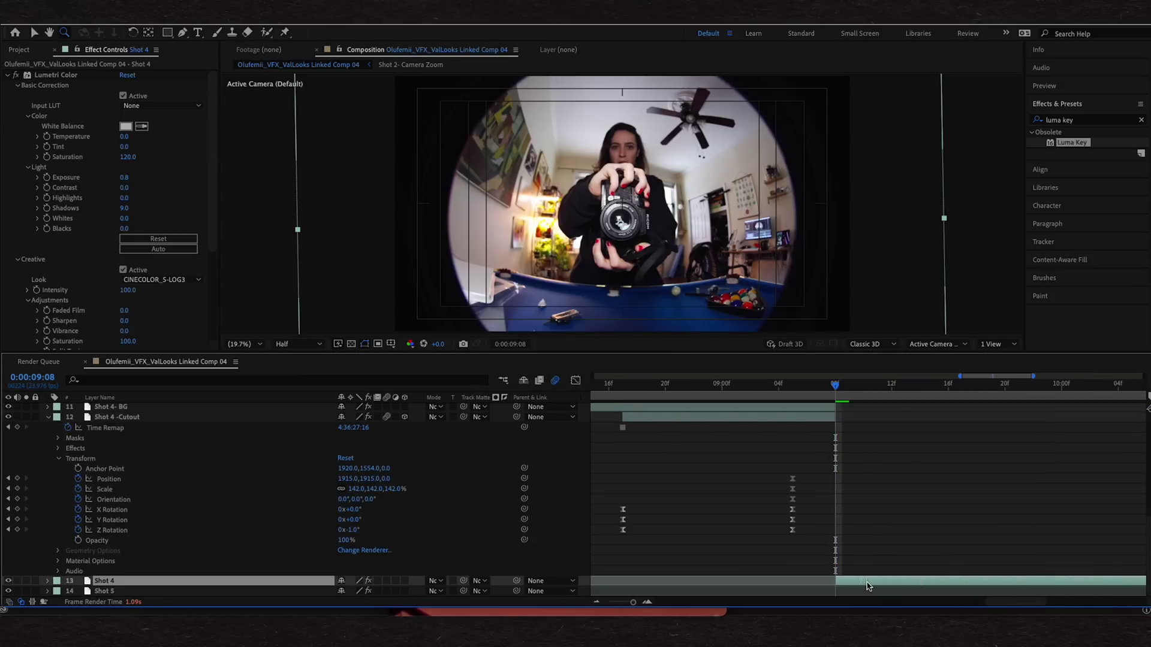
{"action": "key", "text": "minus"}
{"action": "key", "text": "minus"}
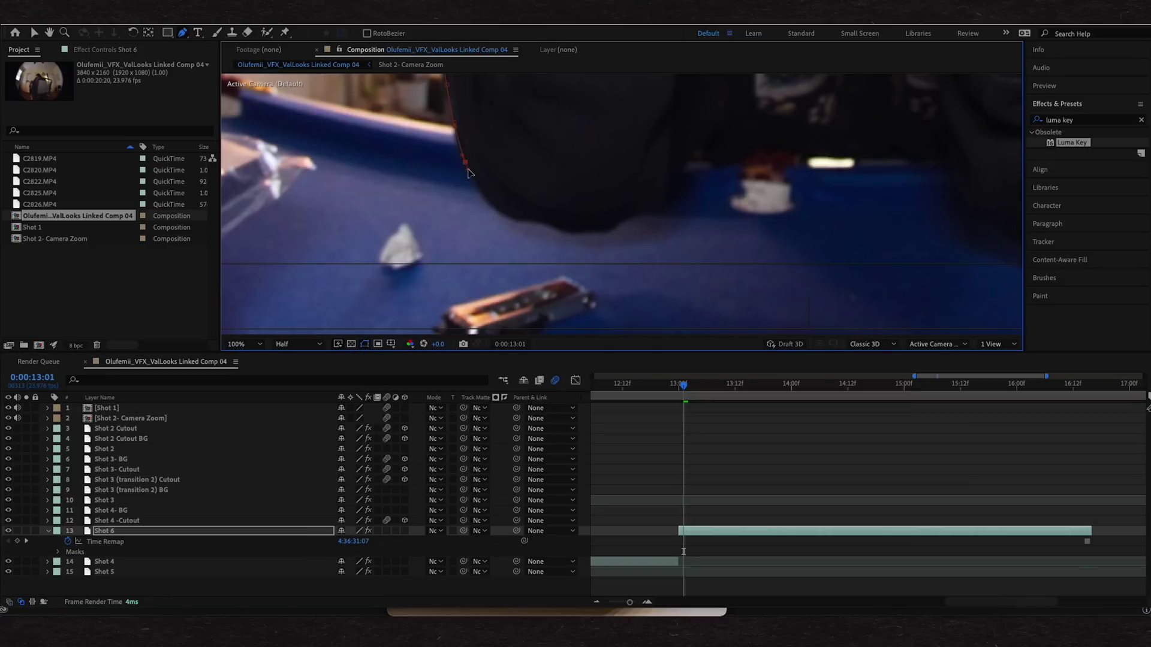
Draw a Pen tool mask around the woman holding the camera on layer 13 at 0:00:13:01
{"action": "left_click_drag", "start_coordinate": [948, 162], "coordinate": [724, 252]}
{"action": "left_click", "coordinate": [704, 193]}
{"action": "left_click_drag", "start_coordinate": [632, 102], "coordinate": [635, 288]}
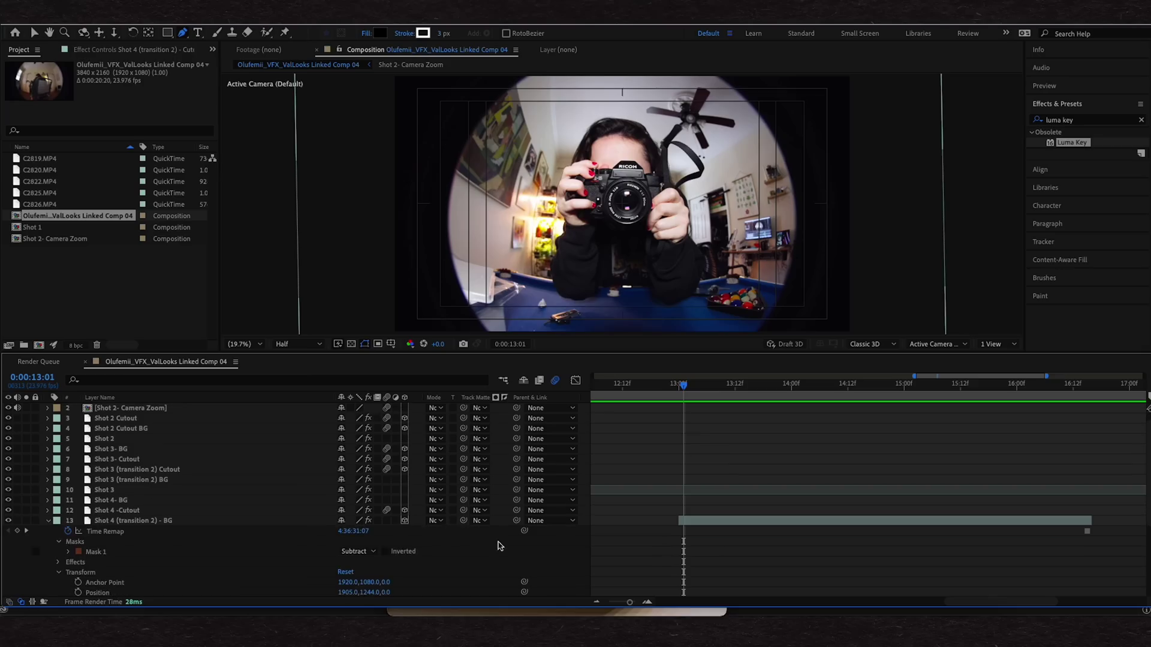
Make both Shot 4 (transition 2) - BG and Shot 4 (transition 2) - Cutout 3D layers
{"action": "left_click", "coordinate": [48, 521]}
{"action": "left_click", "coordinate": [121, 534]}
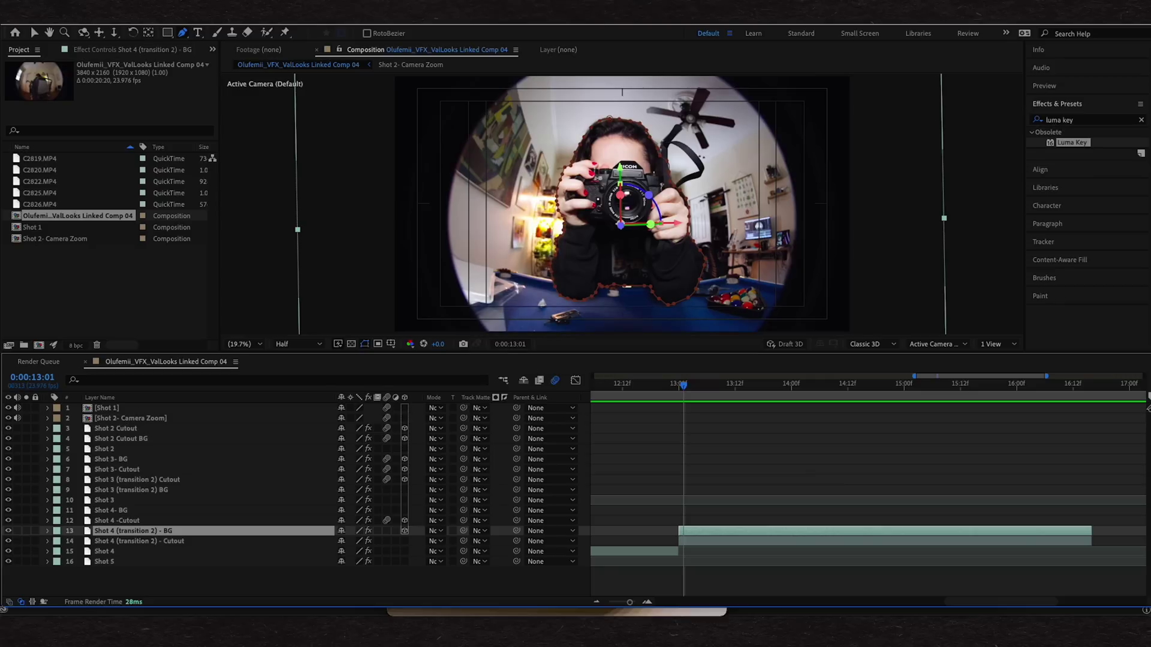
{"action": "left_click", "coordinate": [405, 530]}
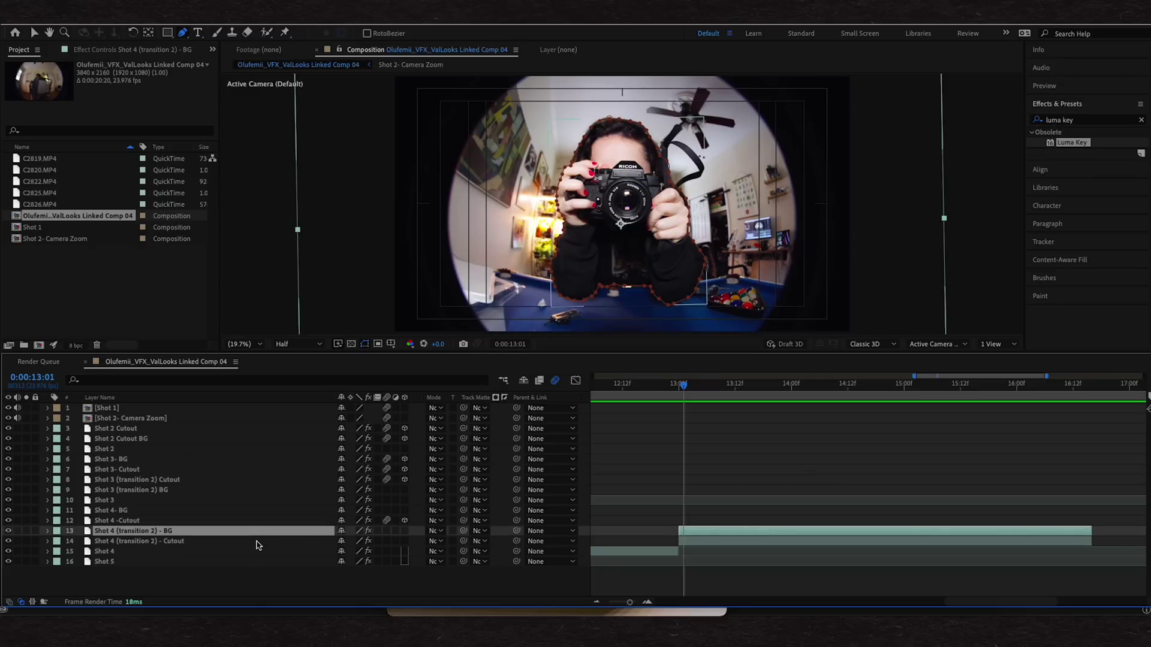
{"action": "left_click", "coordinate": [258, 543], "text": "shift"}
{"action": "left_click", "coordinate": [405, 540]}
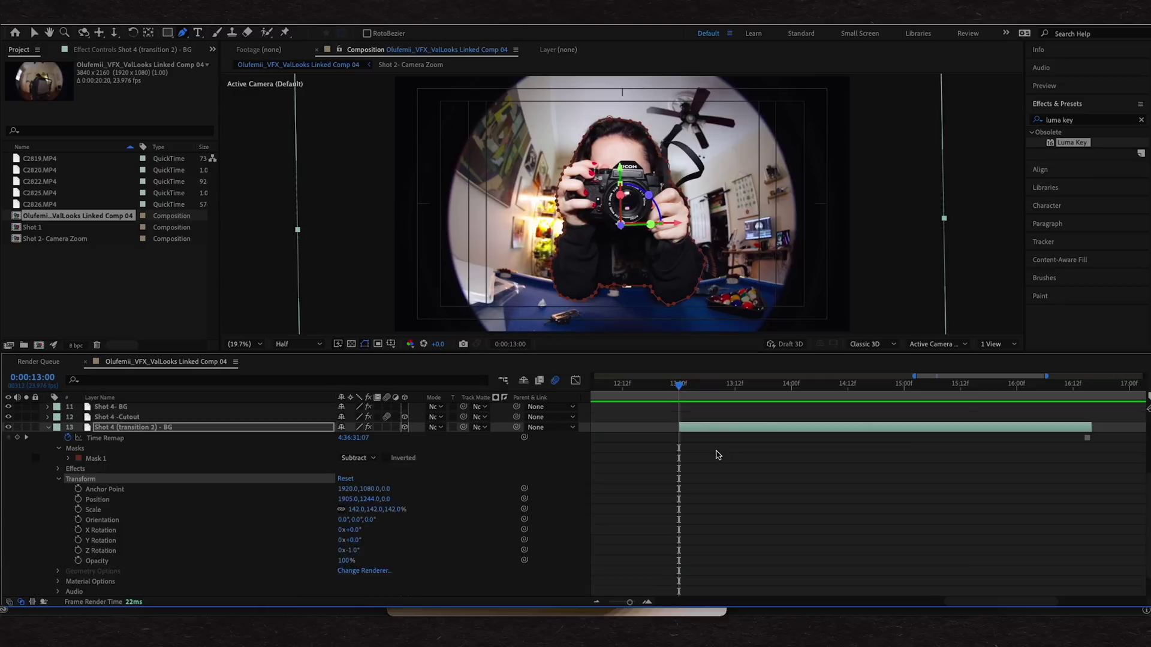
Keyframe Shot 4 (transition 2) - BG's position, scale, orientation and rotations at 0:00:13:00, and tilt it to 79° around its X axis
{"action": "scroll", "coordinate": [713, 455], "scroll_direction": "down", "scroll_amount": 2}
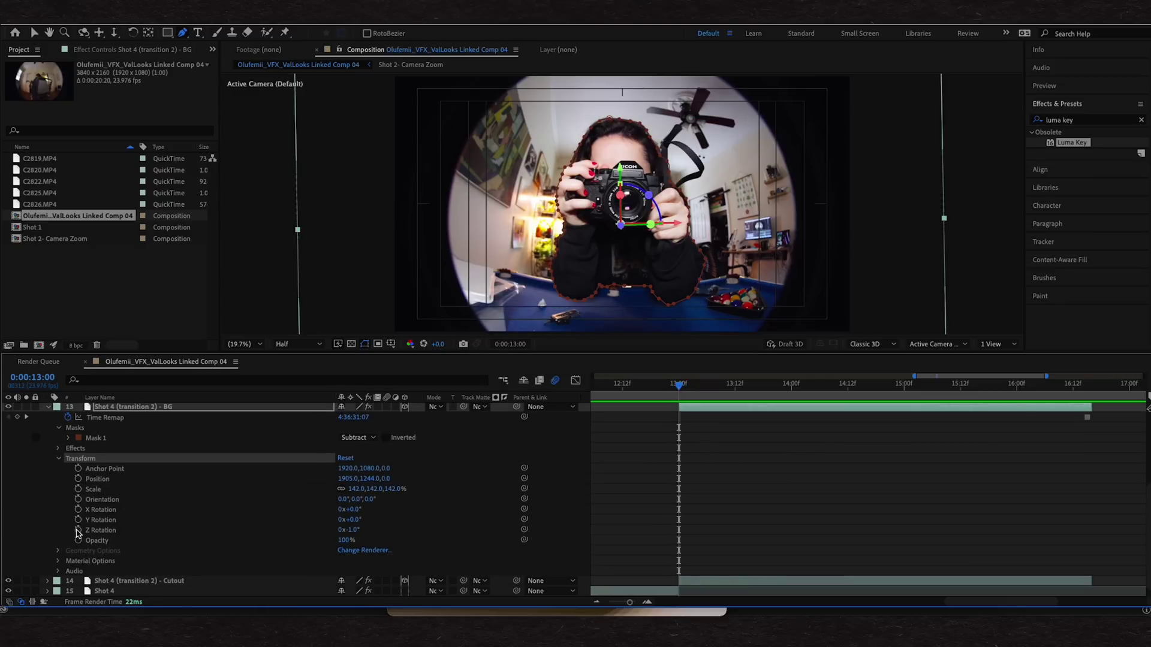
{"action": "left_click_drag", "start_coordinate": [78, 529], "coordinate": [77, 483]}
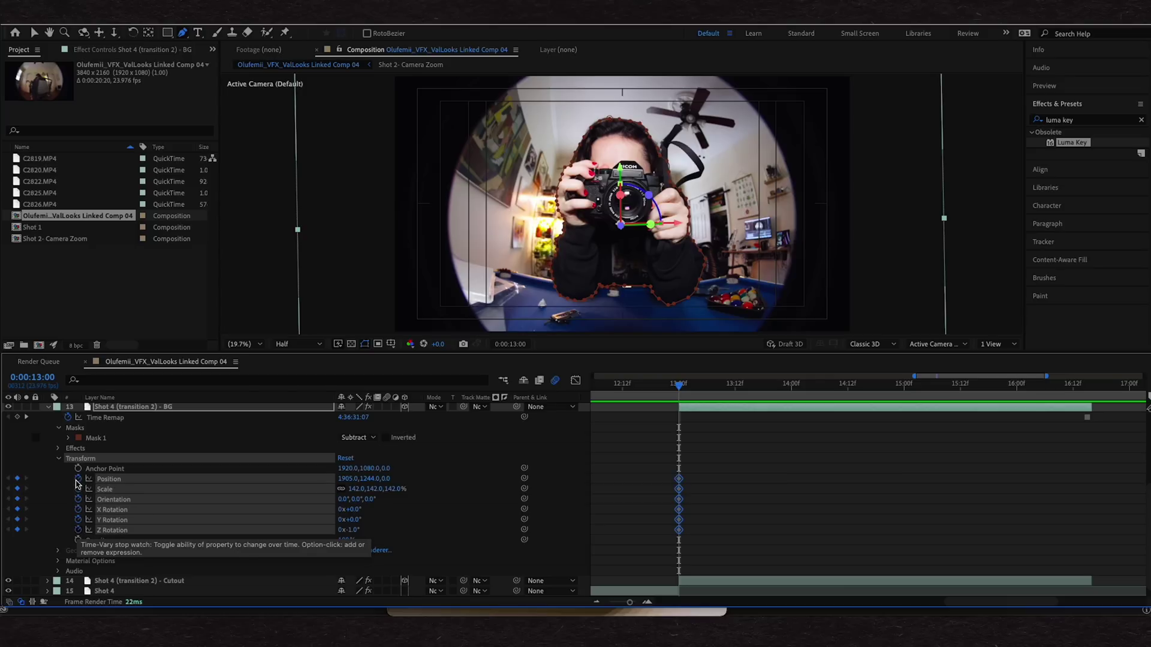
{"action": "left_click", "coordinate": [686, 395]}
{"action": "left_click_drag", "start_coordinate": [352, 509], "coordinate": [27, 482]}
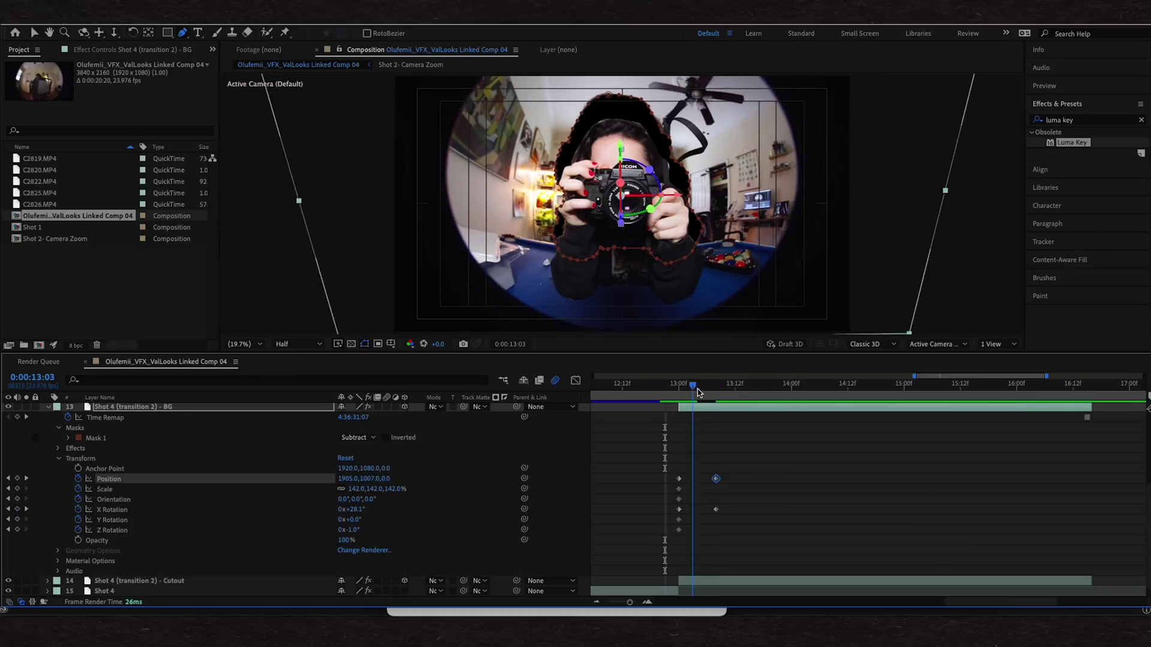
{"action": "left_click_drag", "start_coordinate": [697, 393], "coordinate": [647, 403]}
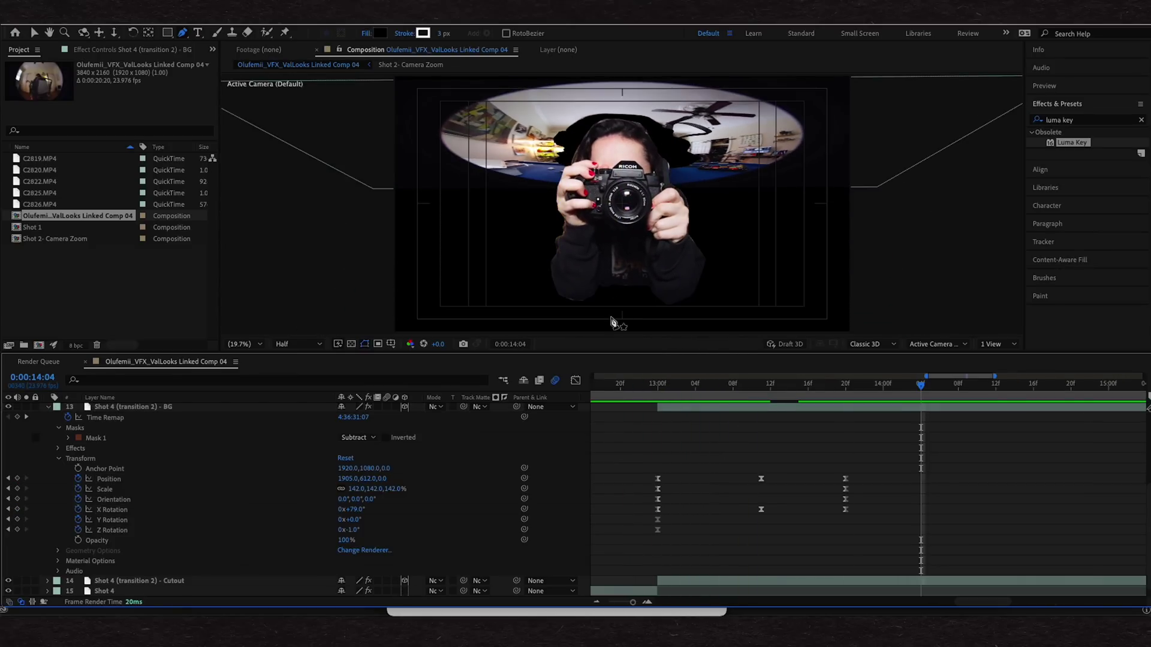
At 0:00:14:04, set Shot 4 (transition 2) - BG's Y position to 1850 and spin it around its Z axis
{"action": "left_click_drag", "start_coordinate": [373, 479], "coordinate": [983, 429]}
{"action": "left_click", "coordinate": [114, 530]}
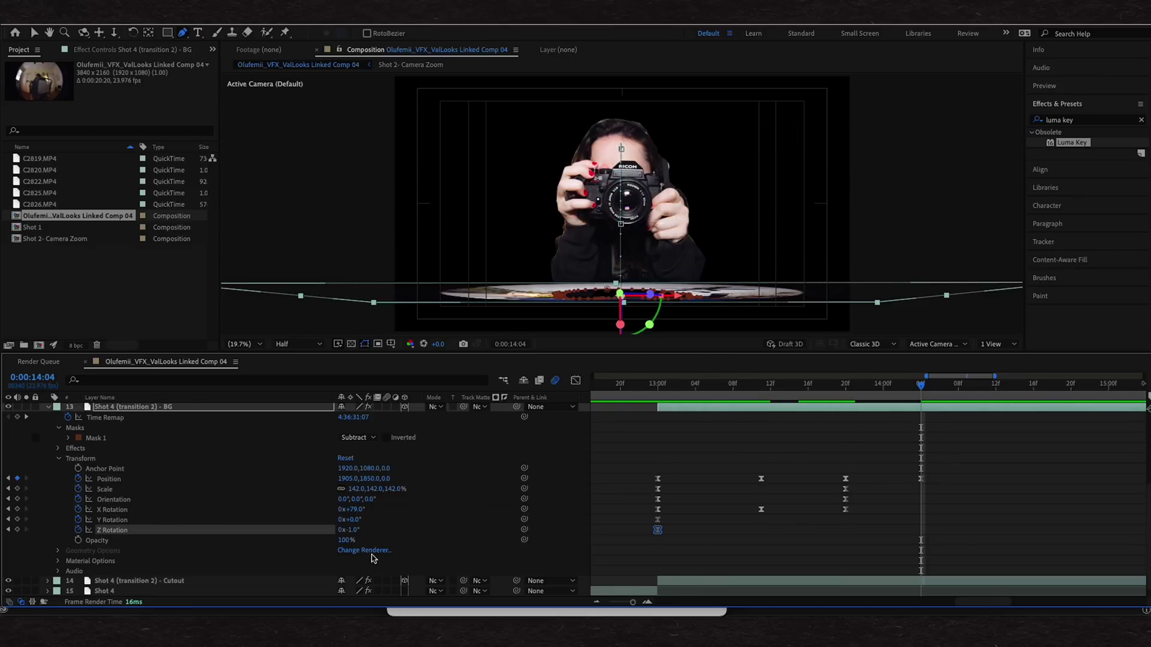
{"action": "left_click_drag", "start_coordinate": [354, 530], "coordinate": [442, 530]}
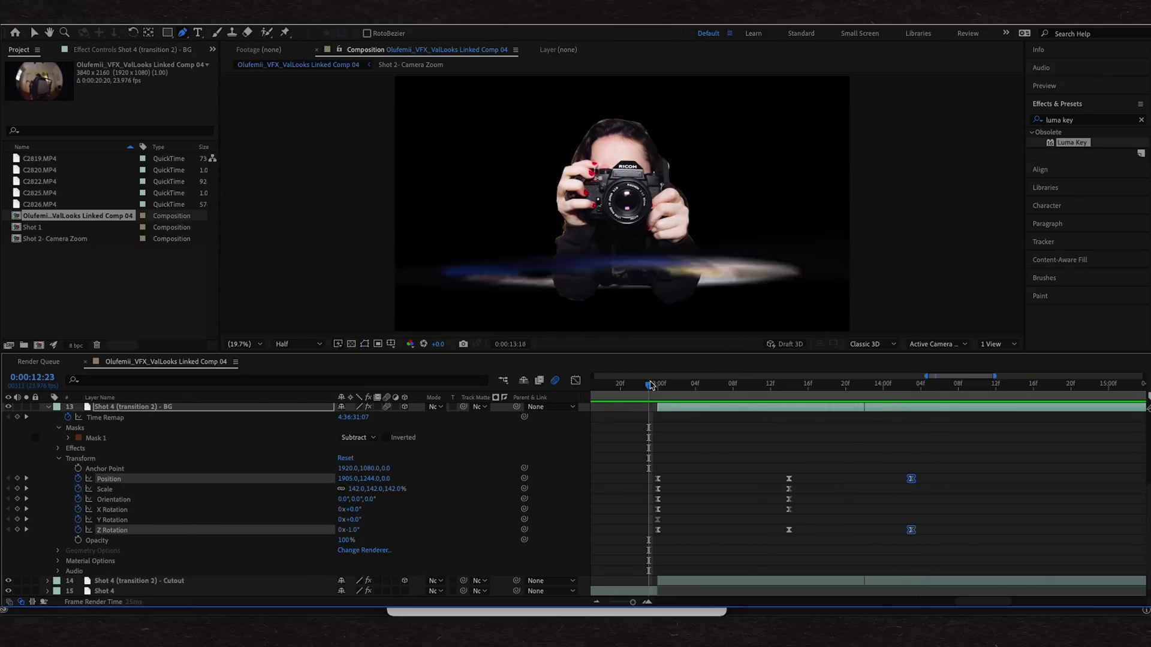
Play back the Shot 4 (transition 2) - BG motion, and check how the spinning background passes the cutout between 0:00:13:15 and 0:00:13:21
{"action": "key", "text": "space"}
{"action": "key", "text": "space"}
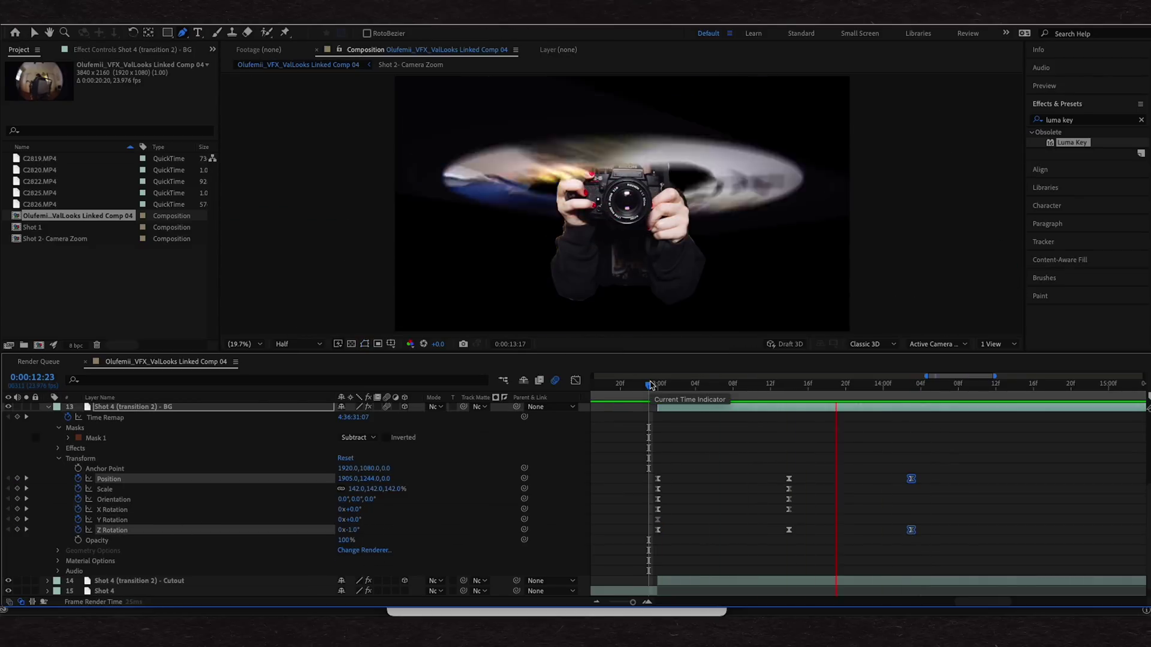
{"action": "key", "text": "space"}
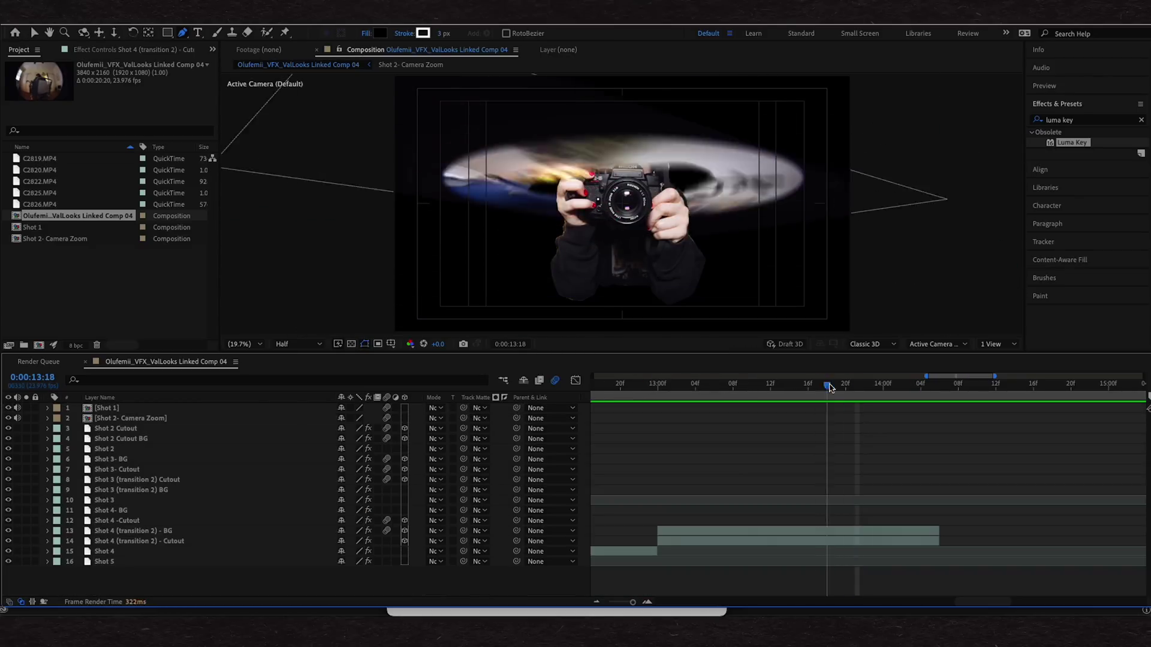
{"action": "left_click_drag", "start_coordinate": [827, 386], "coordinate": [849, 390]}
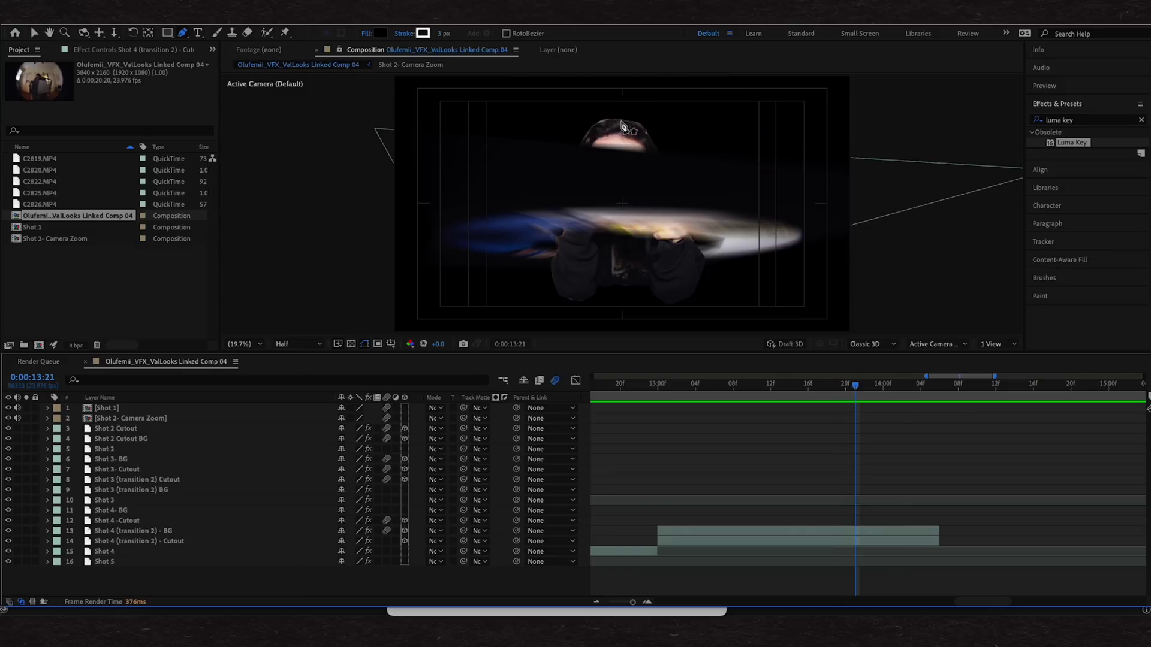
{"action": "key", "text": "Page_Up"}
{"action": "key", "text": "Page_Up"}
{"action": "key", "text": "Page_Up"}
{"action": "key", "text": "Page_Up"}
{"action": "key", "text": "Page_Up"}
{"action": "key", "text": "Page_Up"}
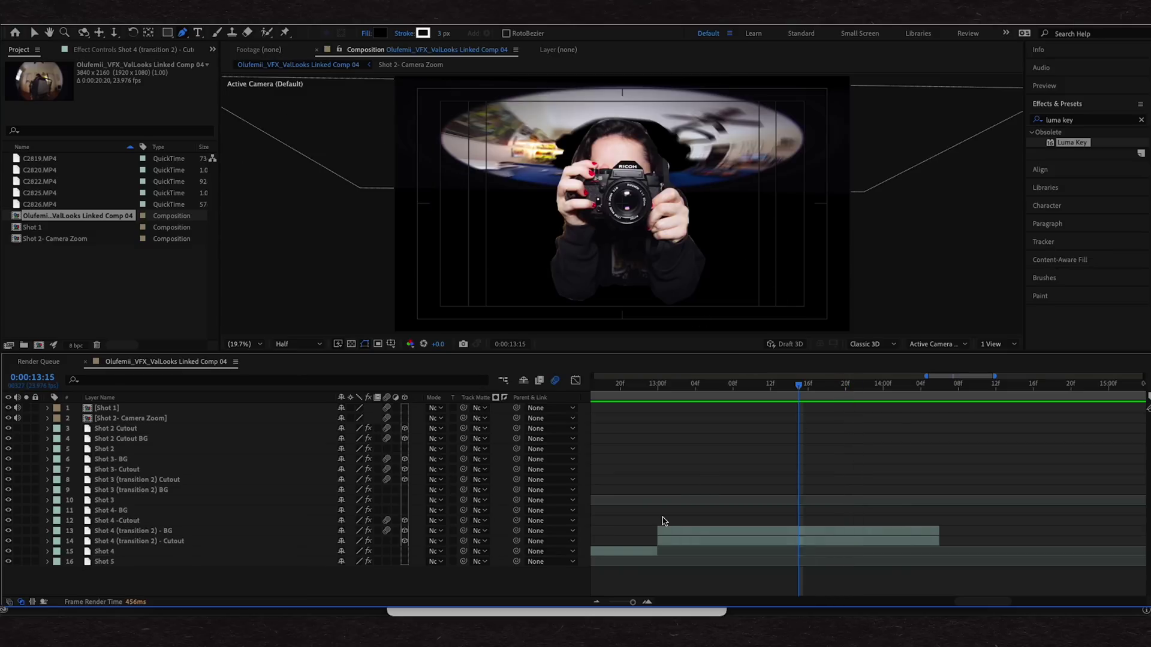
Draw a second mask around the lower part of Shot 4 (transition 2) - Cutout and set its mode to Intersect
{"action": "left_click", "coordinate": [190, 542]}
{"action": "left_click", "coordinate": [542, 147]}
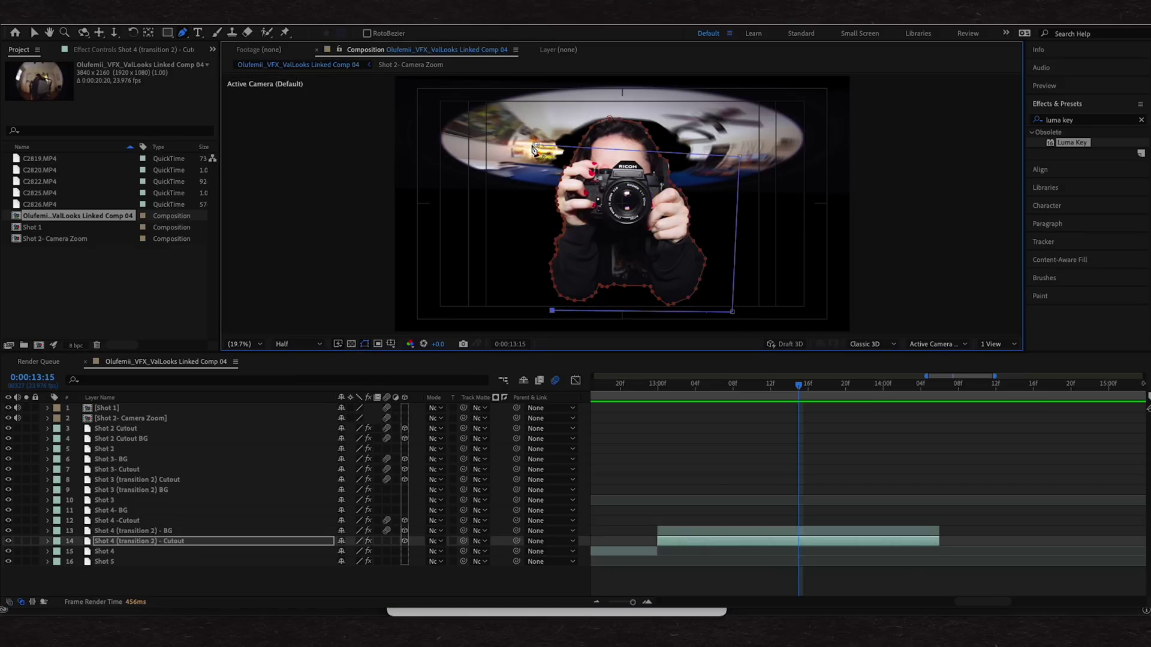
{"action": "left_click", "coordinate": [284, 522]}
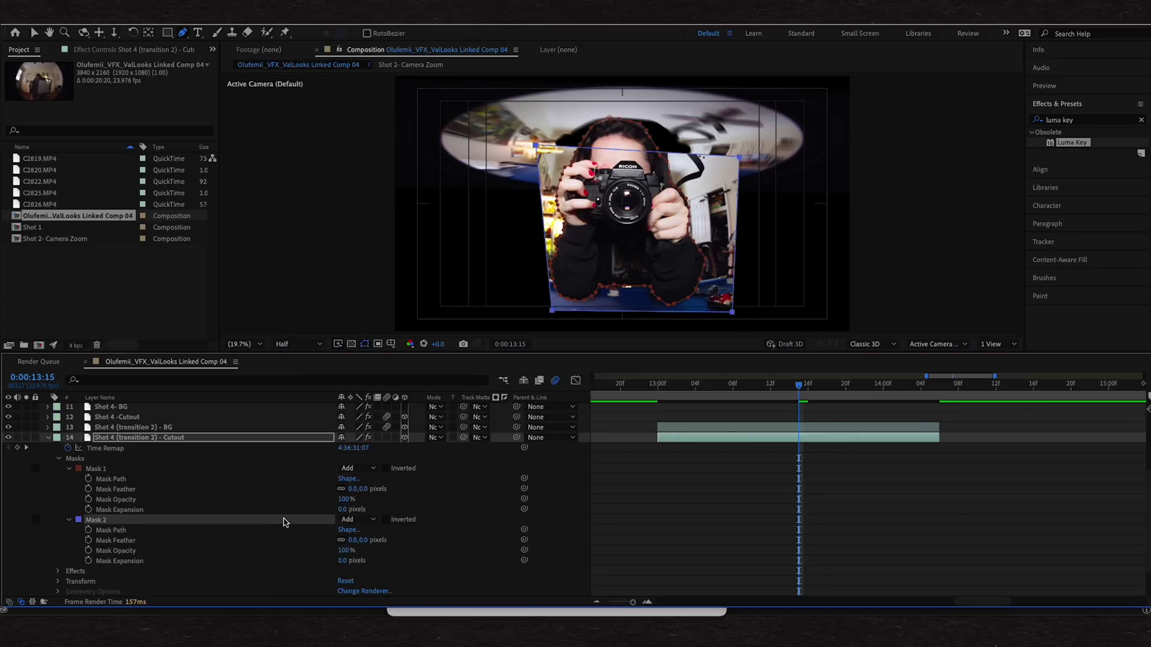
{"action": "left_click", "coordinate": [372, 519]}
{"action": "left_click", "coordinate": [387, 566]}
{"action": "mouse_move", "coordinate": [535, 145]}
{"action": "left_mouse_down"}
{"action": "mouse_move", "coordinate": [533, 326]}
{"action": "mouse_move", "coordinate": [535, 145]}
{"action": "left_mouse_up"}
Keyframe Mask 2's path at 0:00:13:17, and at 0:00:14:01 lower its upper edge to the cutout's base
{"action": "left_click_drag", "start_coordinate": [801, 390], "coordinate": [820, 411]}
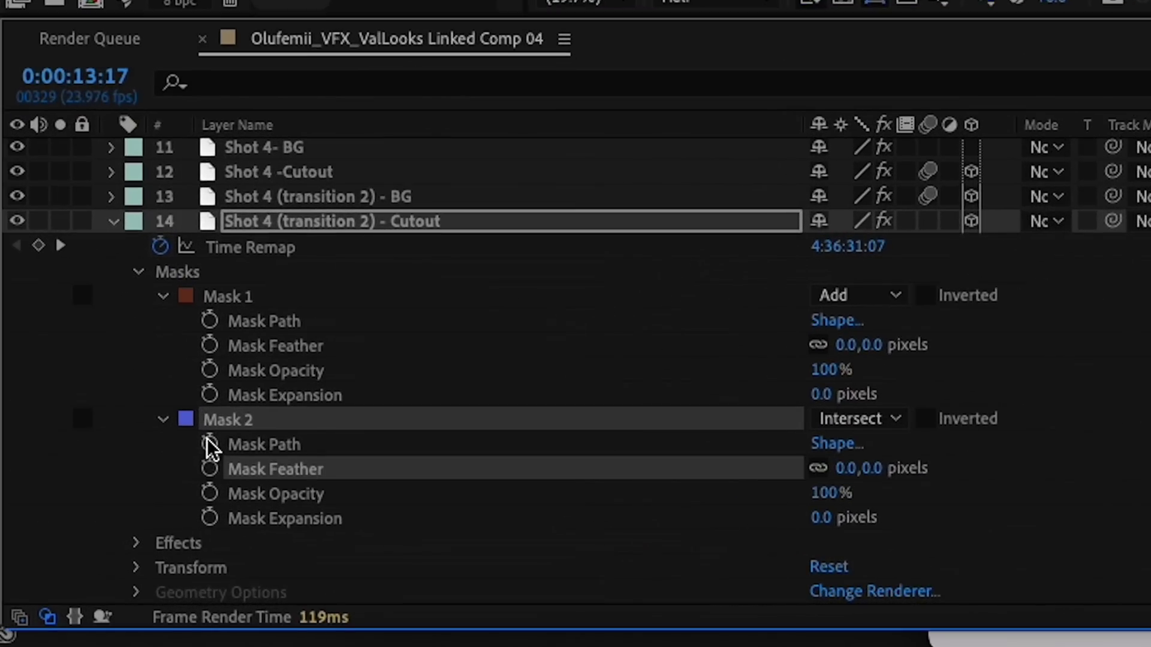
{"action": "left_click", "coordinate": [209, 444]}
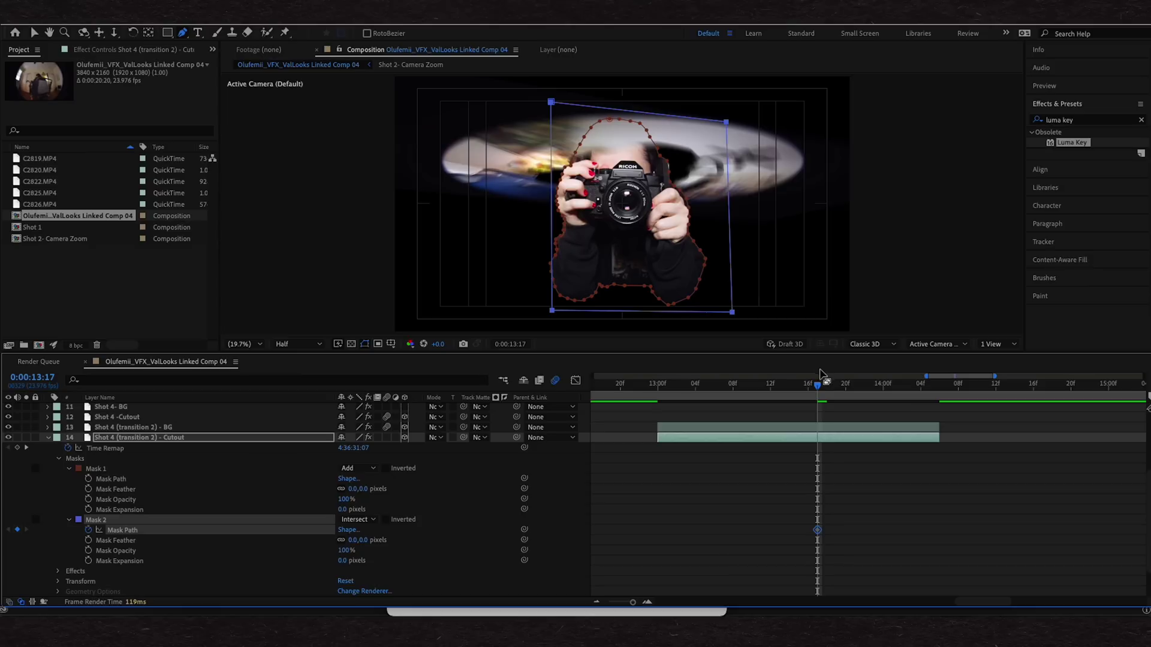
{"action": "left_click_drag", "start_coordinate": [819, 385], "coordinate": [891, 397]}
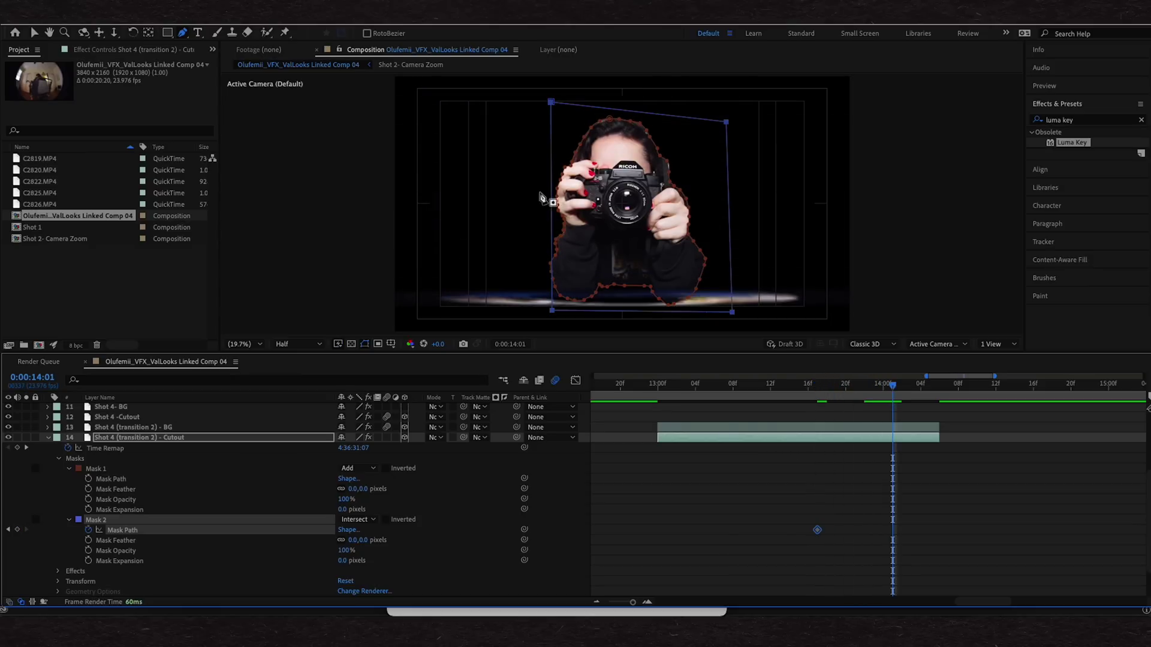
{"action": "left_click", "coordinate": [182, 542]}
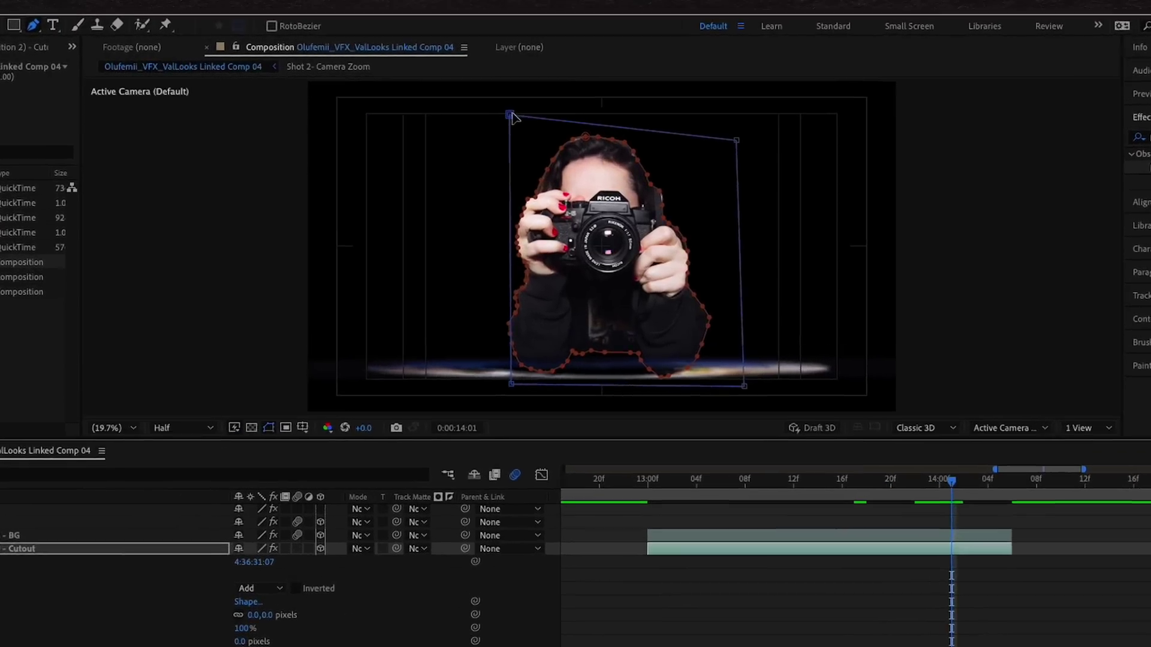
{"action": "left_click_drag", "start_coordinate": [550, 102], "coordinate": [547, 298]}
{"action": "left_click_drag", "start_coordinate": [746, 162], "coordinate": [730, 452]}
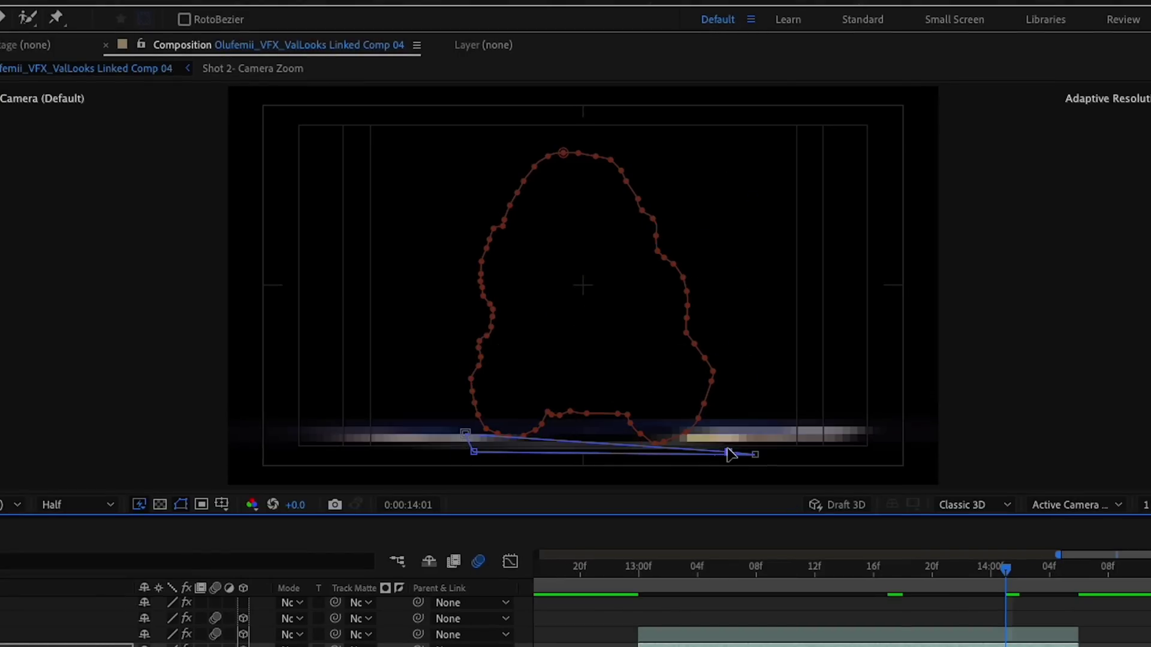
{"action": "left_click", "coordinate": [878, 566]}
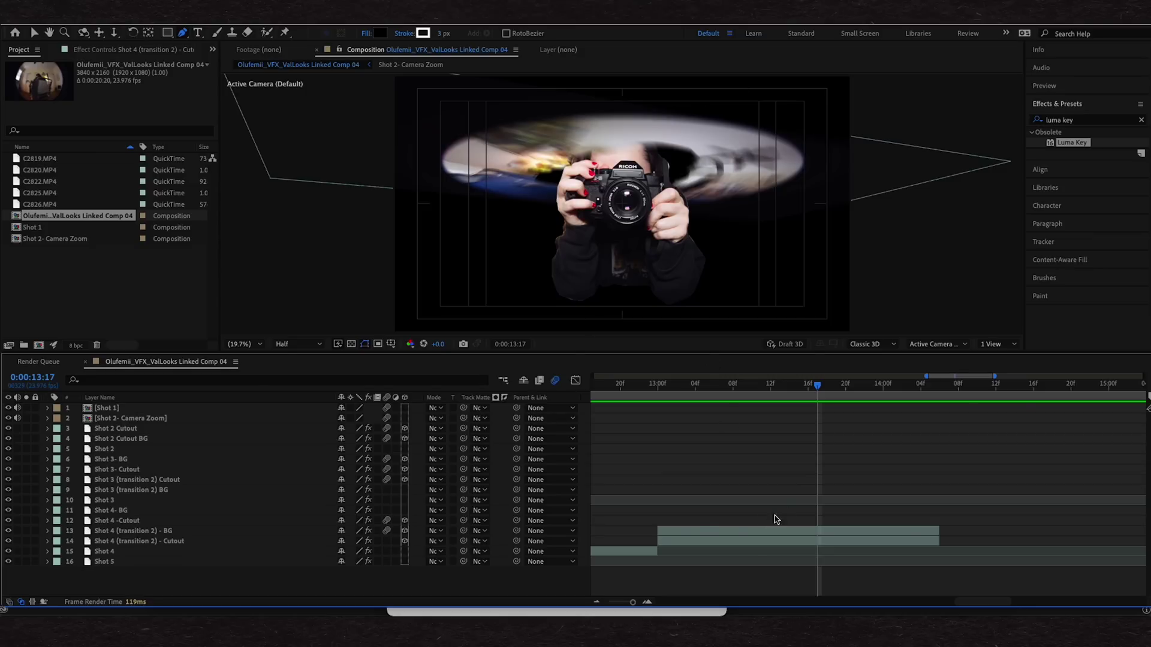
Move the Shot 5- Cutout layer earlier so that it overlaps the end of the Shot 4 (transition 2) layers
{"action": "scroll", "coordinate": [694, 525], "scroll_direction": "down", "scroll_amount": 3}
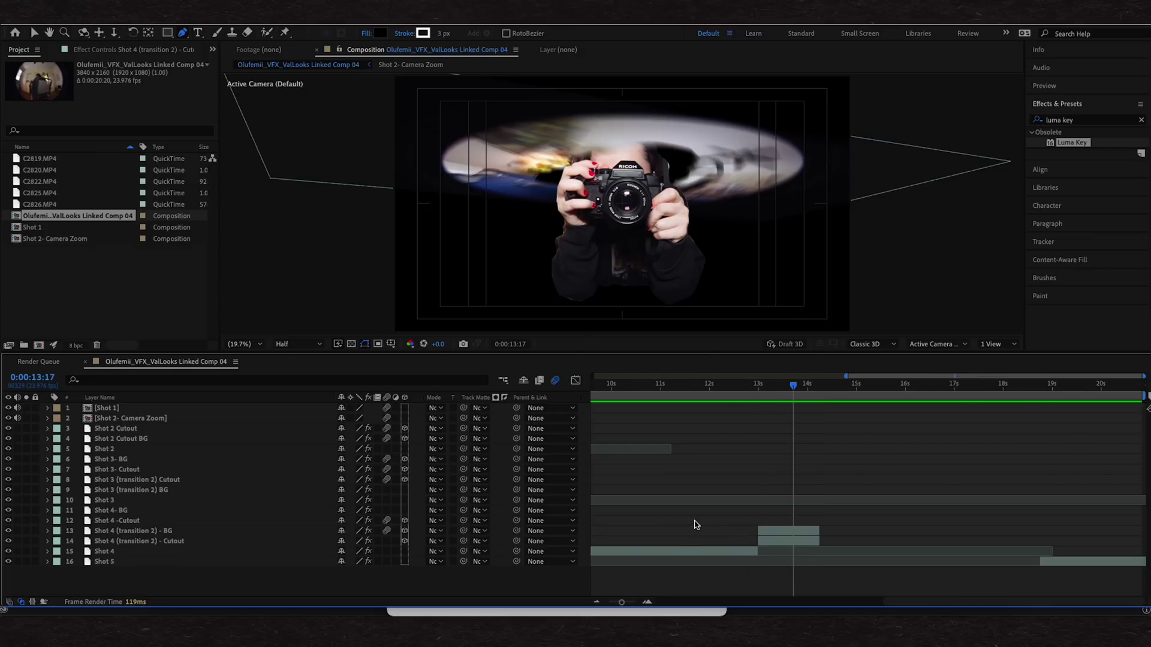
{"action": "left_click", "coordinate": [1044, 390]}
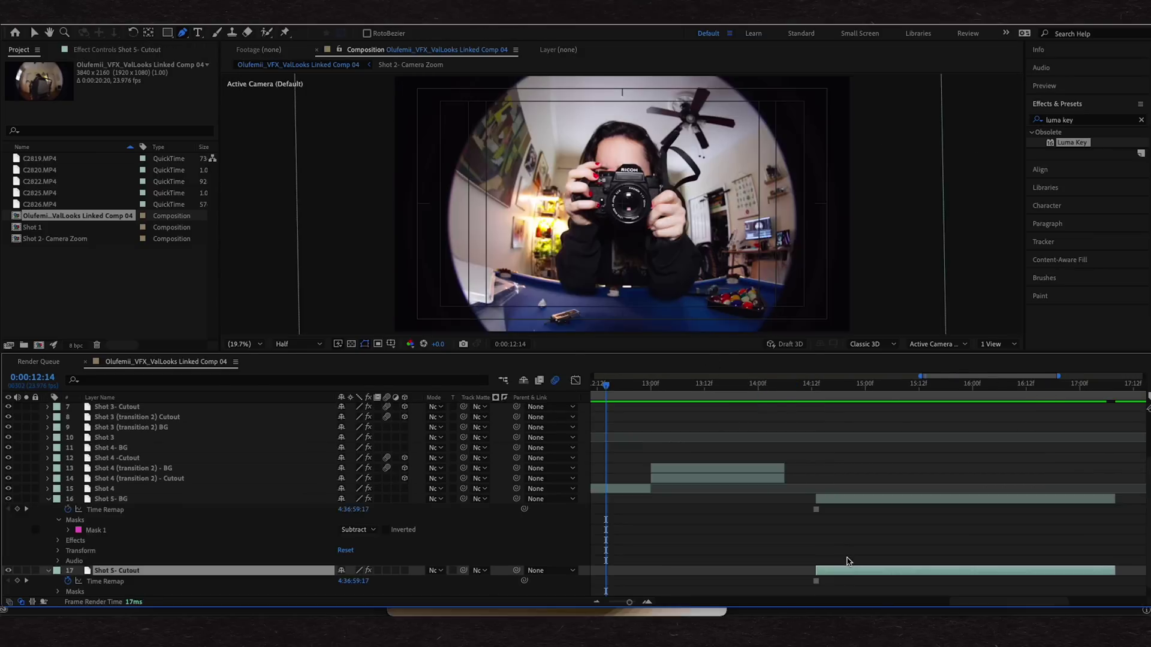
{"action": "left_click_drag", "start_coordinate": [875, 569], "coordinate": [788, 564]}
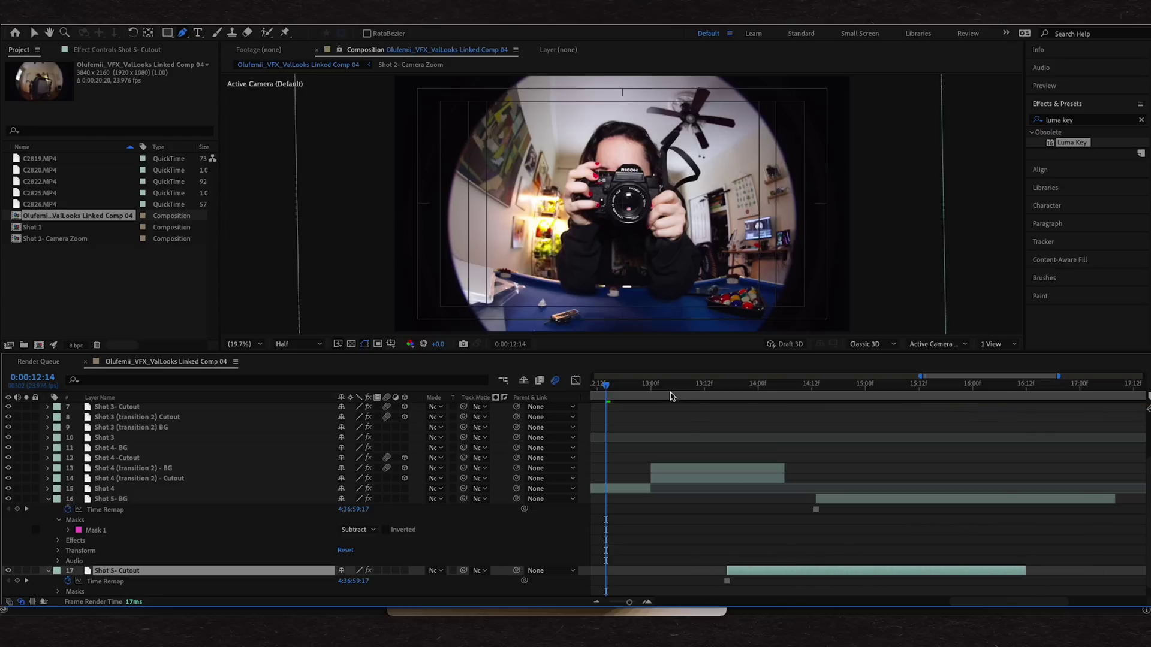
{"action": "left_click_drag", "start_coordinate": [669, 392], "coordinate": [758, 403]}
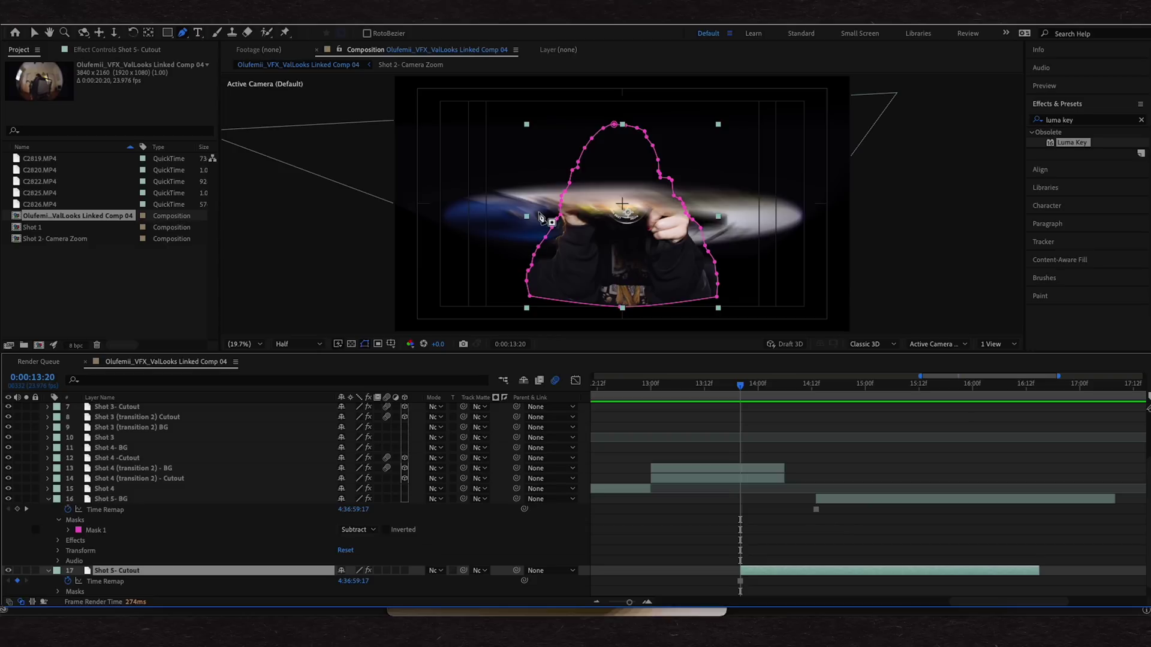
At 0:00:13:20, draw a second mask over the lower body of Shot 5- Cutout and set its mode to Subtract
{"action": "left_click", "coordinate": [539, 211]}
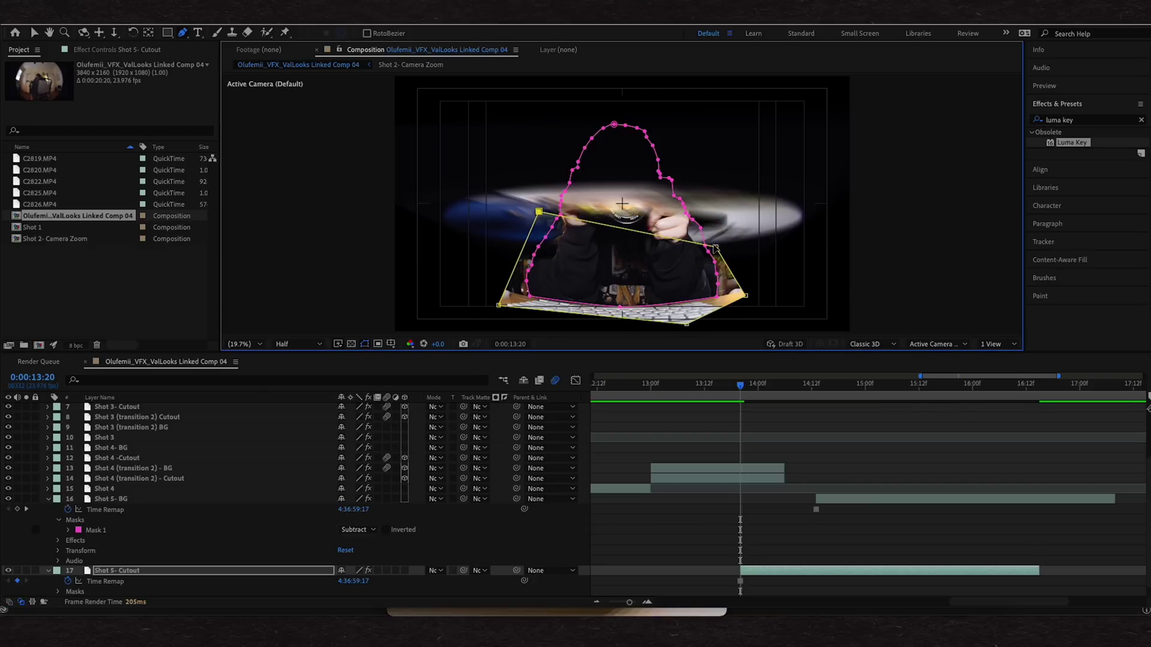
{"action": "left_click_drag", "start_coordinate": [715, 247], "coordinate": [710, 203]}
{"action": "scroll", "coordinate": [759, 477], "scroll_direction": "down", "scroll_amount": 1}
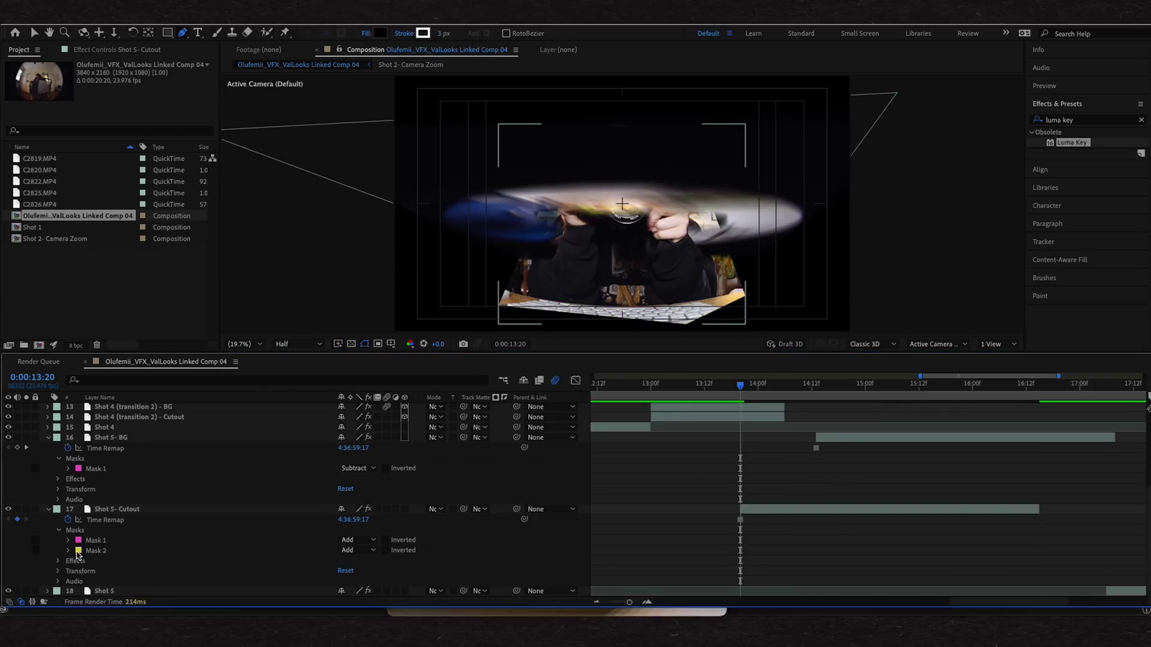
{"action": "left_click", "coordinate": [67, 549]}
{"action": "left_click", "coordinate": [352, 549]}
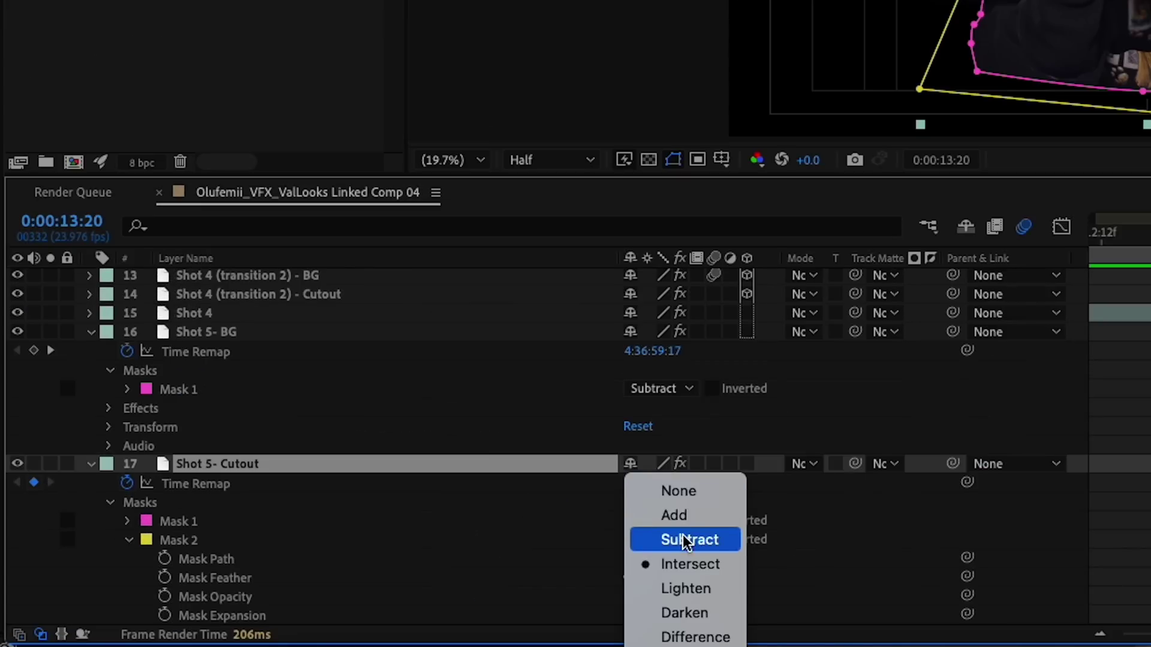
{"action": "left_click", "coordinate": [670, 541]}
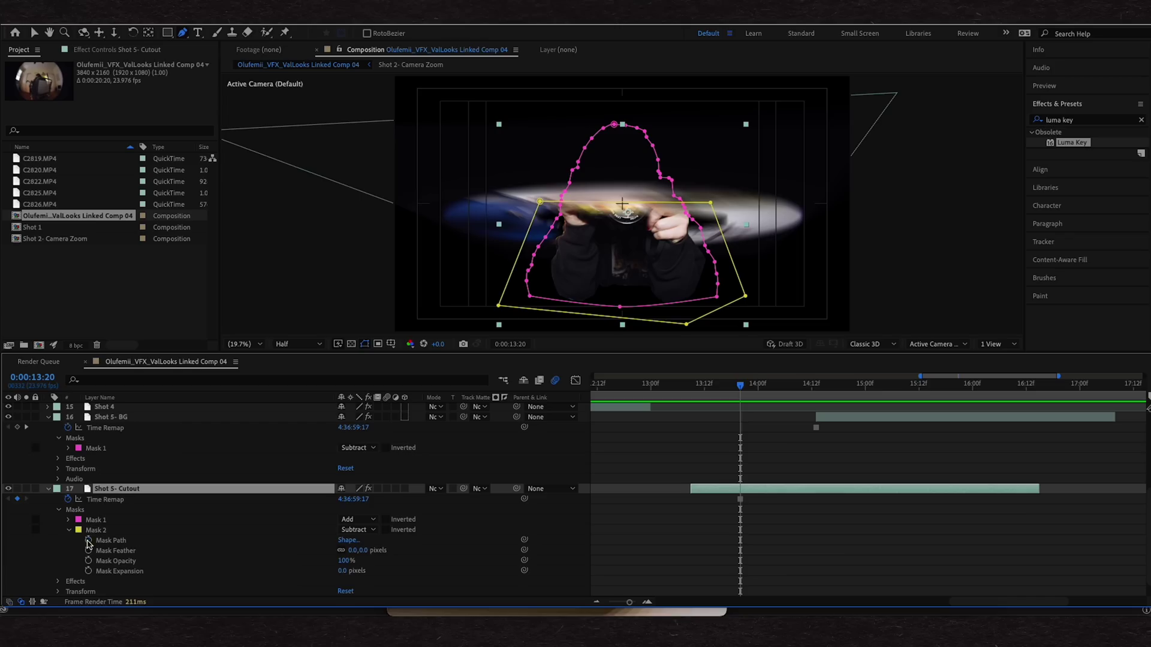
Keyframe Shot 5- Cutout's Mask 2 path at 0:00:13:20, and at 0:00:14:03 lower its upper edge beneath the cutout
{"action": "left_click", "coordinate": [88, 541]}
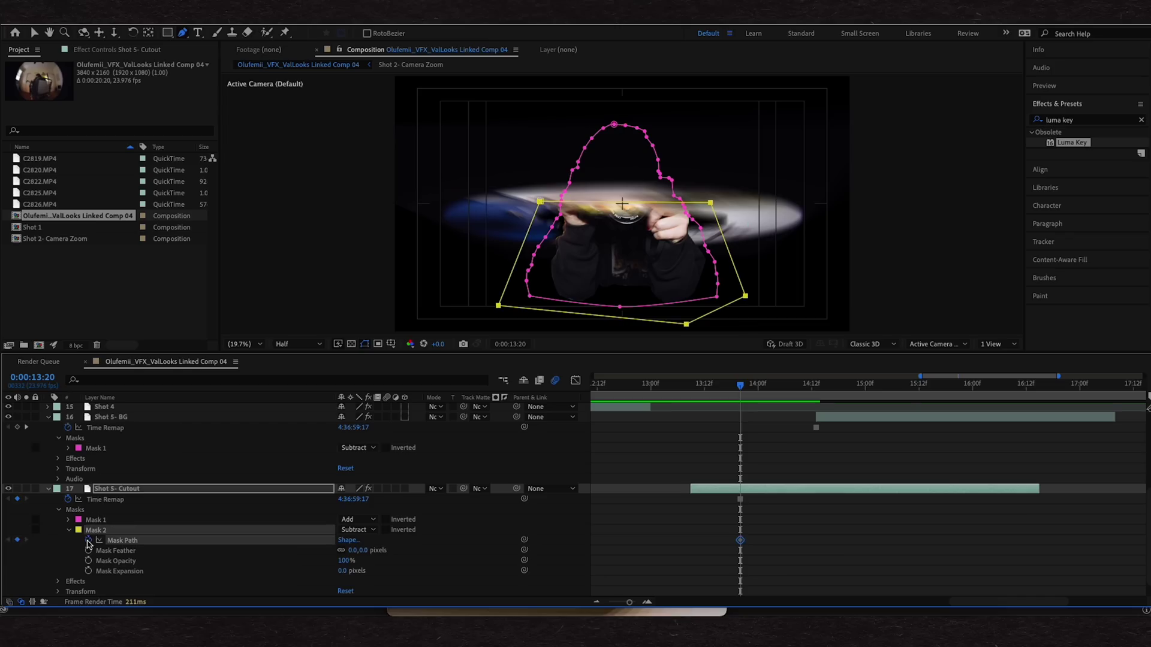
{"action": "left_click_drag", "start_coordinate": [741, 388], "coordinate": [773, 388]}
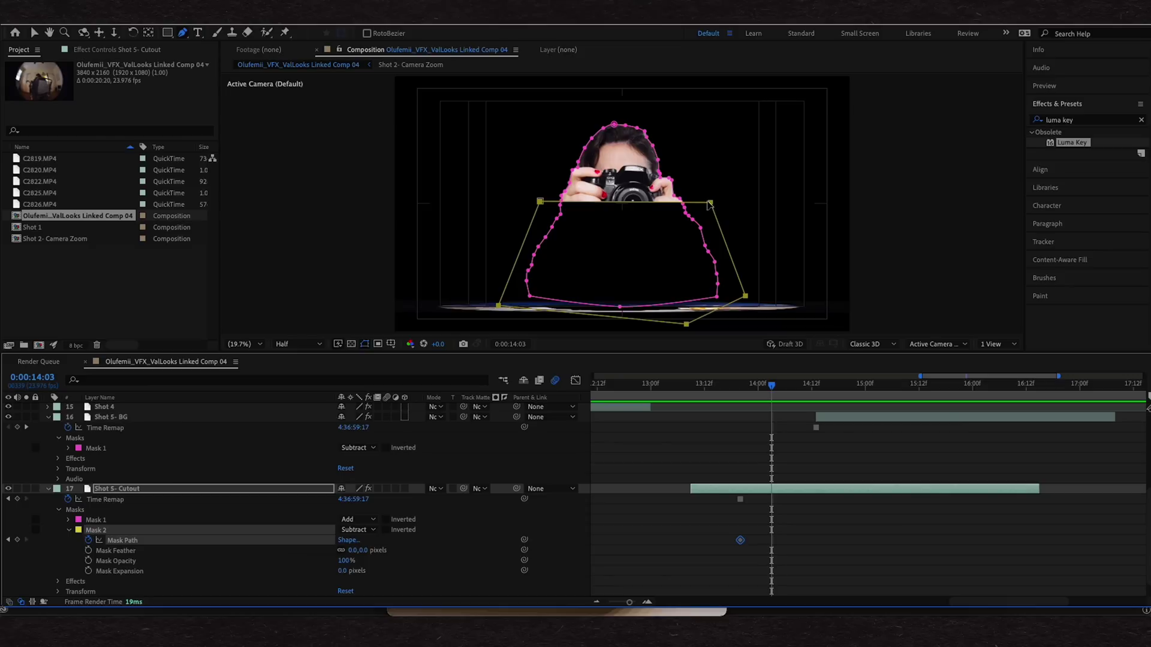
{"action": "left_click_drag", "start_coordinate": [709, 204], "coordinate": [716, 317]}
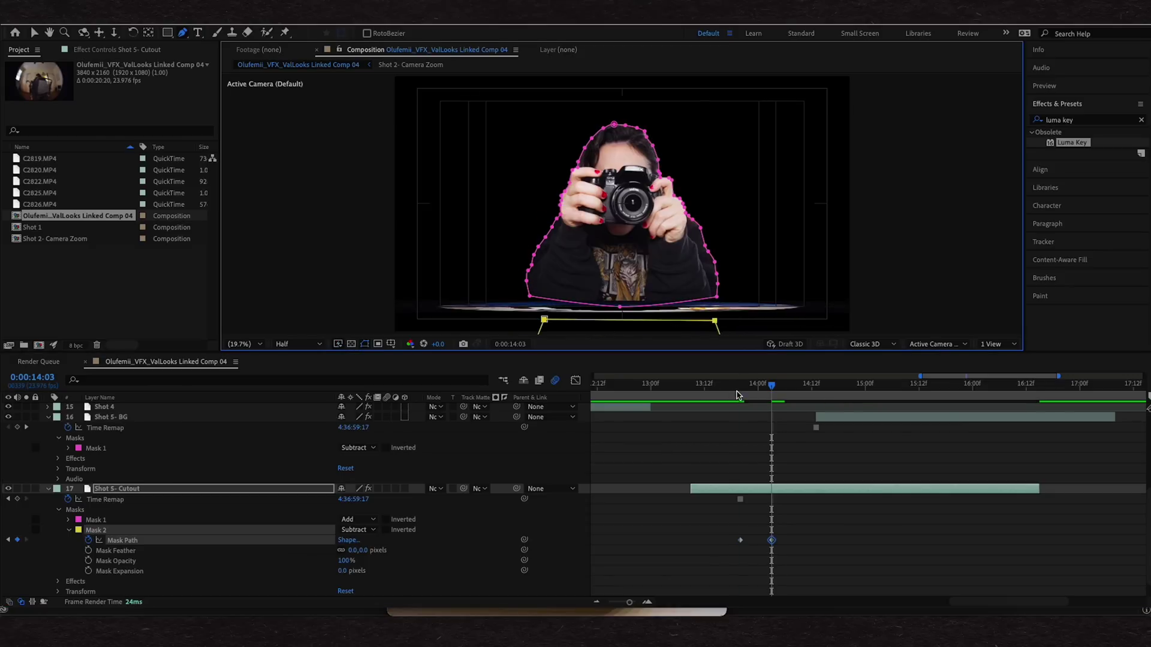
{"action": "left_click_drag", "start_coordinate": [709, 387], "coordinate": [751, 393]}
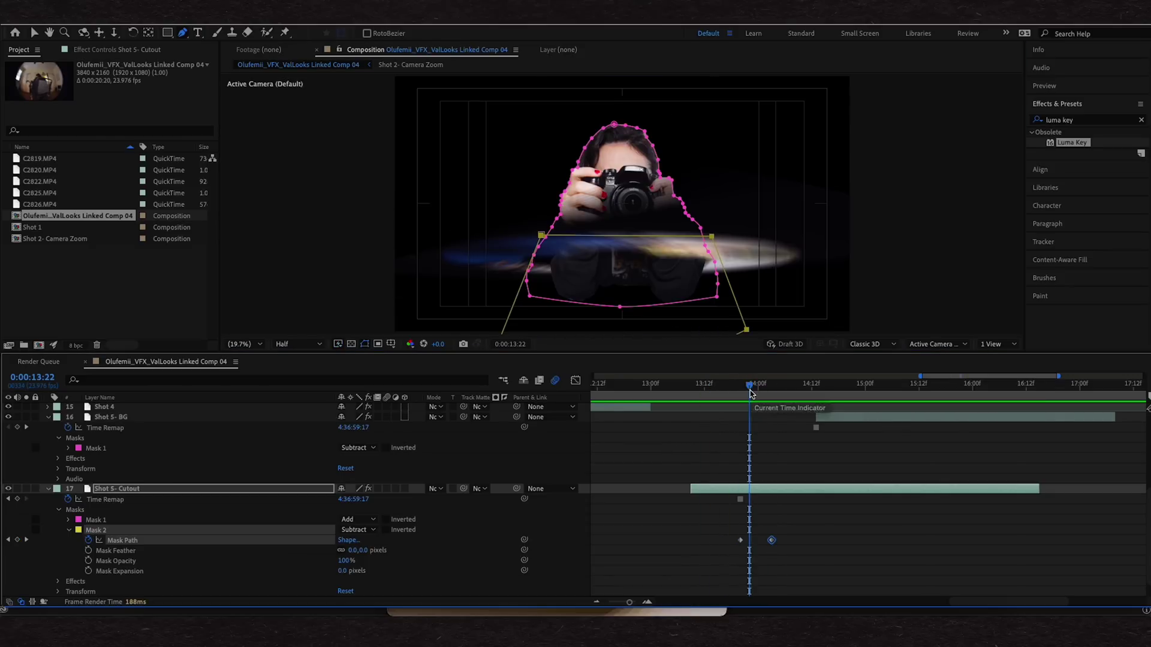
{"action": "left_click", "coordinate": [769, 550]}
{"action": "left_click_drag", "start_coordinate": [793, 393], "coordinate": [717, 385]}
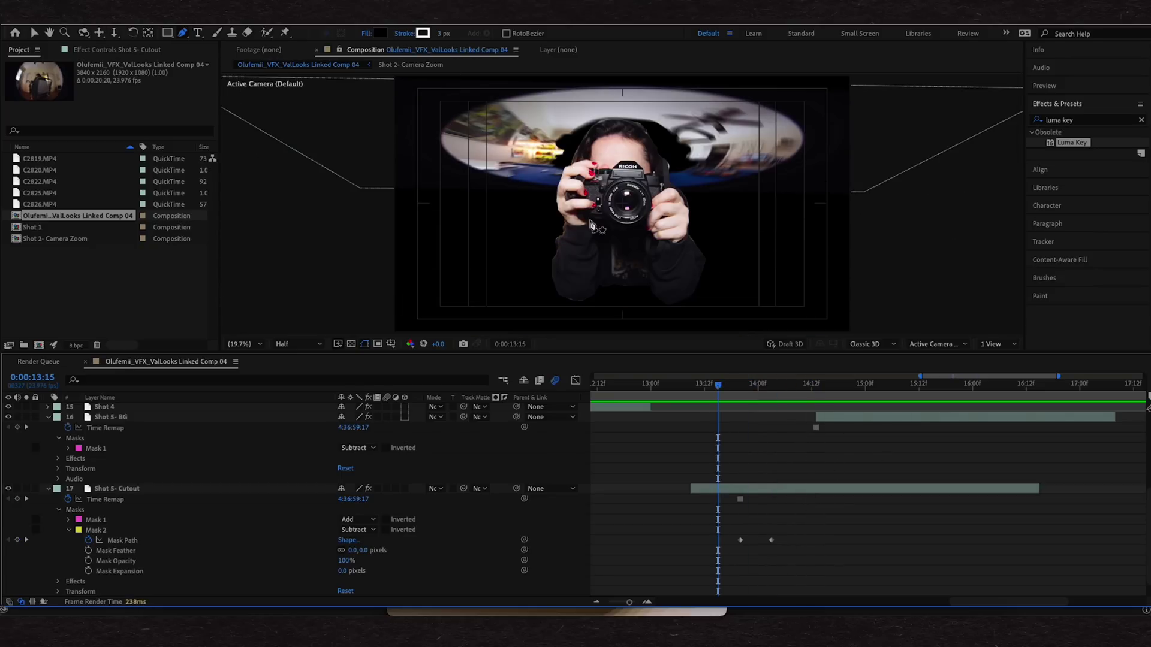
{"action": "left_click_drag", "start_coordinate": [702, 393], "coordinate": [664, 395]}
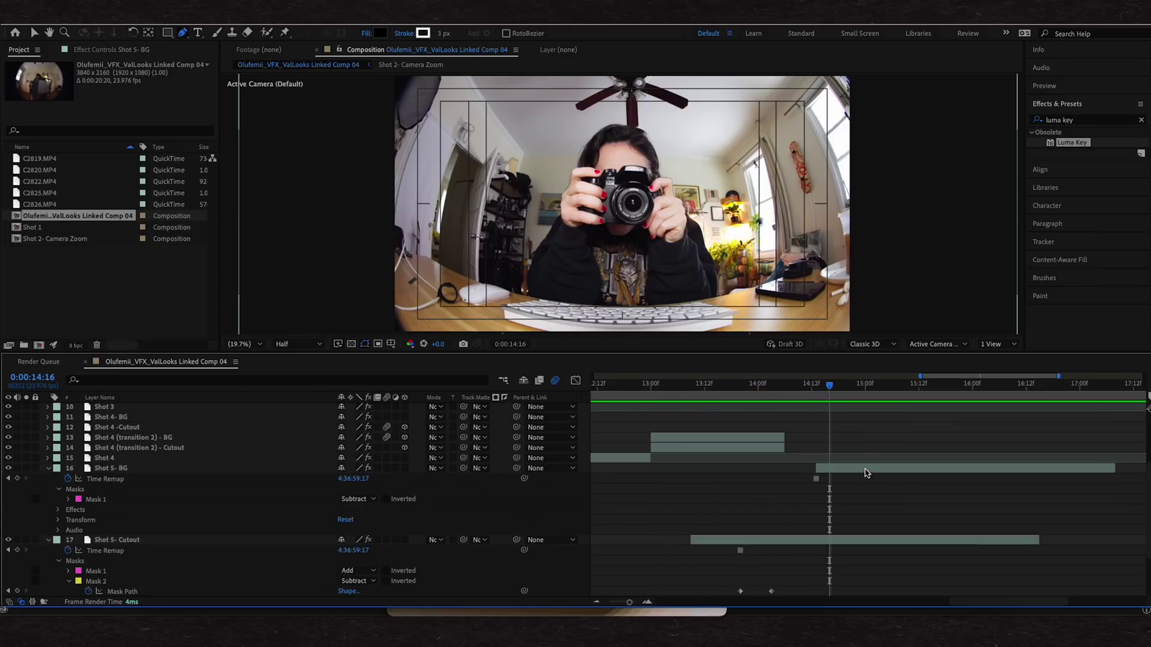
Make Shot 5- BG a 3D layer and place keyframes for its position, scale, orientation and rotations just after 0:00:16:00
{"action": "left_click", "coordinate": [864, 473]}
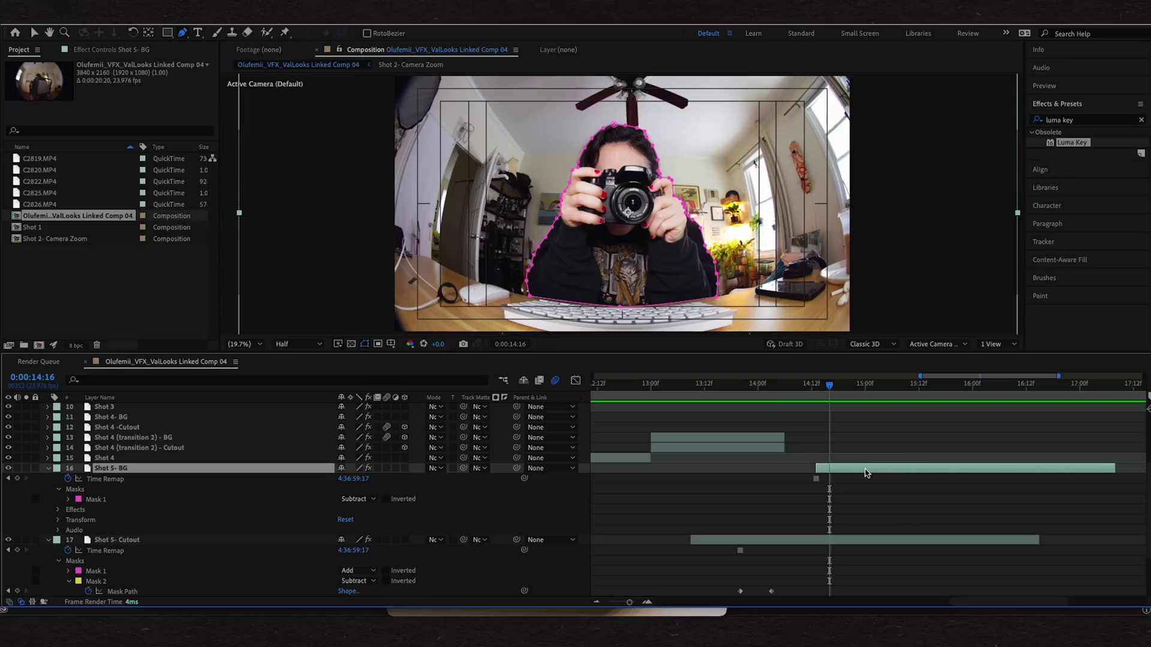
{"action": "left_click", "coordinate": [404, 469]}
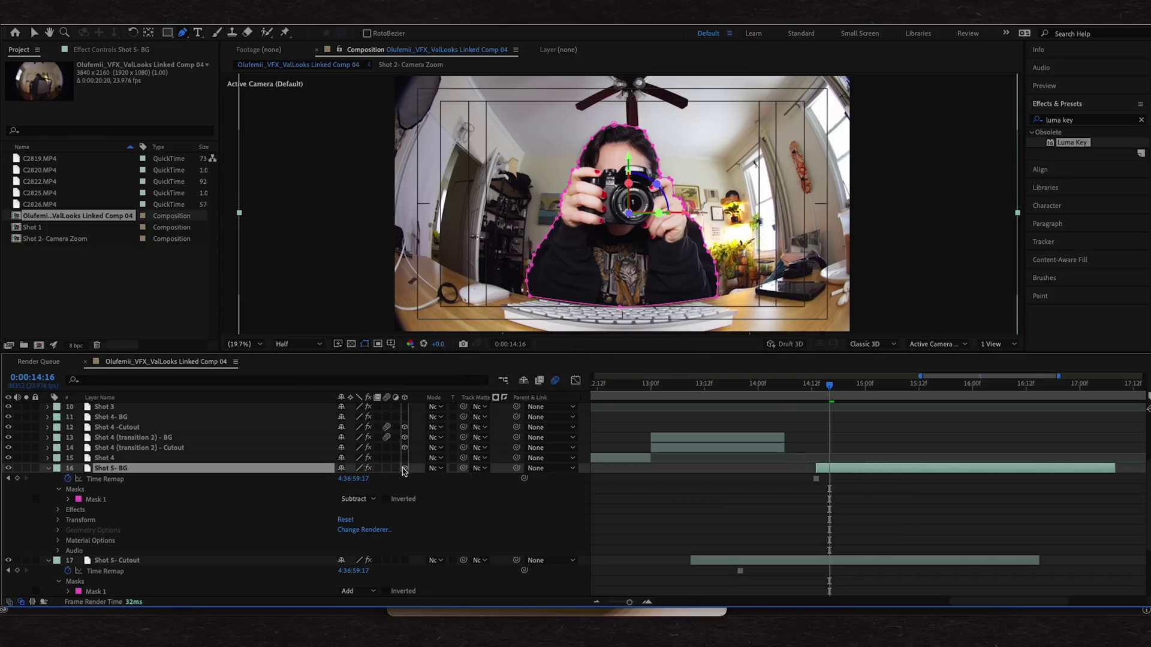
{"action": "scroll", "coordinate": [109, 547], "scroll_direction": "down", "scroll_amount": 1}
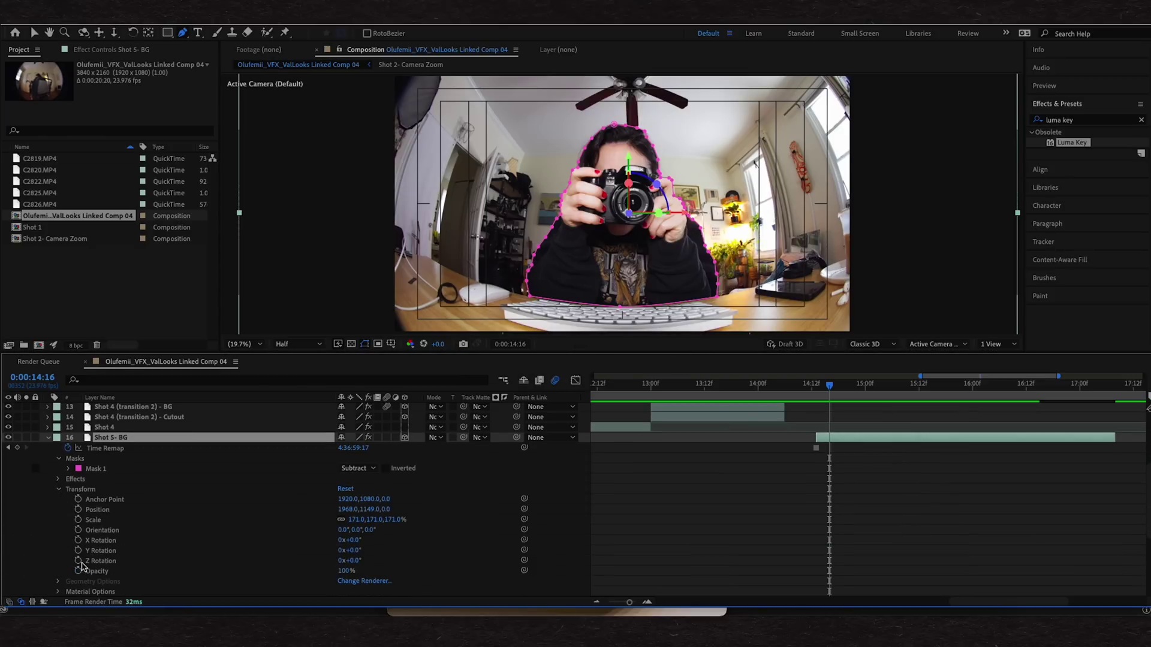
{"action": "left_click_drag", "start_coordinate": [79, 561], "coordinate": [76, 515]}
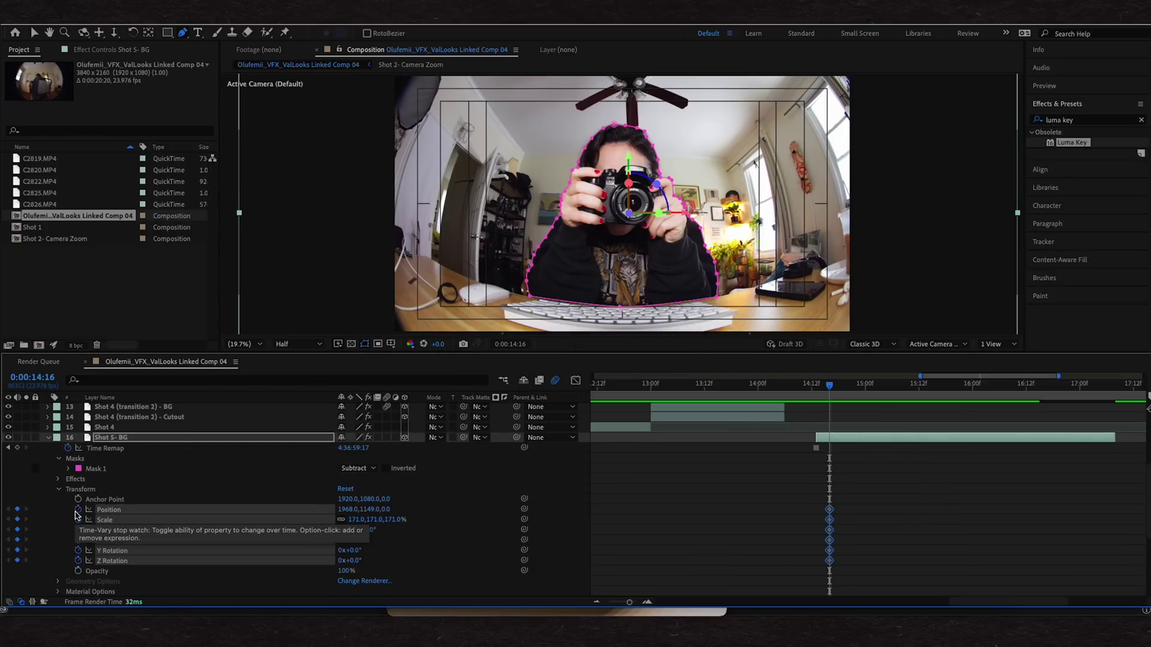
{"action": "left_click_drag", "start_coordinate": [903, 488], "coordinate": [937, 561]}
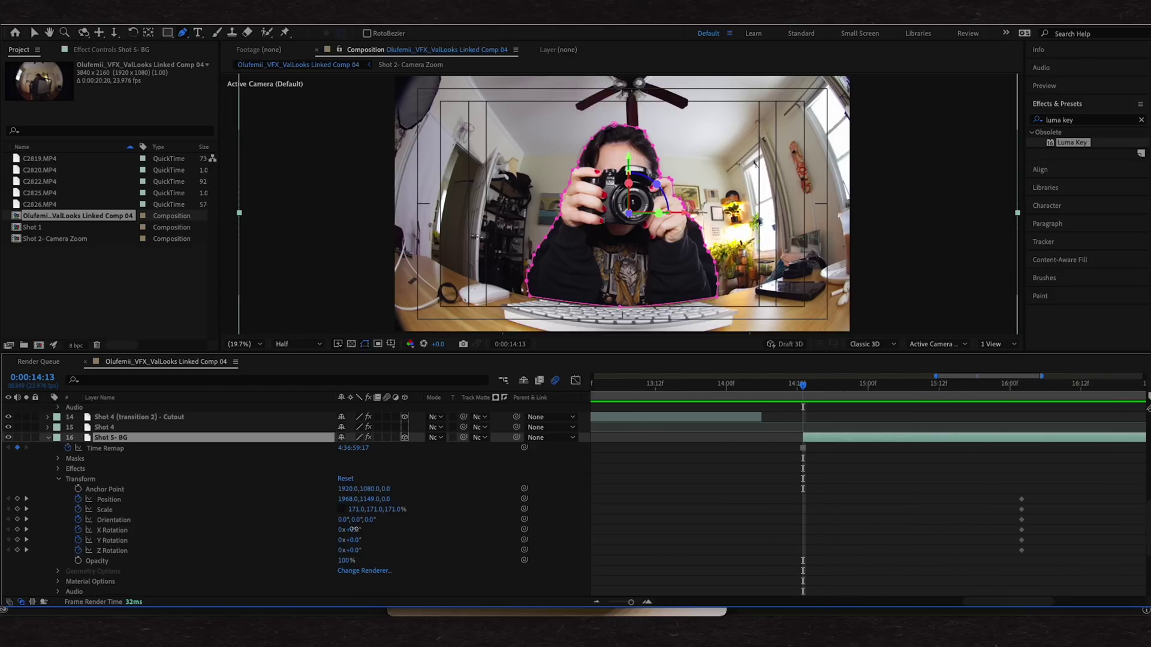
At 0:00:14:13, set Shot 5- BG's X Rotation to 87° and its Z Rotation to 171°
{"action": "left_click_drag", "start_coordinate": [354, 529], "coordinate": [398, 520]}
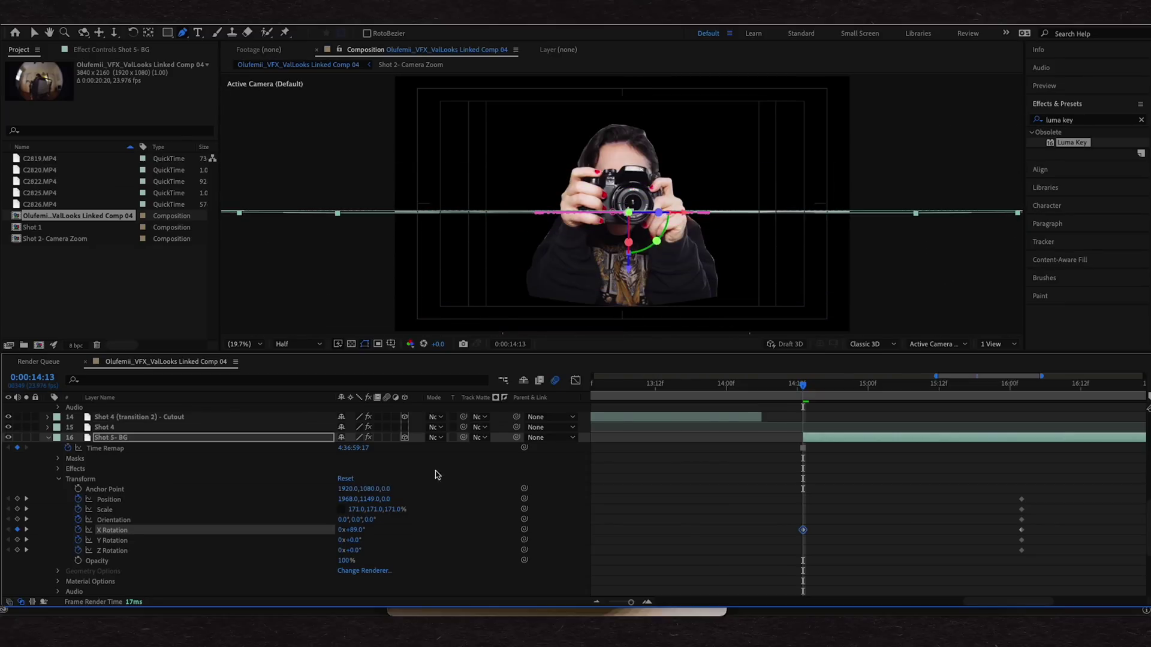
{"action": "left_click_drag", "start_coordinate": [819, 388], "coordinate": [738, 400]}
{"action": "left_click_drag", "start_coordinate": [826, 386], "coordinate": [803, 391]}
{"action": "left_click_drag", "start_coordinate": [351, 529], "coordinate": [399, 519]}
{"action": "left_click_drag", "start_coordinate": [354, 550], "coordinate": [439, 537]}
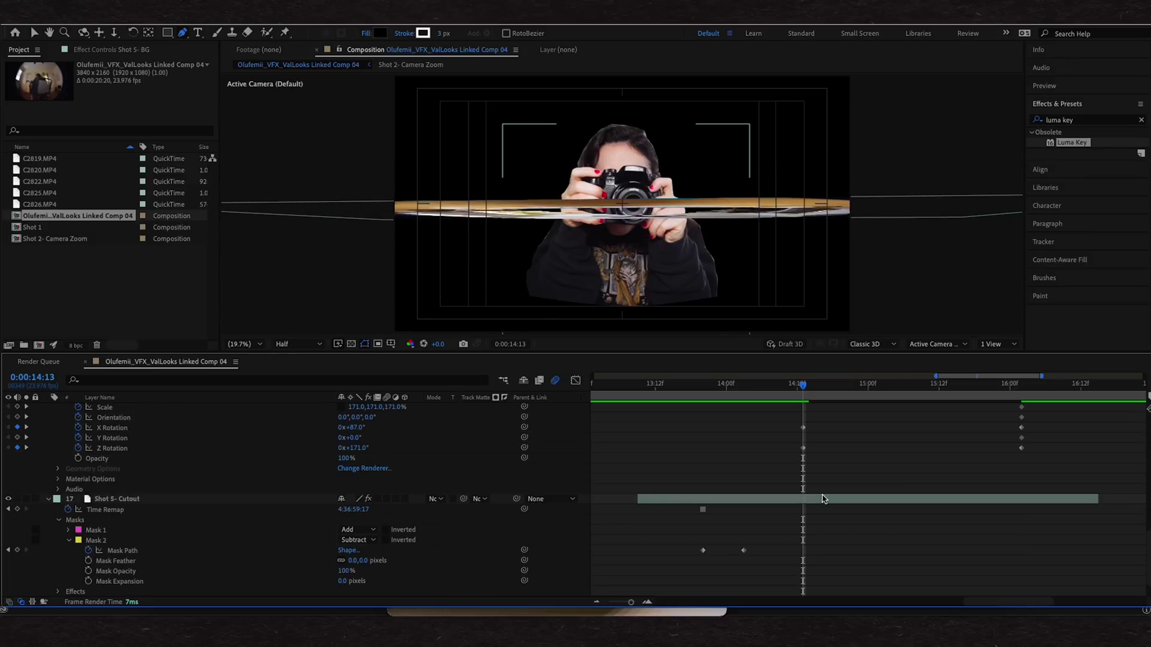
Make Shot 5- Cutout a 3D layer, and set Shot 5- BG's Y position to 1957 at 0:00:14:13
{"action": "left_click", "coordinate": [823, 498]}
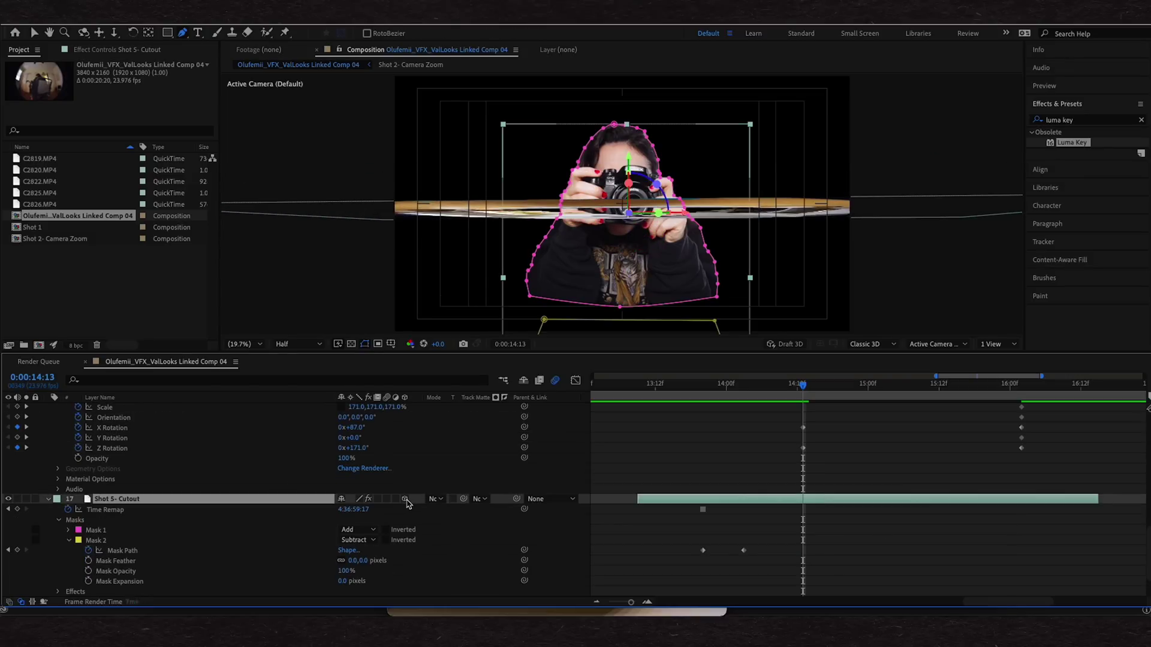
{"action": "scroll", "coordinate": [578, 415], "scroll_direction": "up", "scroll_amount": 3}
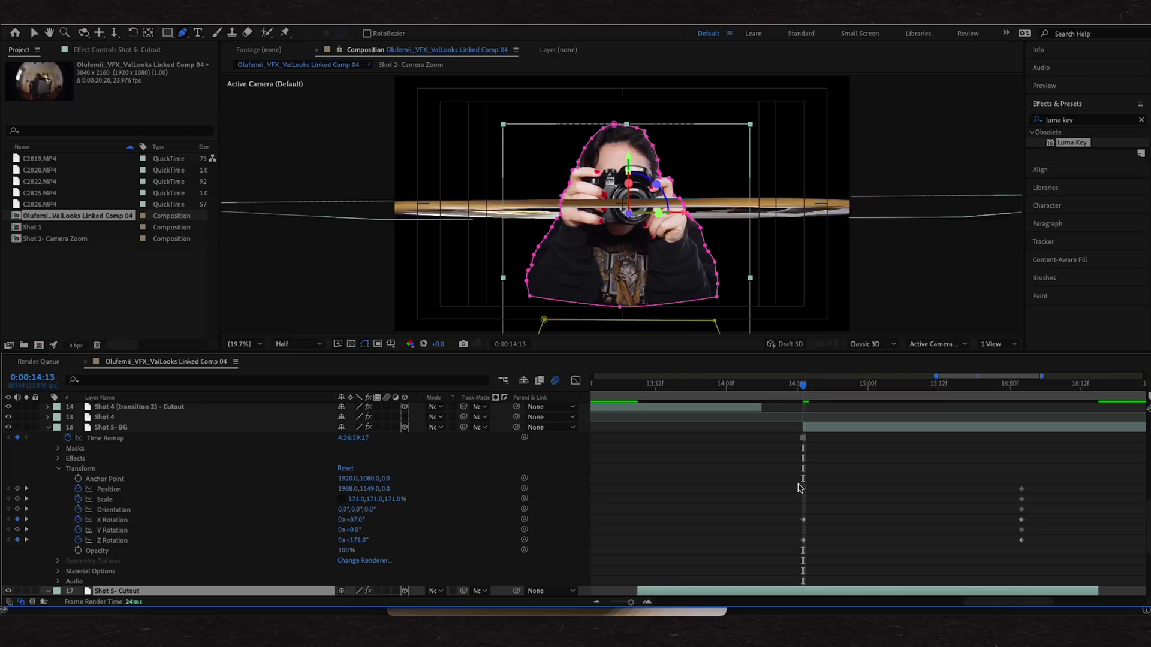
{"action": "left_click_drag", "start_coordinate": [375, 489], "coordinate": [789, 526]}
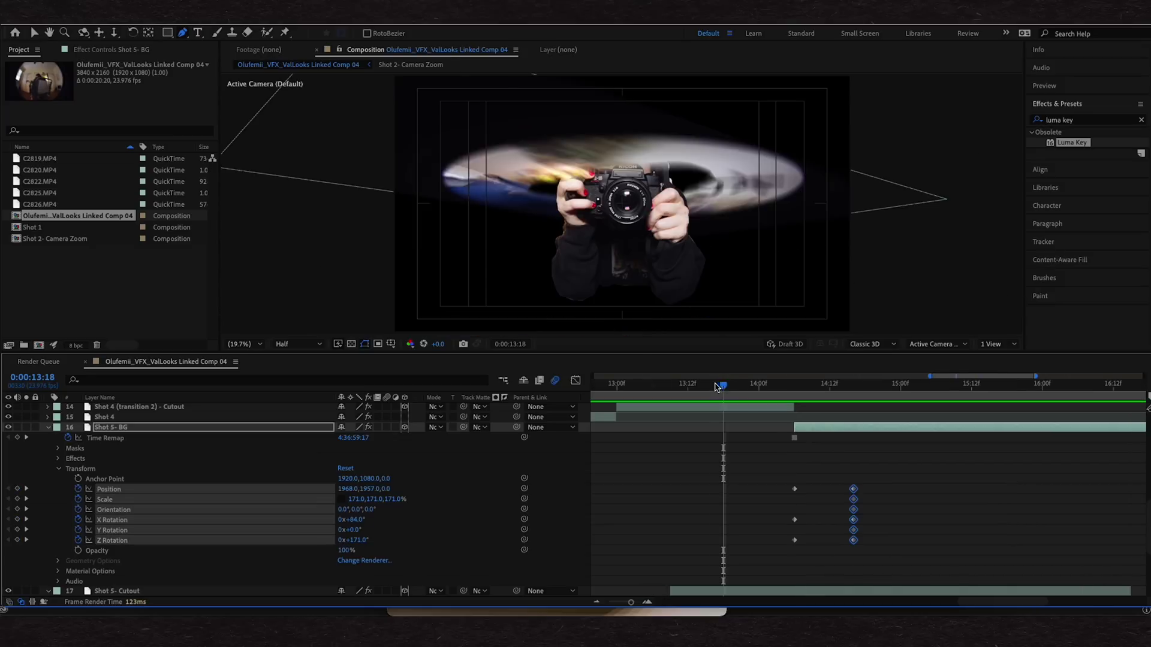
Play back the transition from Shot 4 into Shot 5 and check the timing of Shot 5- BG's flip
{"action": "left_click_drag", "start_coordinate": [725, 402], "coordinate": [747, 386]}
{"action": "key", "text": "space"}
{"action": "left_click", "coordinate": [722, 388]}
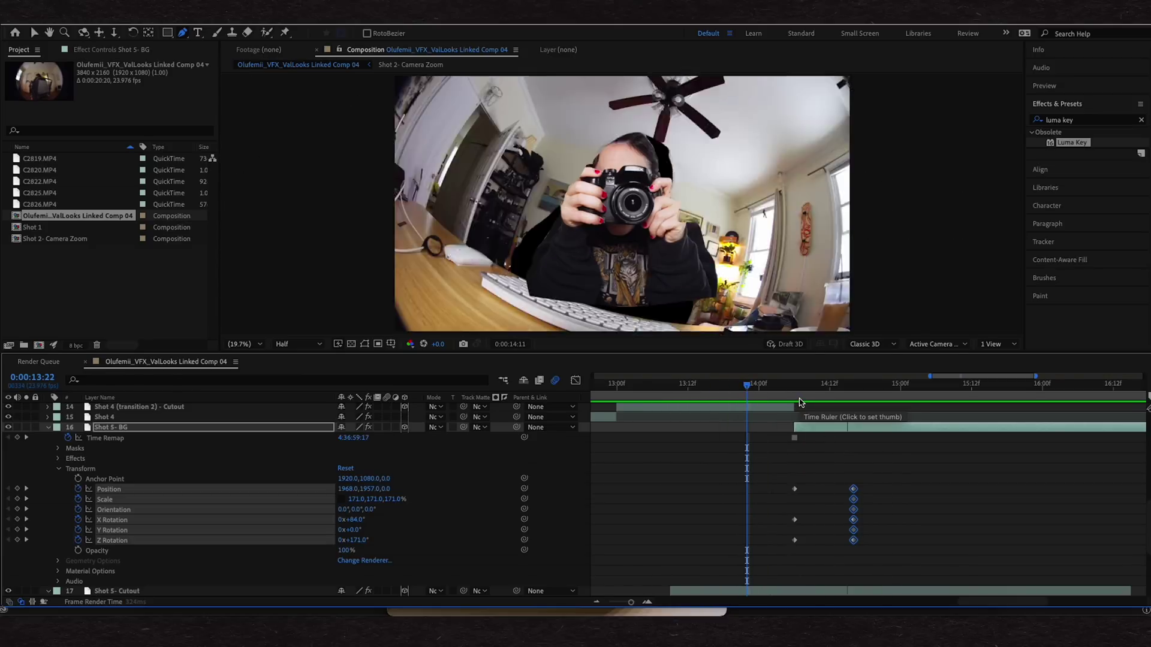
{"action": "left_click", "coordinate": [801, 402]}
Apply Easy Ease to all of Shot 5- BG's transform keyframes and turn on its motion blur
{"action": "left_click_drag", "start_coordinate": [878, 454], "coordinate": [782, 566]}
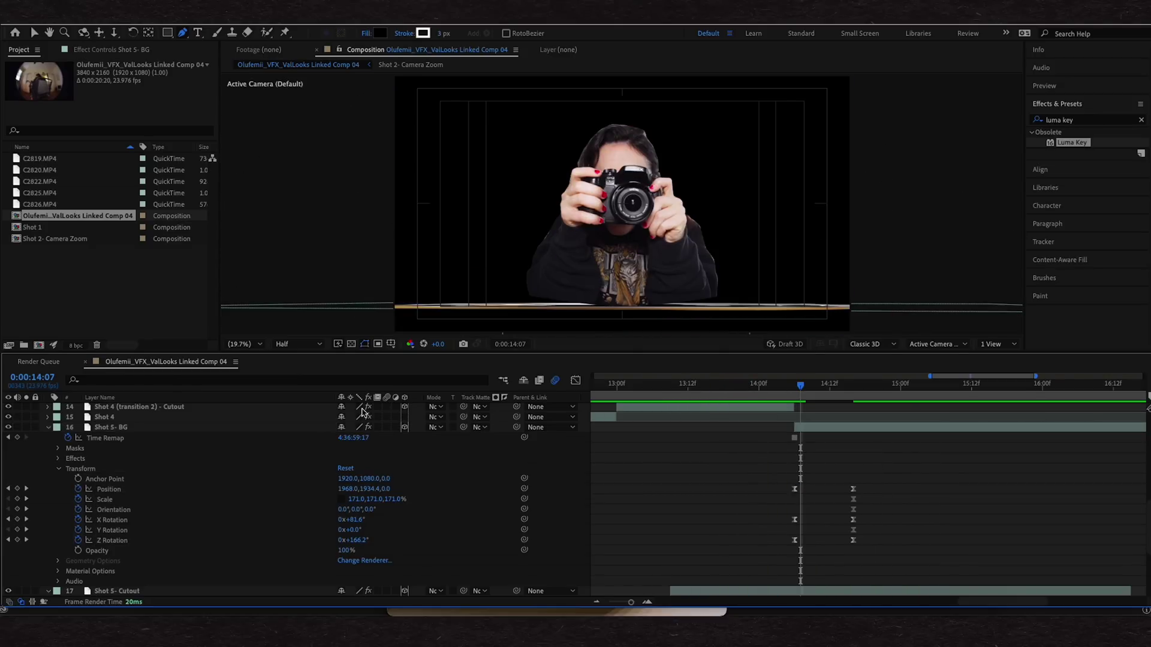
{"action": "left_click", "coordinate": [386, 428]}
{"action": "scroll", "coordinate": [395, 433], "scroll_direction": "up", "scroll_amount": 2}
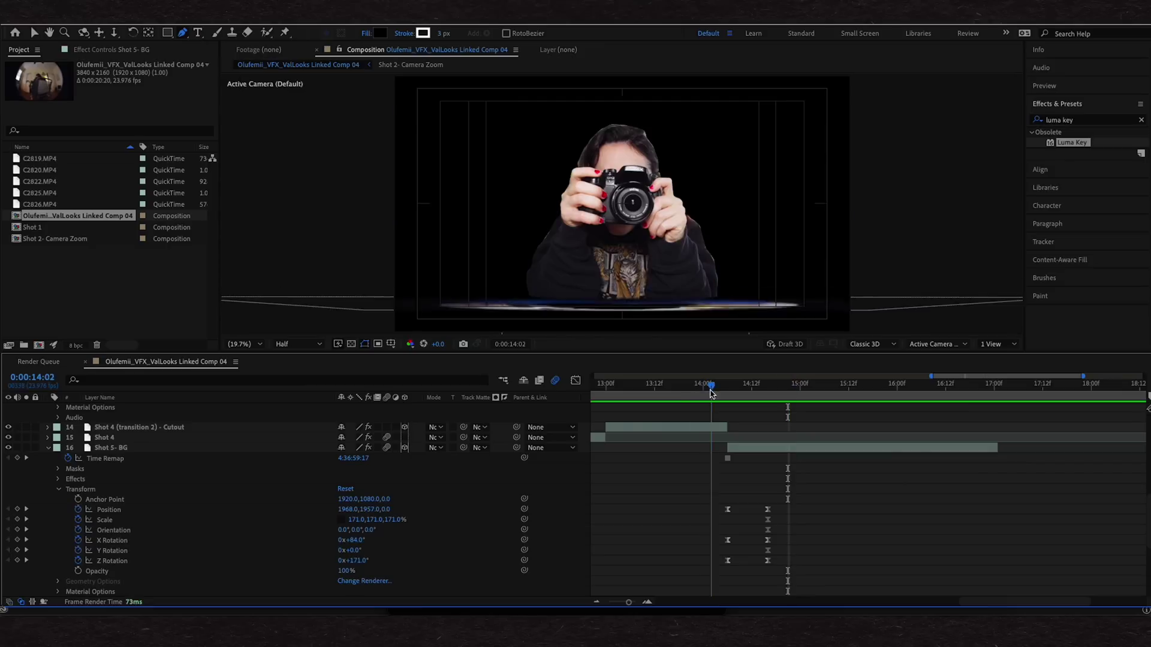
{"action": "left_click_drag", "start_coordinate": [712, 397], "coordinate": [769, 398]}
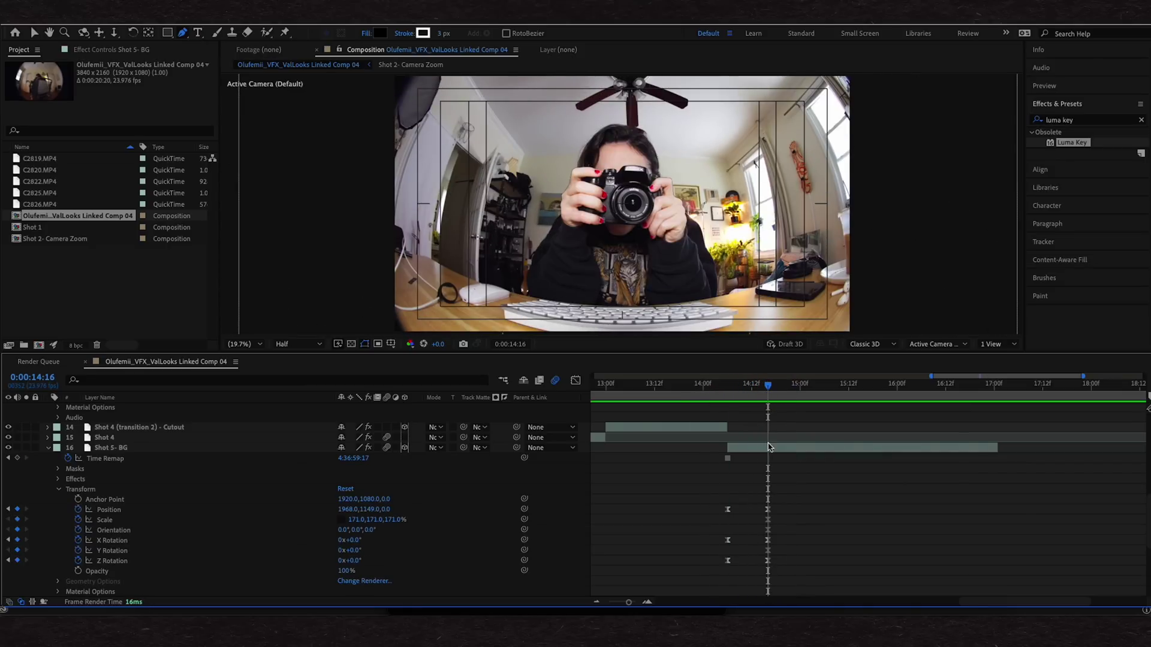
End Shot 5- BG and Shot 5- Cutout at 0:00:14:16 and move the Shot 5 layer to start there
{"action": "left_click", "coordinate": [768, 447]}
{"action": "key", "text": "ctrl+shift+d"}
{"action": "left_click", "coordinate": [1032, 592]}
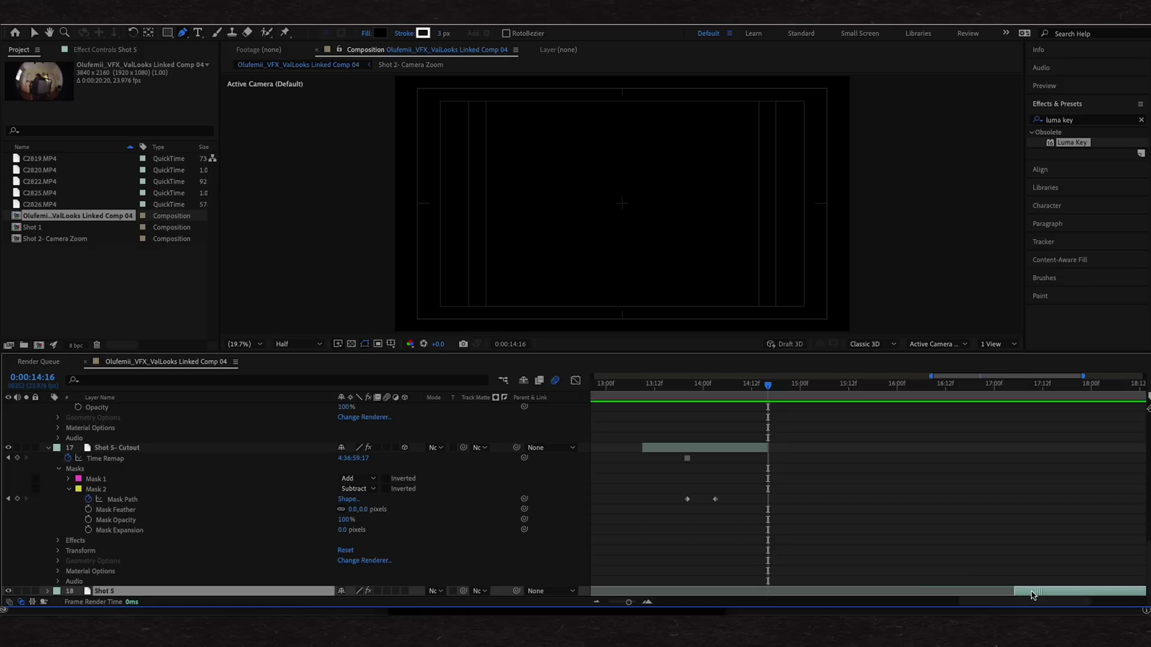
{"action": "left_click_drag", "start_coordinate": [794, 564], "coordinate": [791, 561]}
{"action": "scroll", "coordinate": [764, 535], "scroll_direction": "up", "scroll_amount": 5}
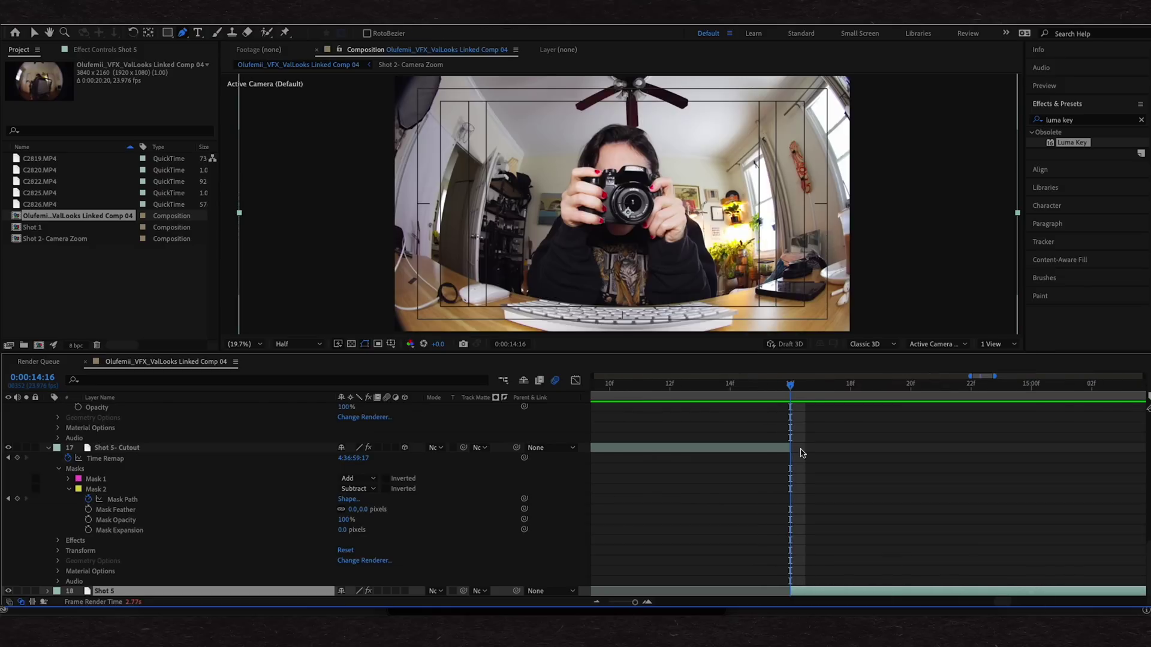
Play back the finished transition into the full Shot 5 clip with more of the timeline in view
{"action": "left_click_drag", "start_coordinate": [791, 387], "coordinate": [643, 397]}
{"action": "key", "text": "space"}
{"action": "key", "text": "minus"}
{"action": "key", "text": "minus"}
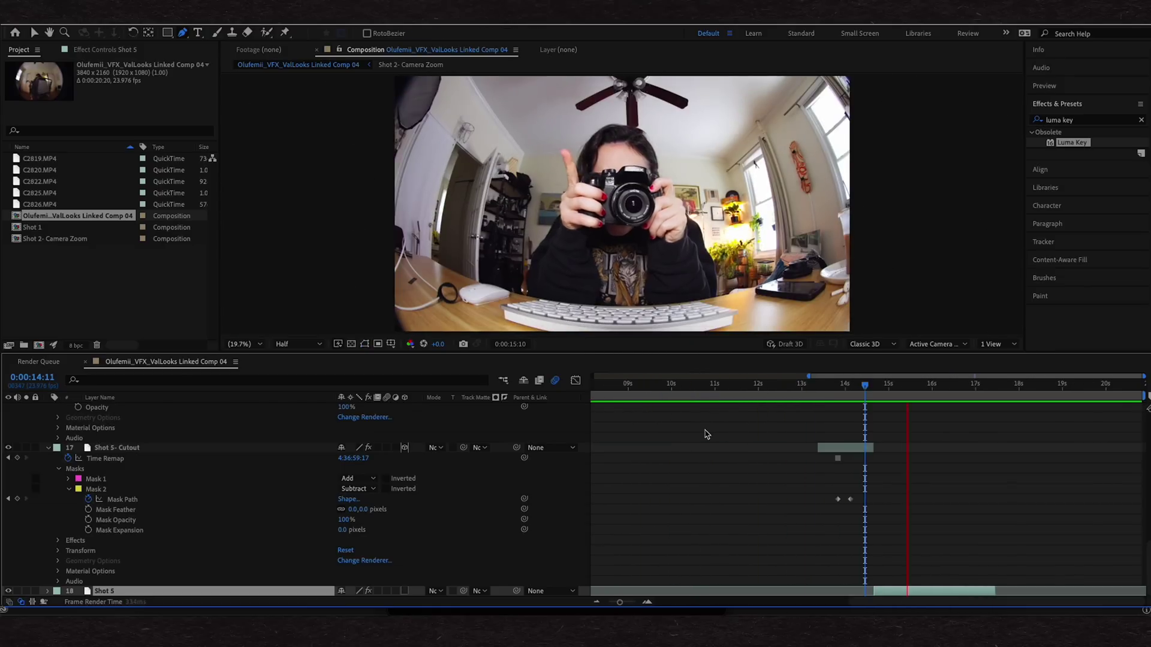